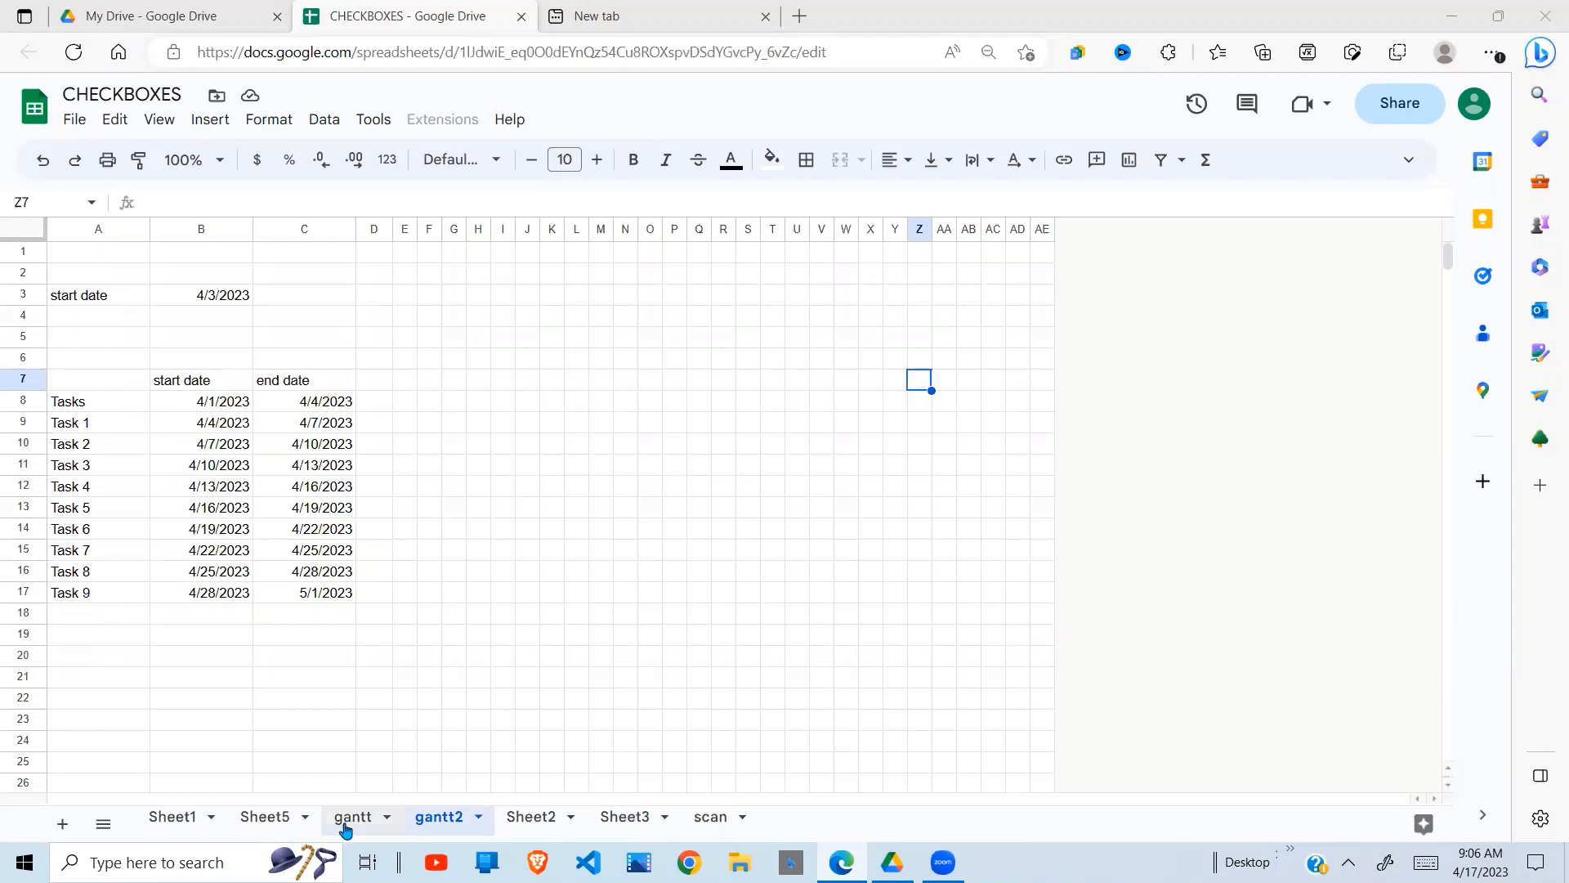
Examine the finished Gantt chart on the gantt sheet, from the start date through the coloured task bars.
{"action": "left_click", "coordinate": [343, 819]}
{"action": "left_click", "coordinate": [406, 702]}
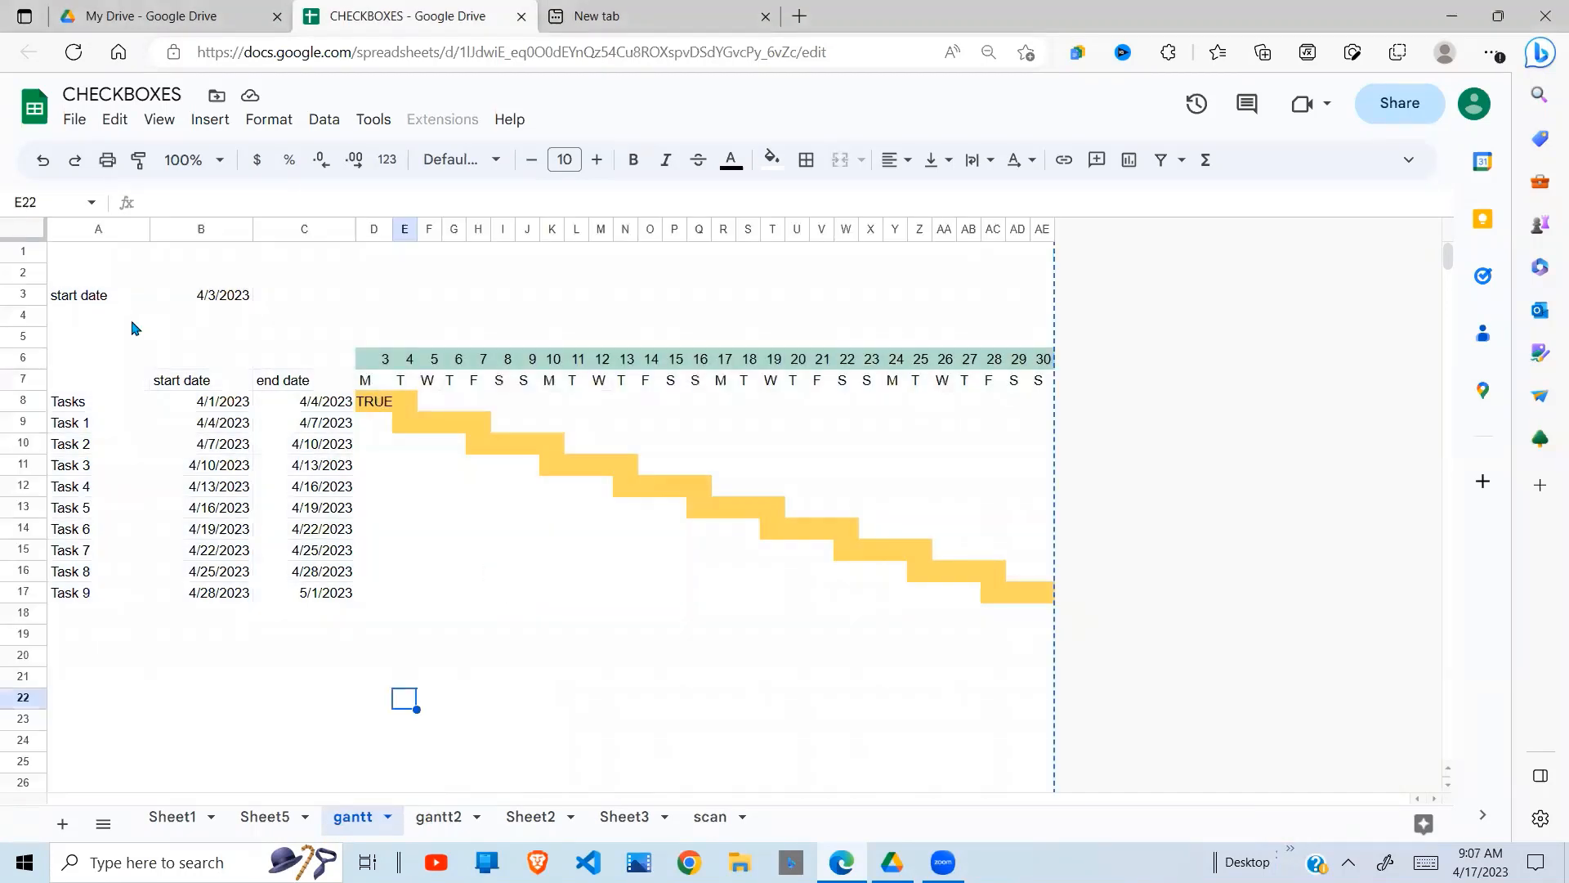
{"action": "left_click_drag", "start_coordinate": [96, 302], "coordinate": [1017, 743]}
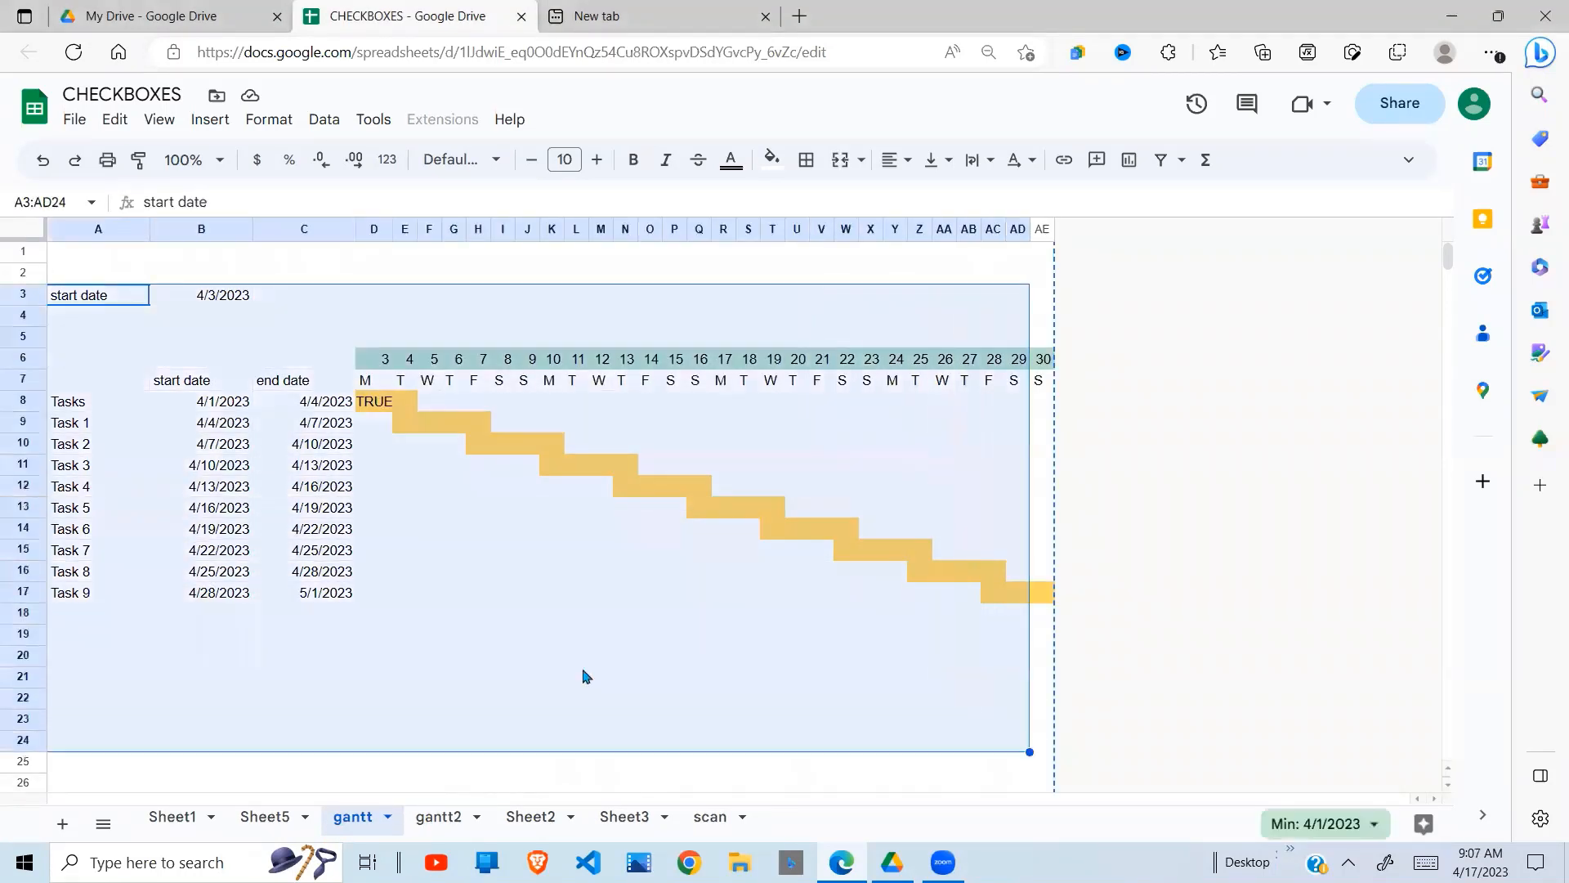
Review the task names, their start and end dates, and the project start date on the gantt2 sheet.
{"action": "left_click", "coordinate": [442, 819]}
{"action": "left_click", "coordinate": [412, 676]}
{"action": "left_click", "coordinate": [369, 550]}
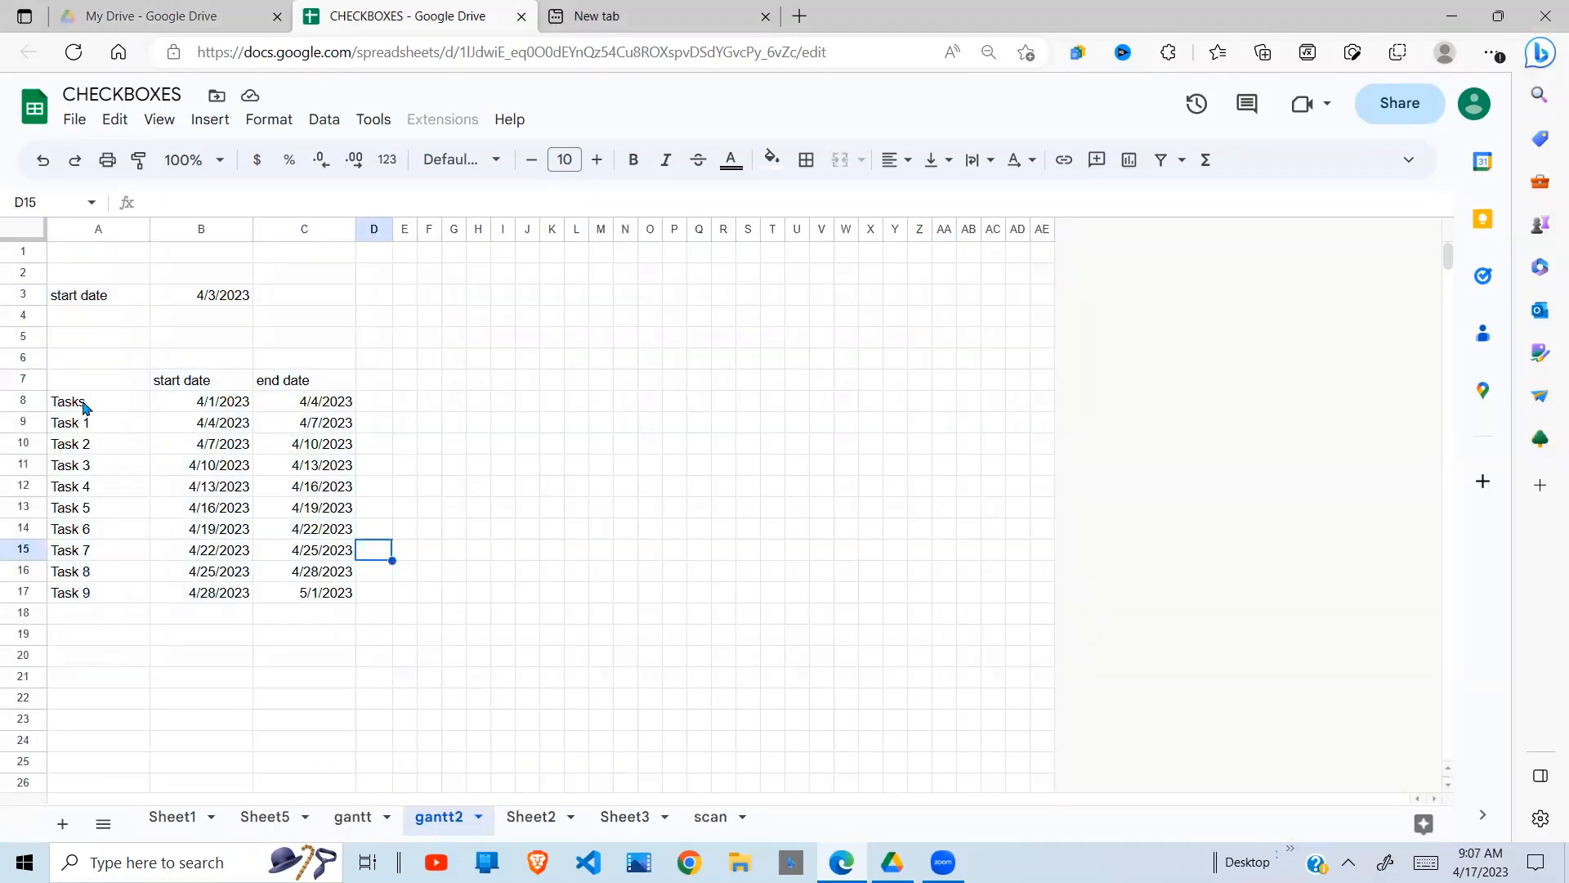
{"action": "left_click_drag", "start_coordinate": [84, 407], "coordinate": [91, 602]}
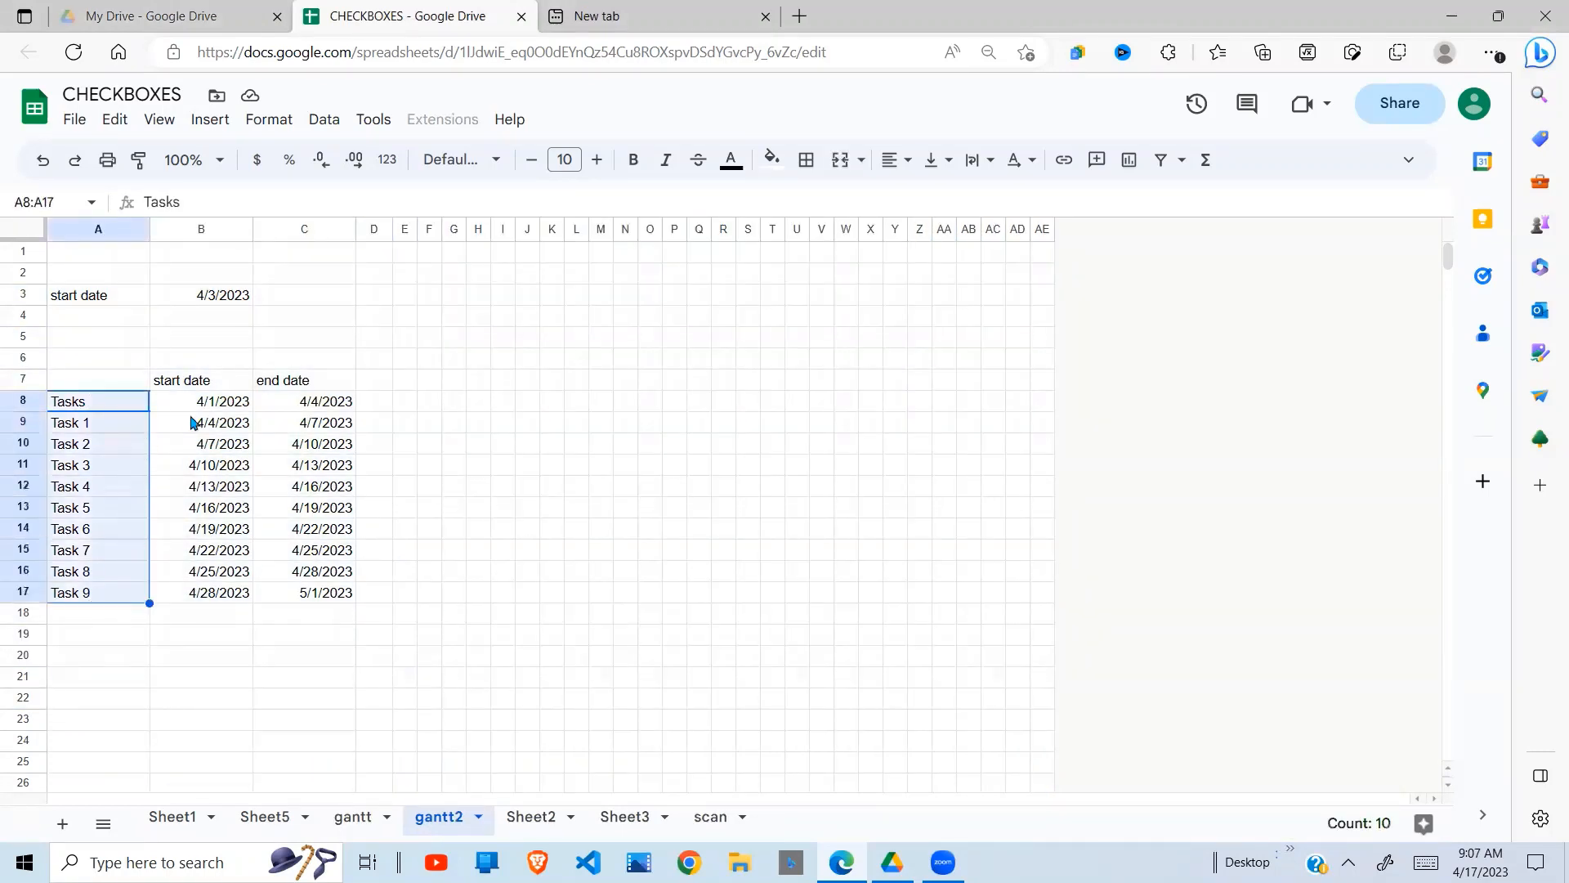
{"action": "left_click_drag", "start_coordinate": [209, 401], "coordinate": [203, 595]}
{"action": "left_click_drag", "start_coordinate": [351, 406], "coordinate": [332, 553]}
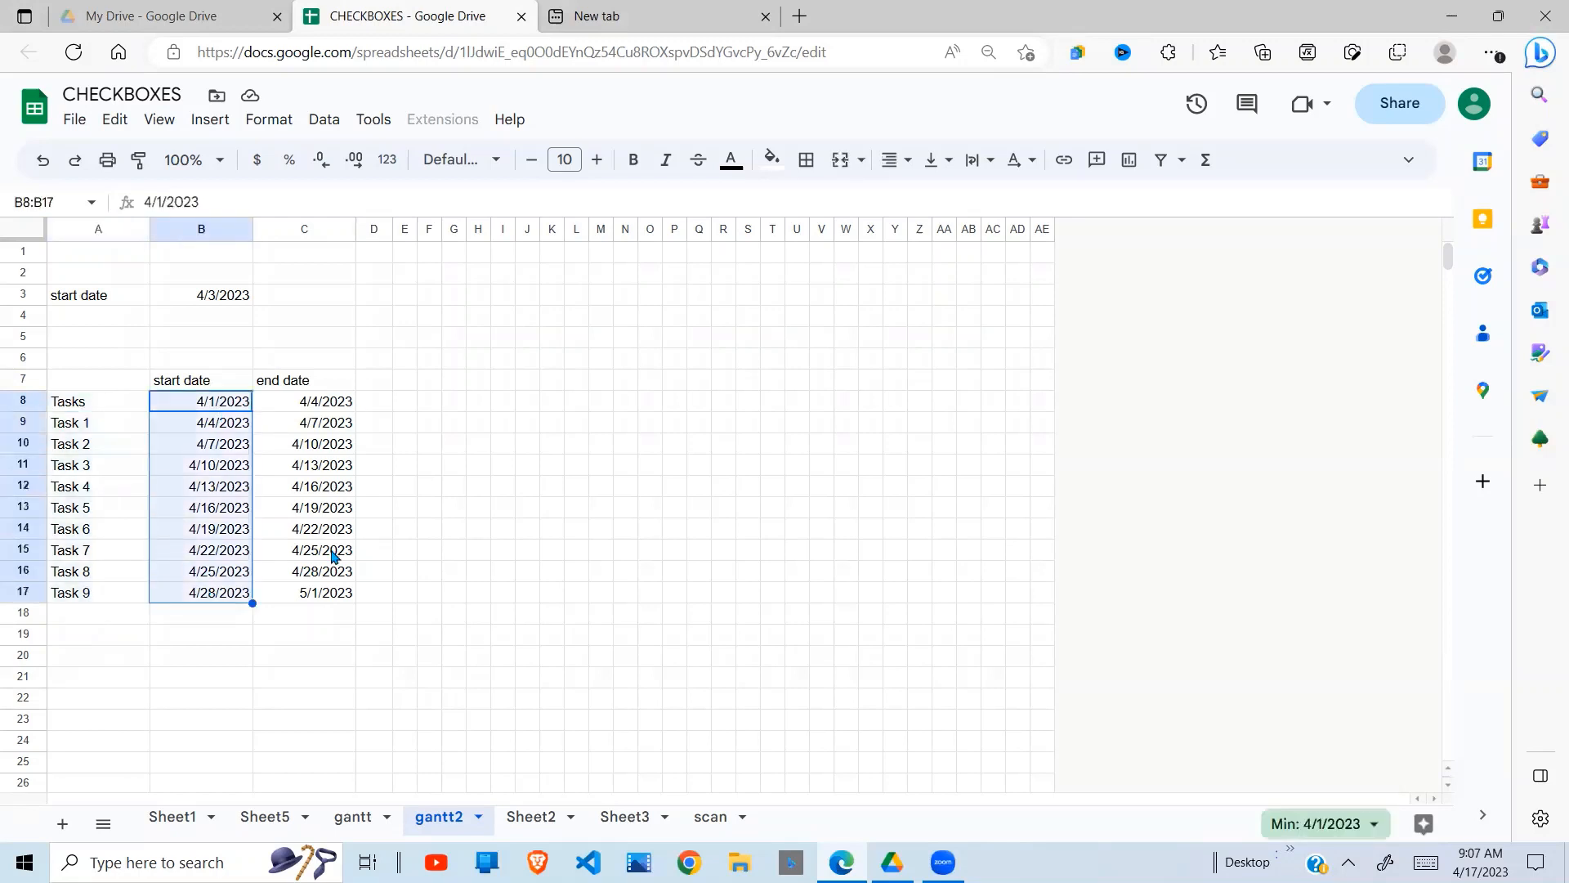
{"action": "left_click", "coordinate": [93, 299]}
{"action": "left_click", "coordinate": [197, 299]}
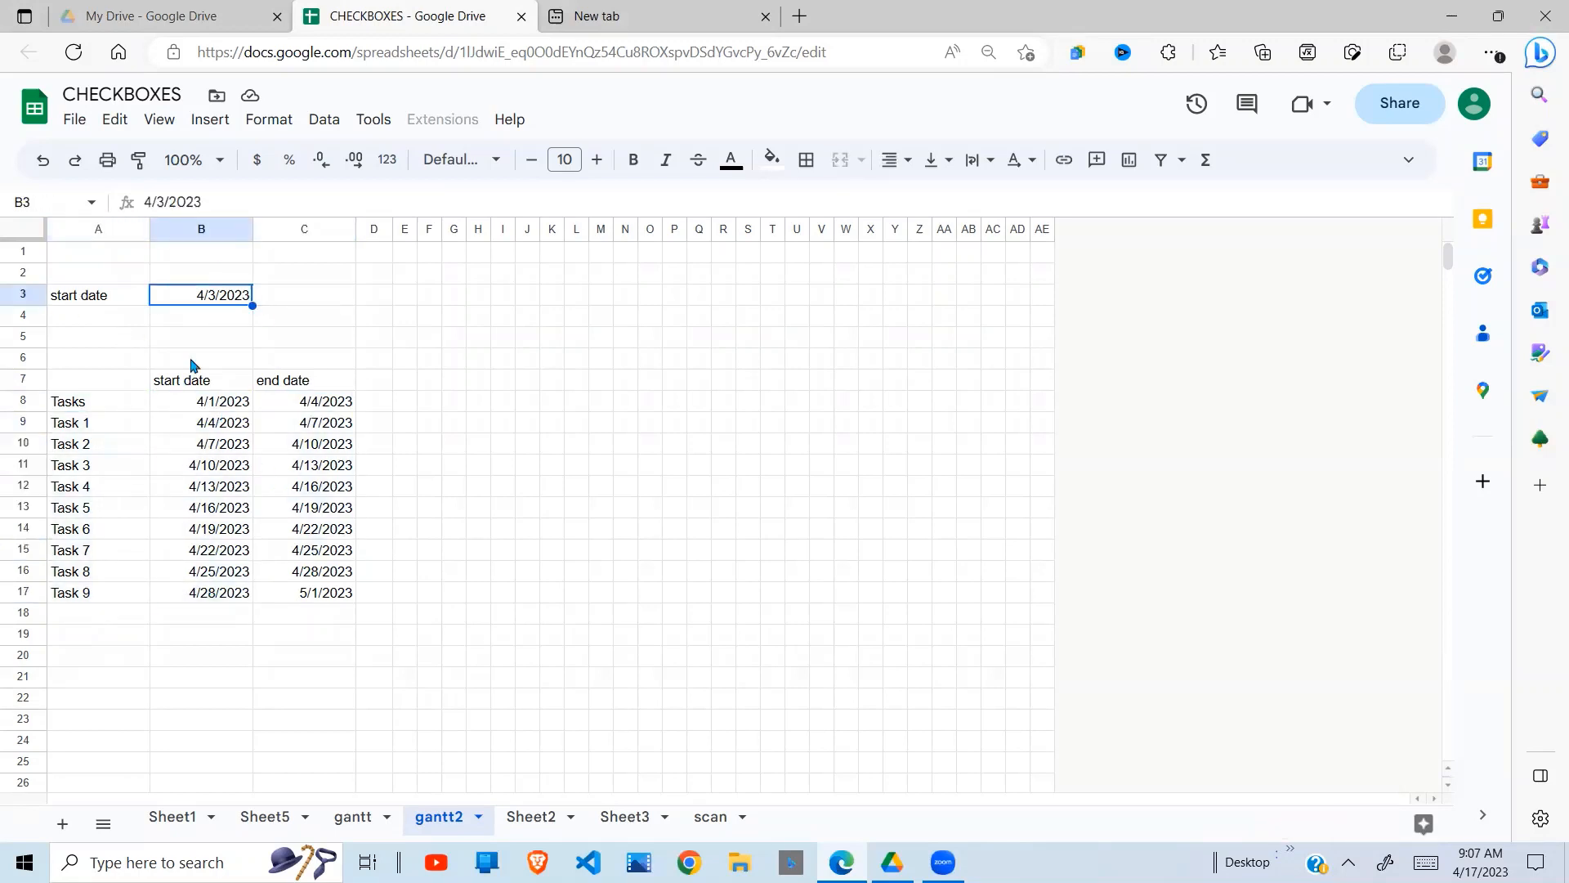
Enter the formula =B3 in cell D5 so the timeline begins with the project start date.
{"action": "left_click", "coordinate": [369, 359]}
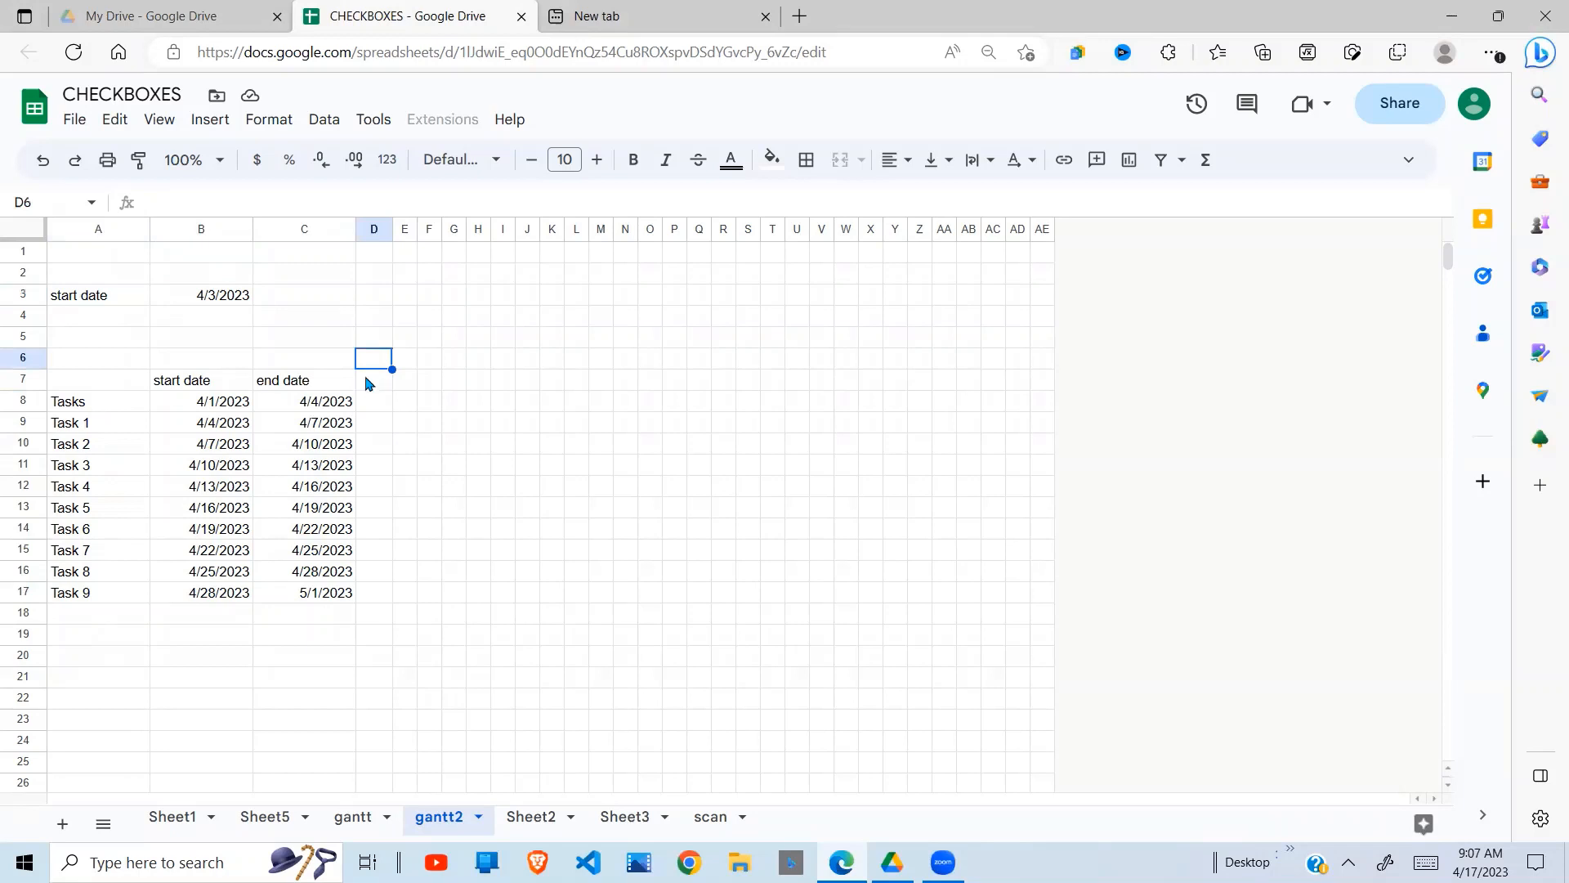
{"action": "left_click", "coordinate": [372, 378]}
{"action": "left_click", "coordinate": [376, 358]}
{"action": "left_click", "coordinate": [380, 346]}
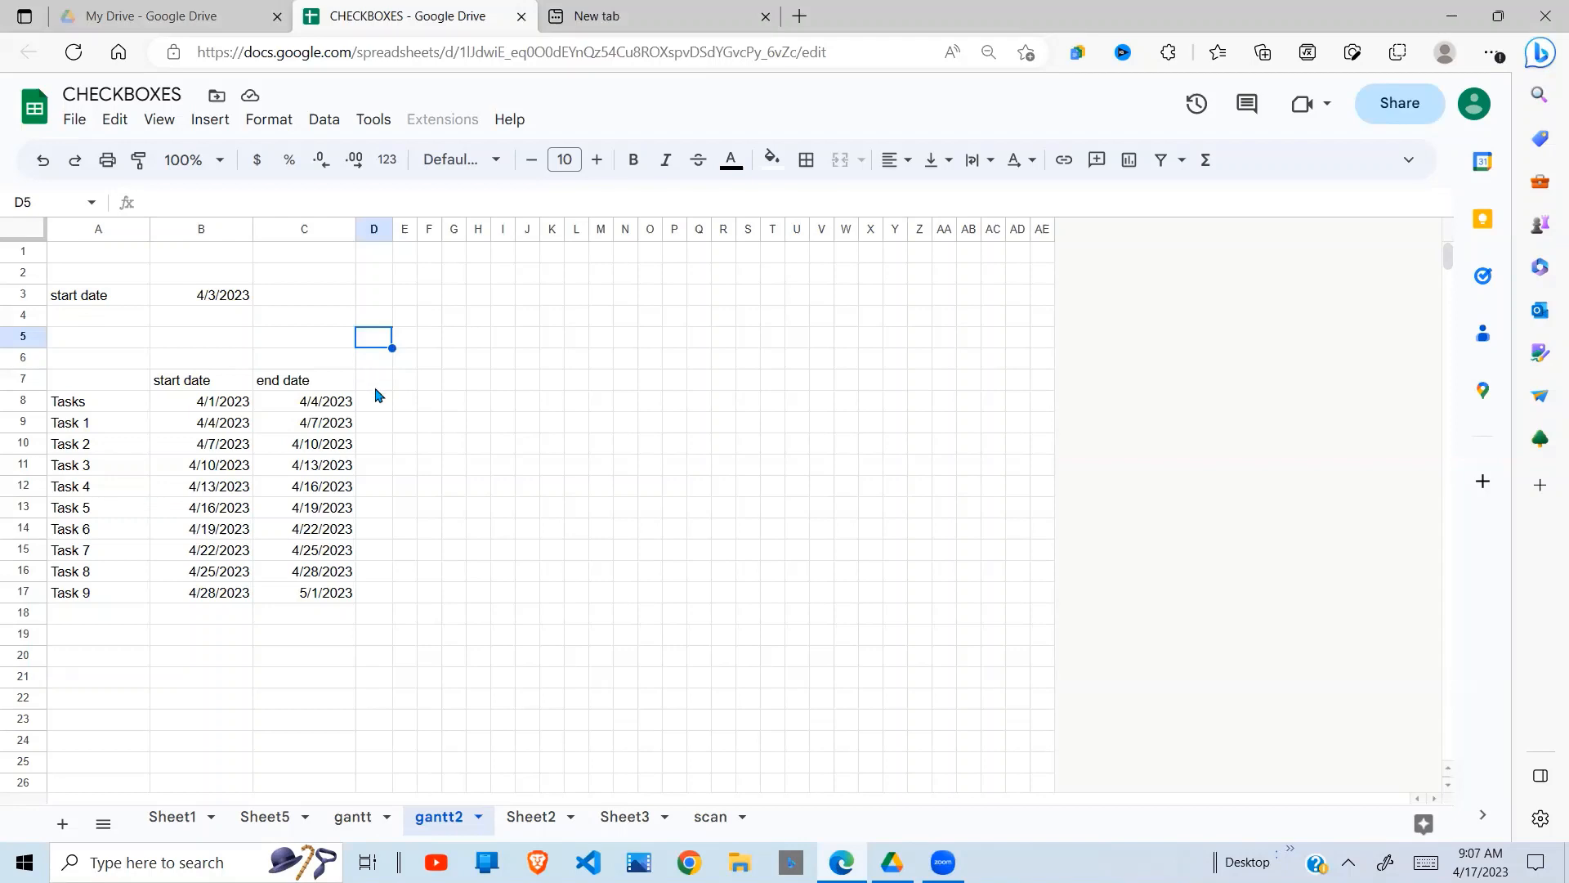
{"action": "type", "text": "="}
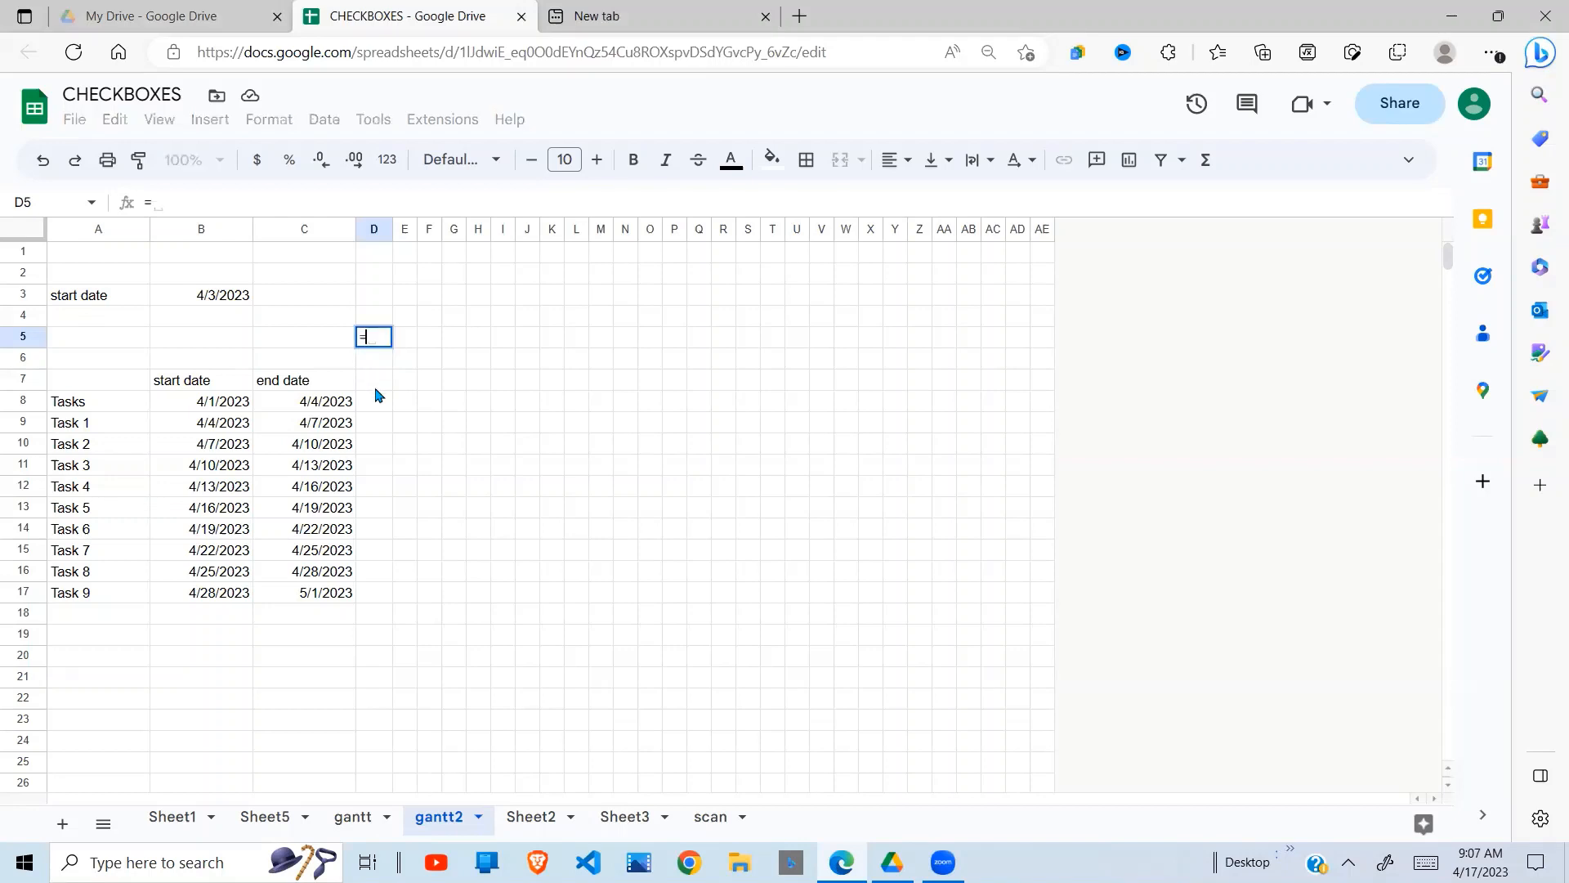
{"action": "left_click", "coordinate": [228, 302]}
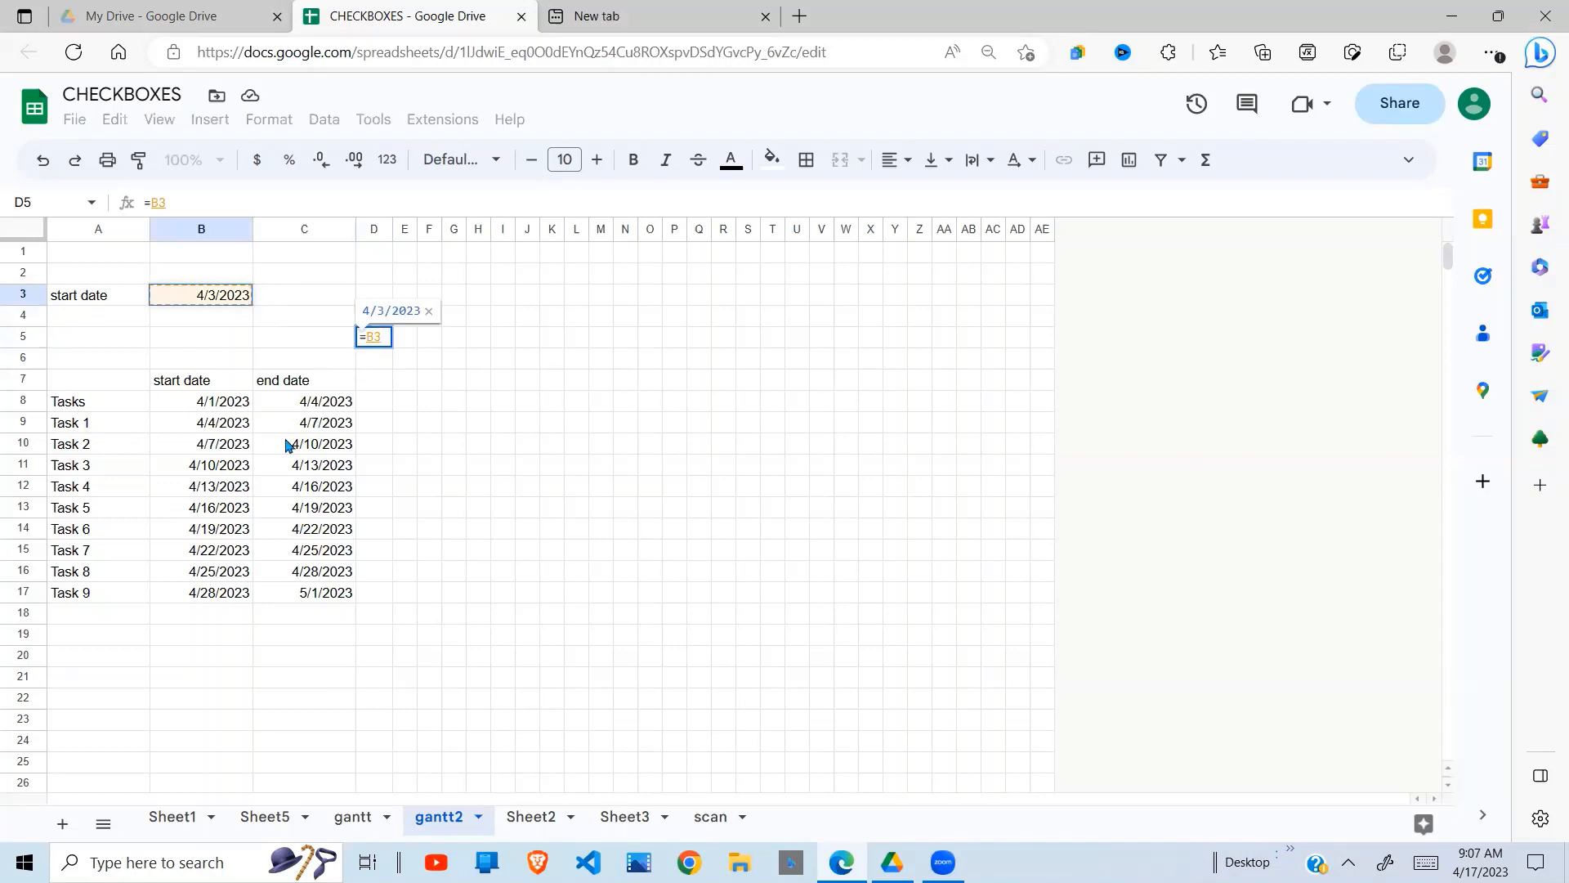
{"action": "key", "text": "Return"}
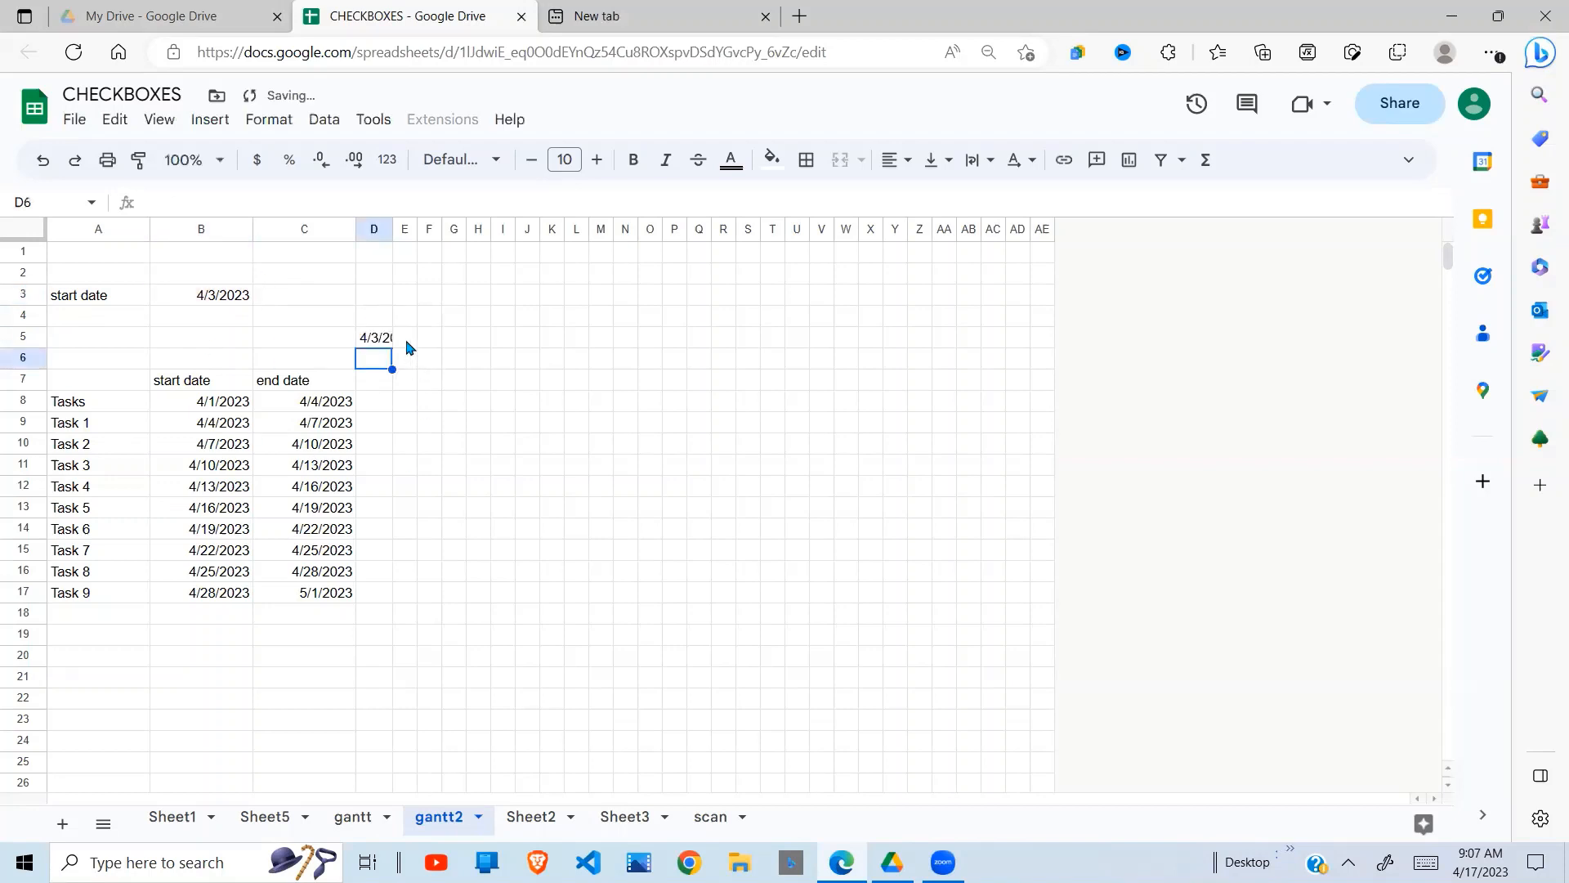
Enter the formula =D5+1 in cell E5 to produce the following day.
{"action": "left_click", "coordinate": [406, 342]}
{"action": "type", "text": "="}
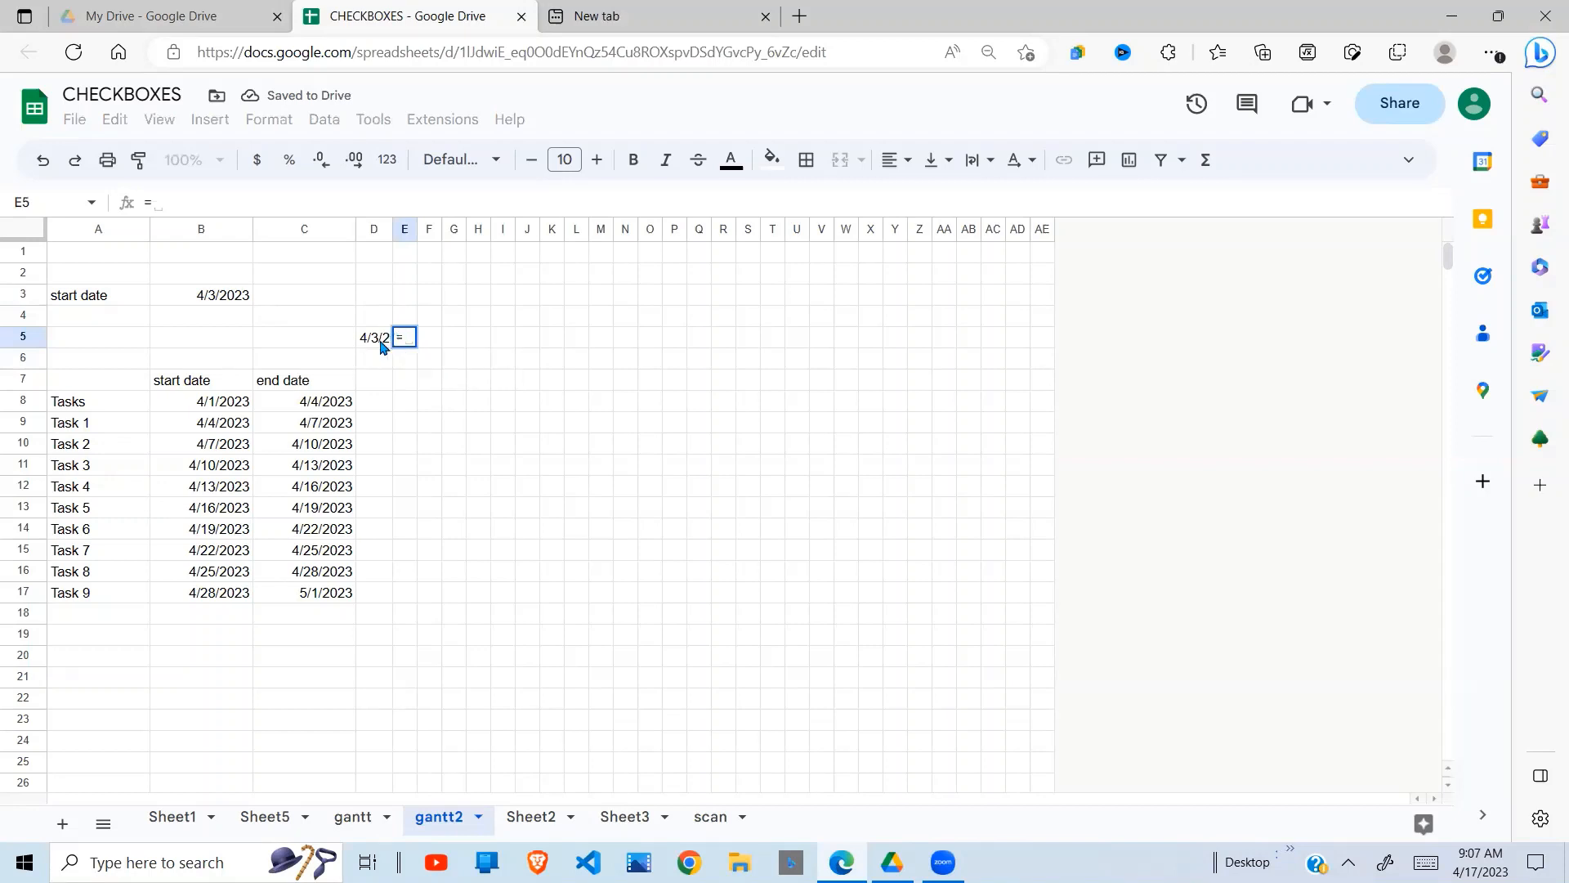
{"action": "left_click", "coordinate": [381, 343]}
{"action": "type", "text": "+1"}
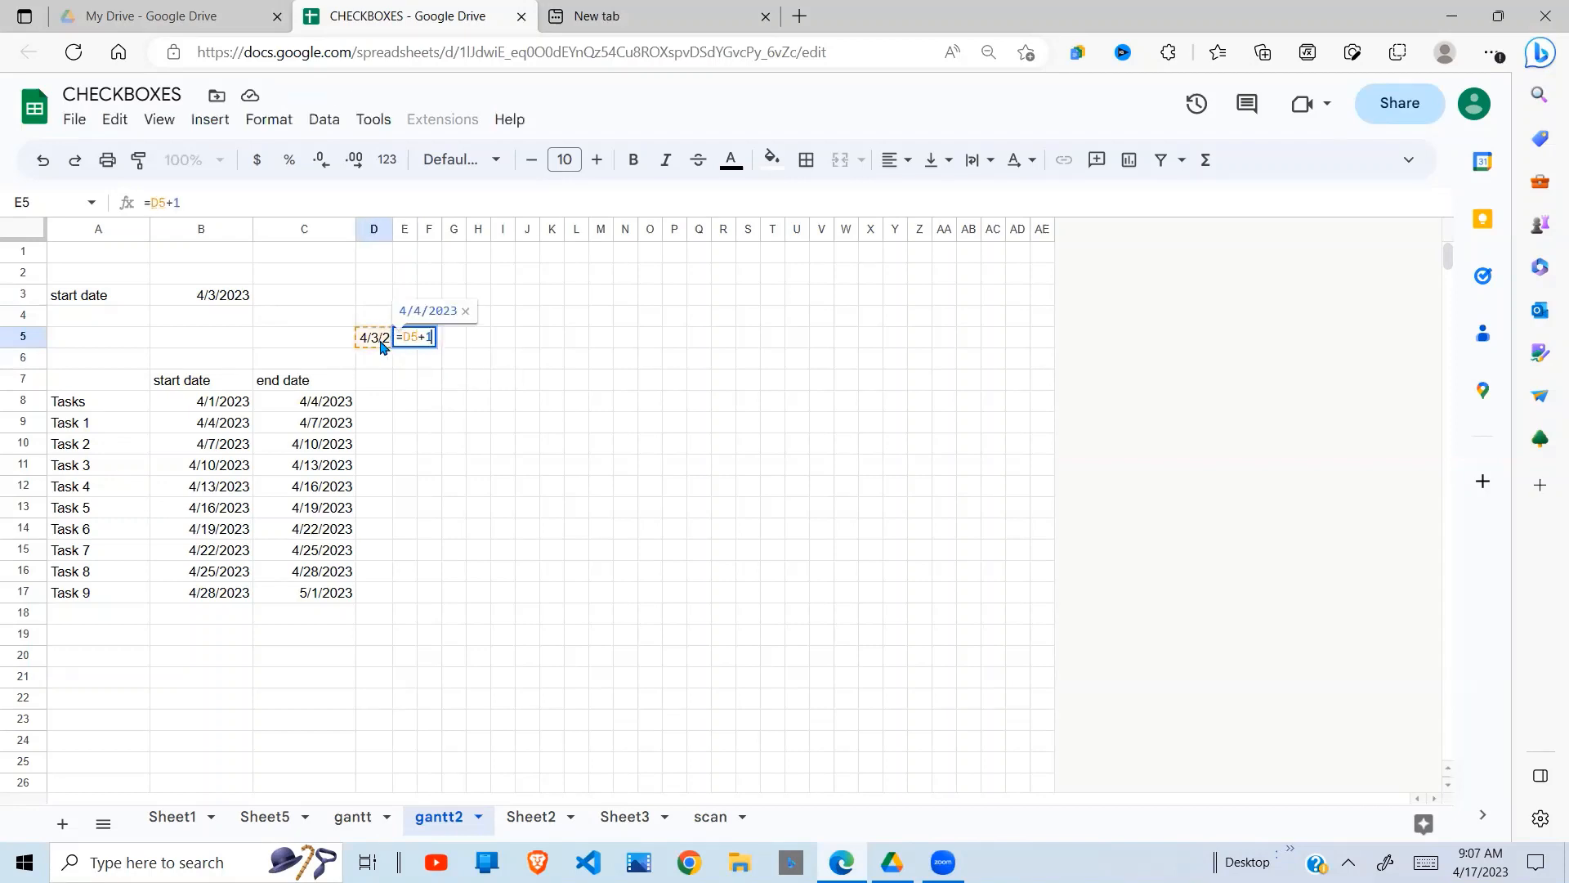
{"action": "key", "text": "Return"}
Fill the next-day formula from E5 across row 5 through column AE.
{"action": "left_click", "coordinate": [406, 340]}
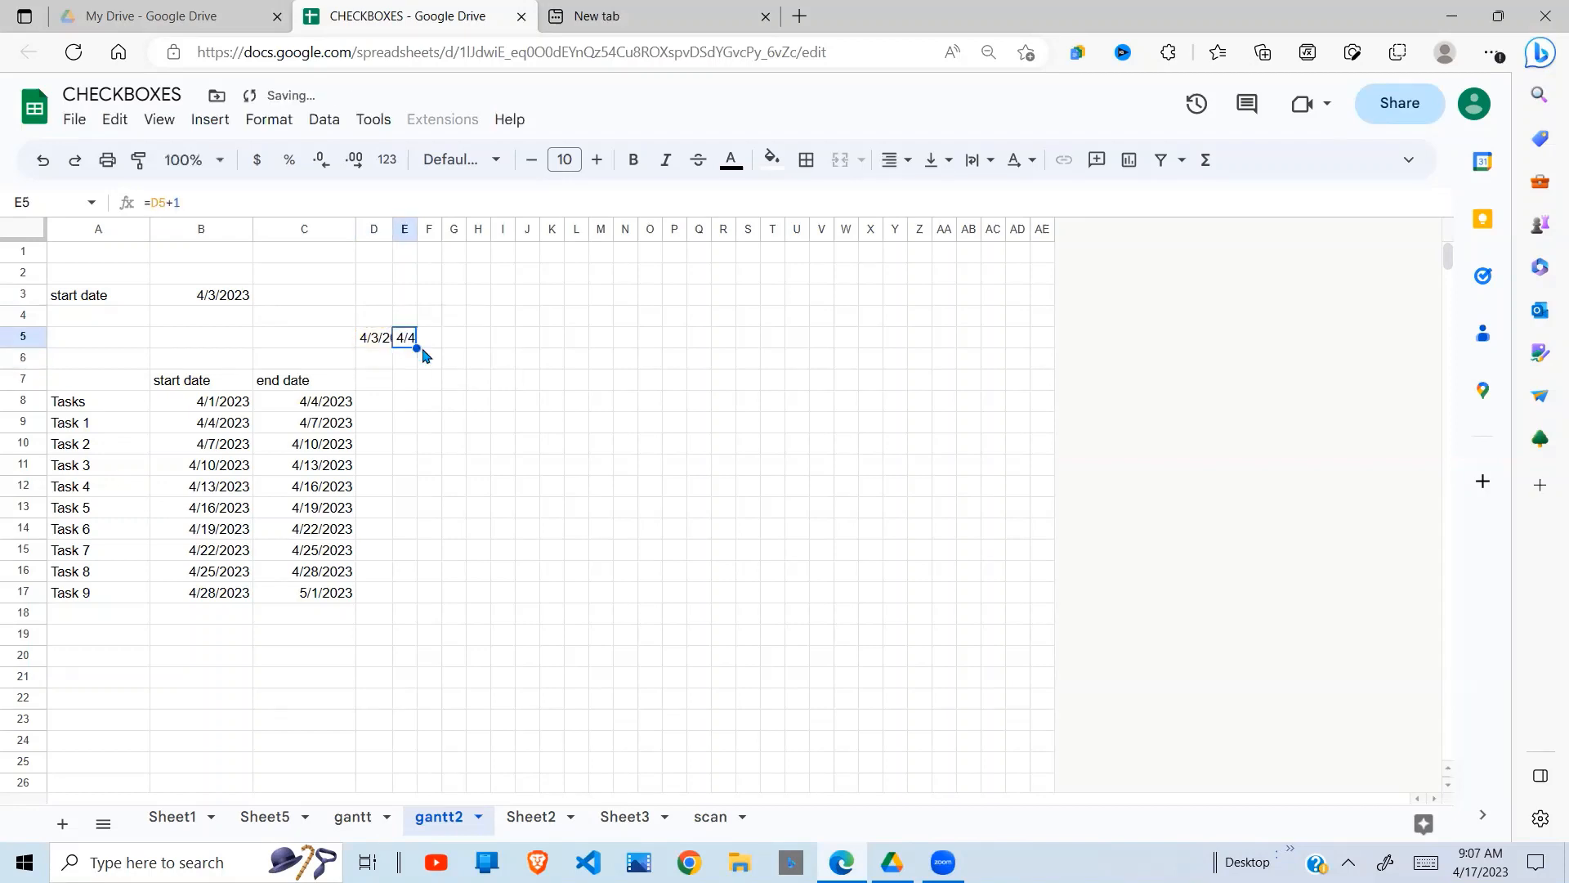
{"action": "left_click_drag", "start_coordinate": [483, 351], "coordinate": [1043, 356]}
{"action": "left_click_drag", "start_coordinate": [675, 396], "coordinate": [676, 397]}
{"action": "left_click", "coordinate": [634, 409]}
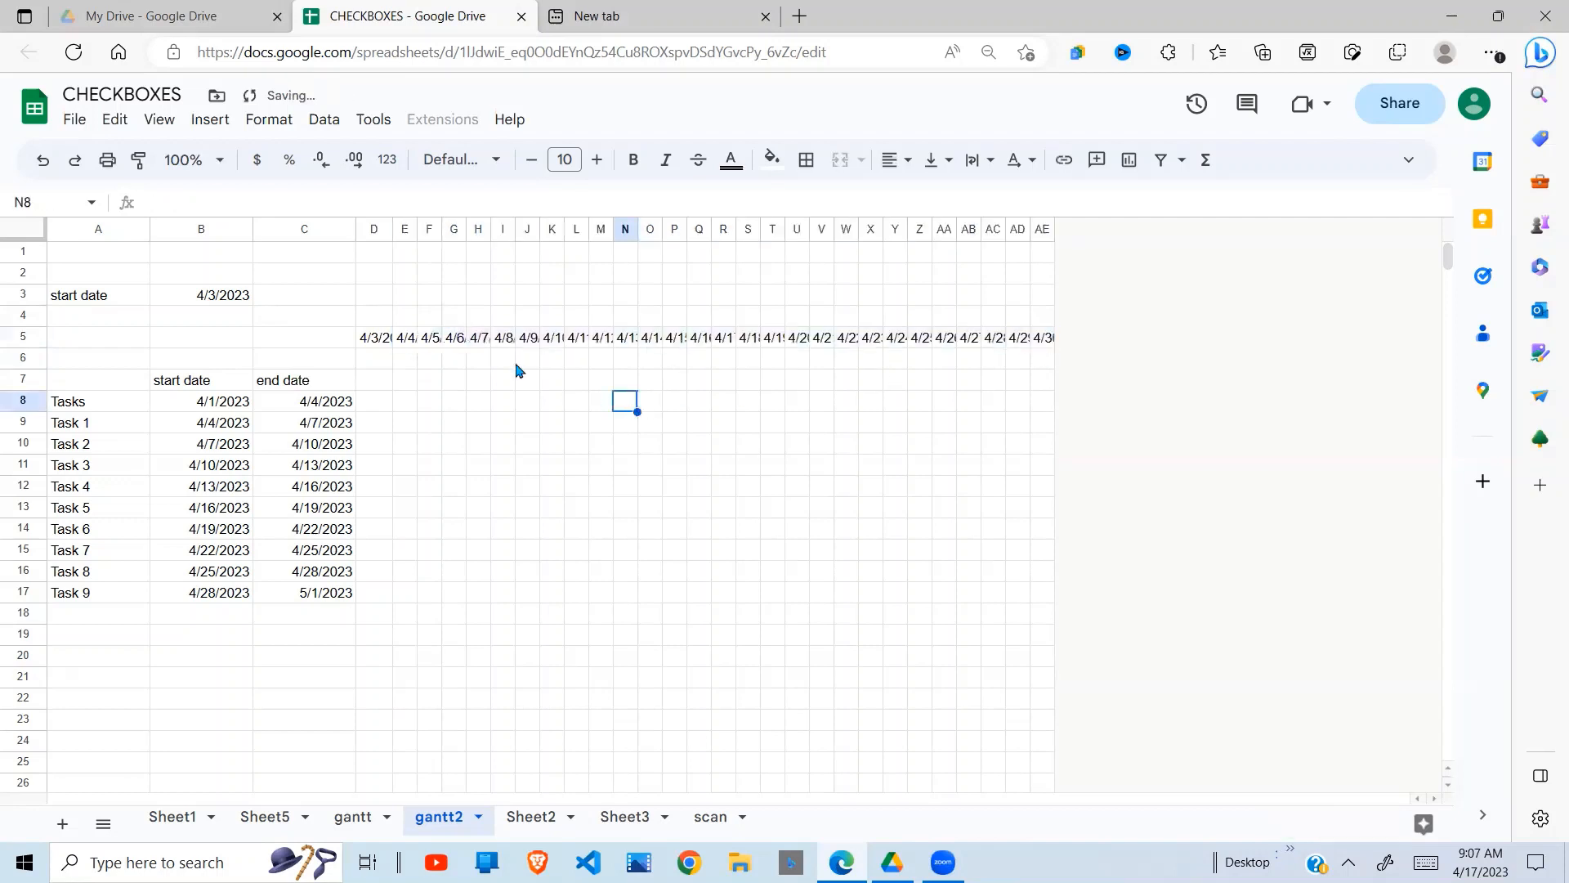
{"action": "left_click", "coordinate": [454, 360]}
{"action": "left_click", "coordinate": [385, 341]}
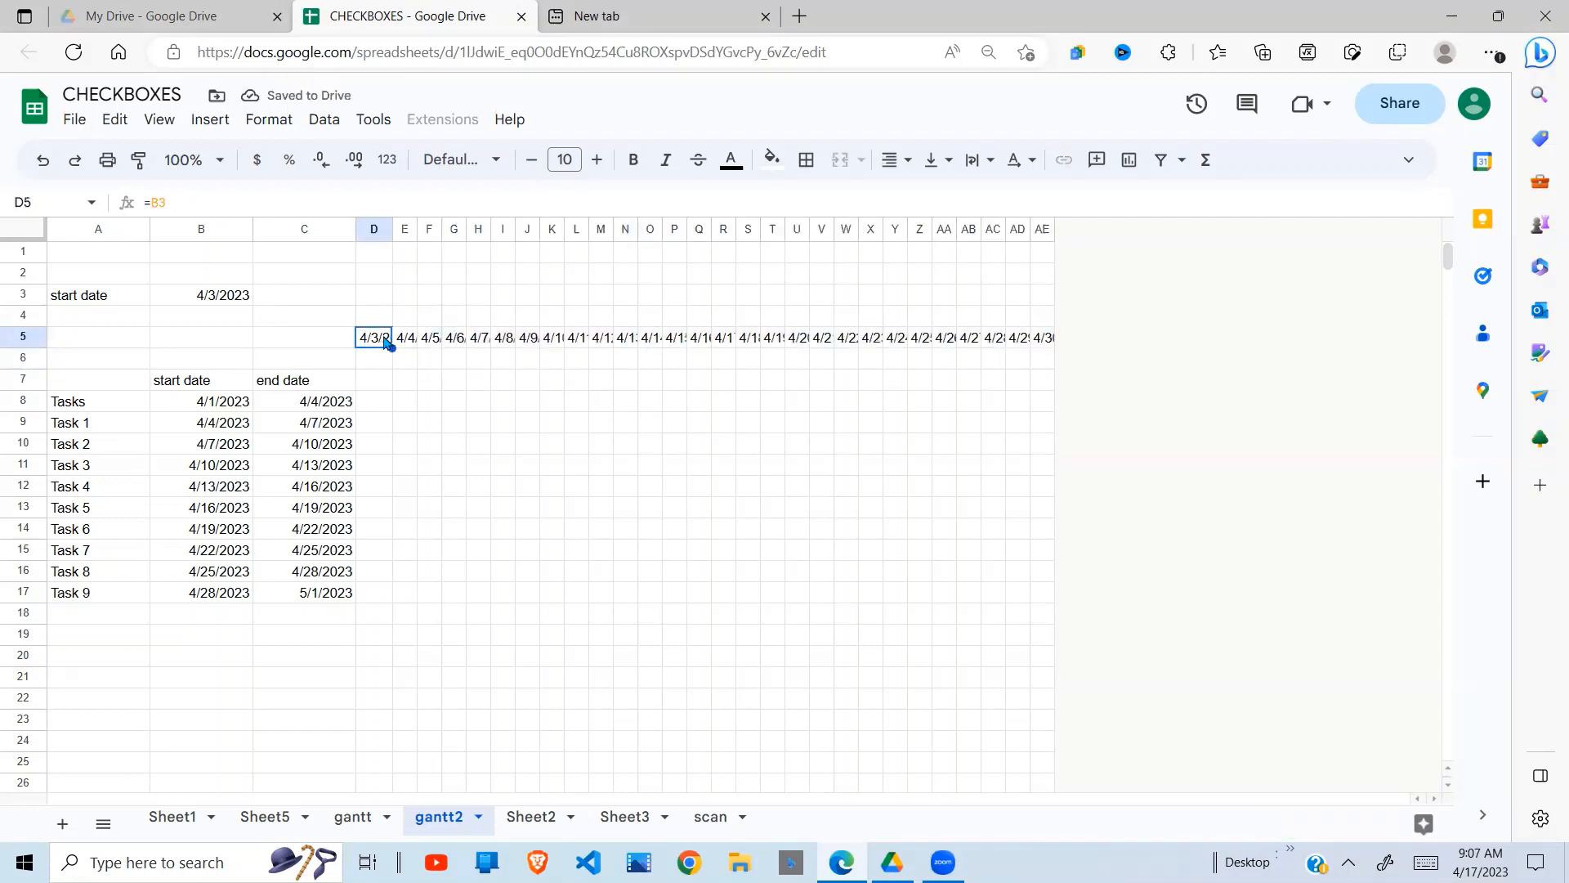
{"action": "left_click_drag", "start_coordinate": [391, 343], "coordinate": [1048, 352]}
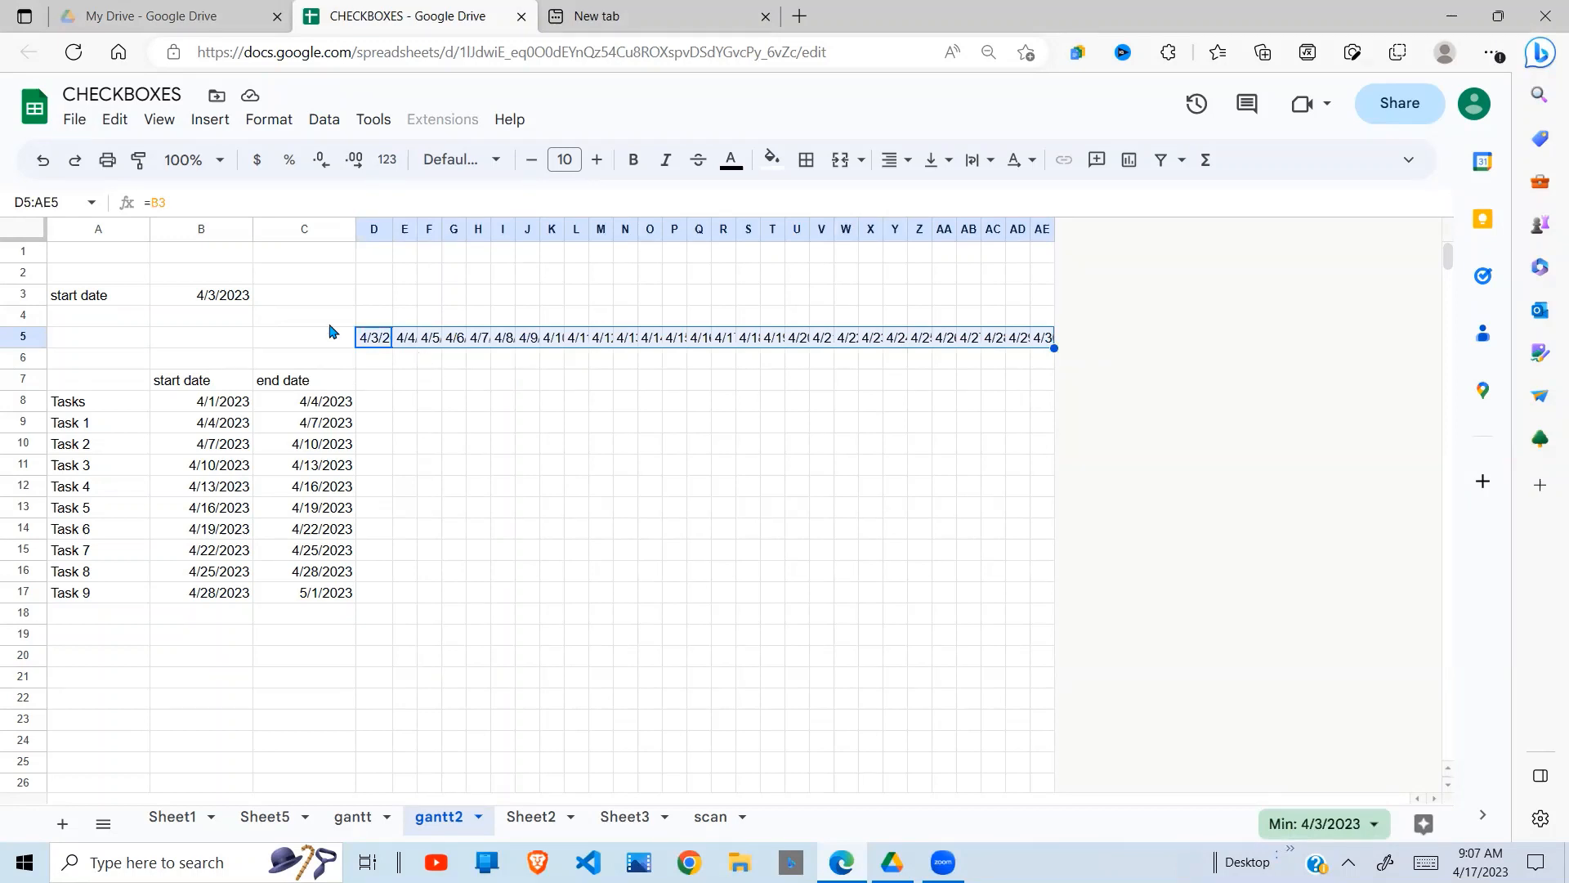
Change the project start date in cell B3 to 4/1/2023.
{"action": "left_click", "coordinate": [223, 295]}
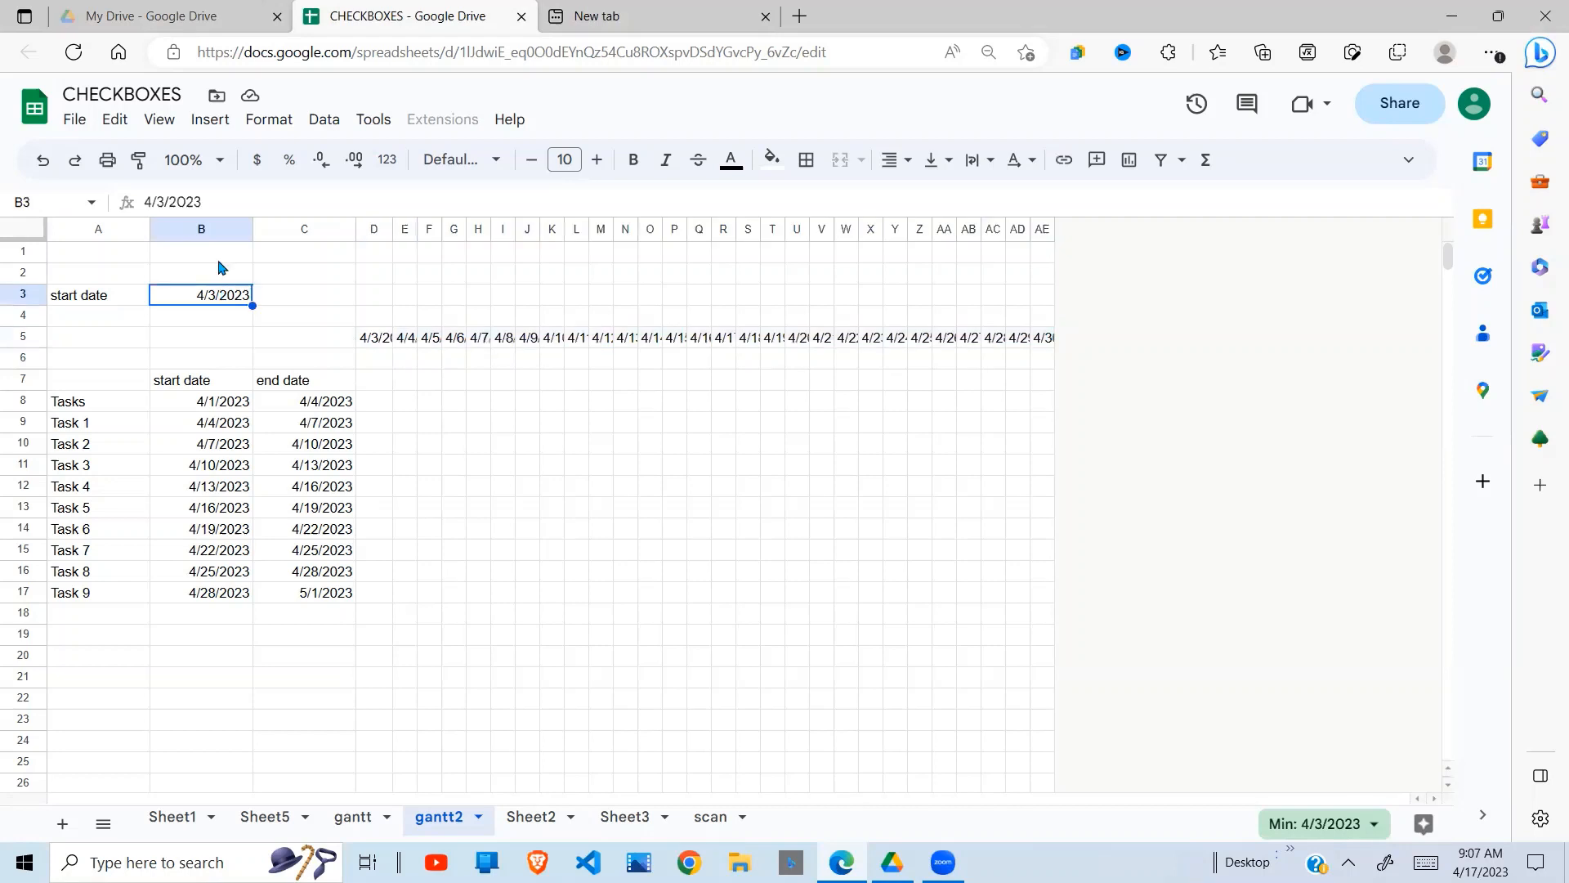
{"action": "left_click", "coordinate": [164, 205]}
{"action": "key", "text": "BackSpace"}
{"action": "type", "text": "1"}
{"action": "key", "text": "Return"}
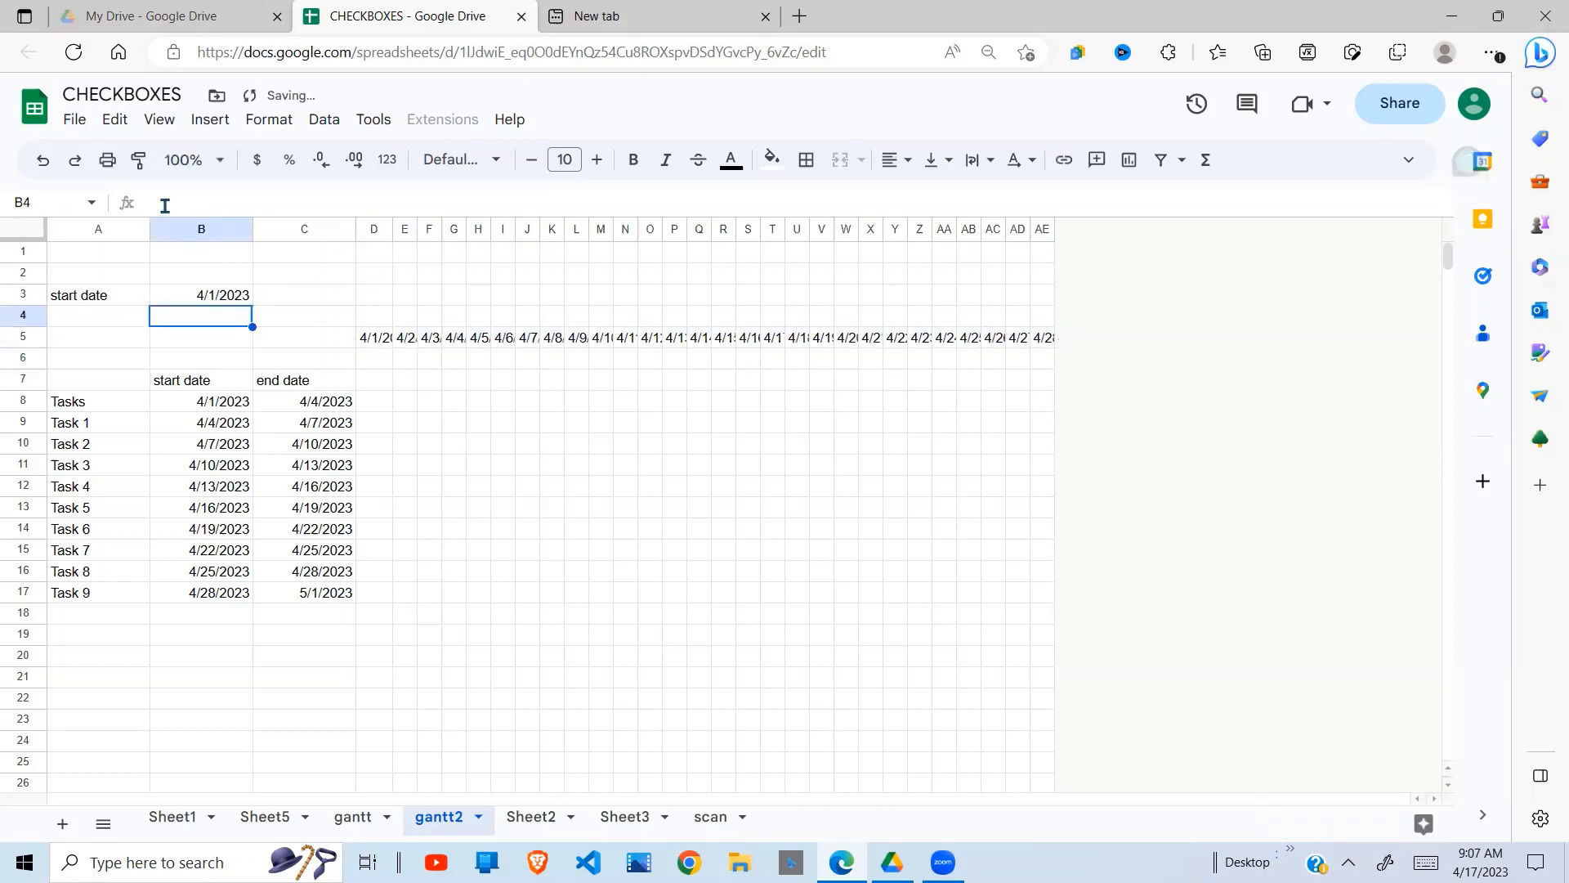
Format the timeline dates in D5:AE5 with a custom date format showing only the day without leading zero.
{"action": "left_click_drag", "start_coordinate": [380, 338], "coordinate": [1035, 343]}
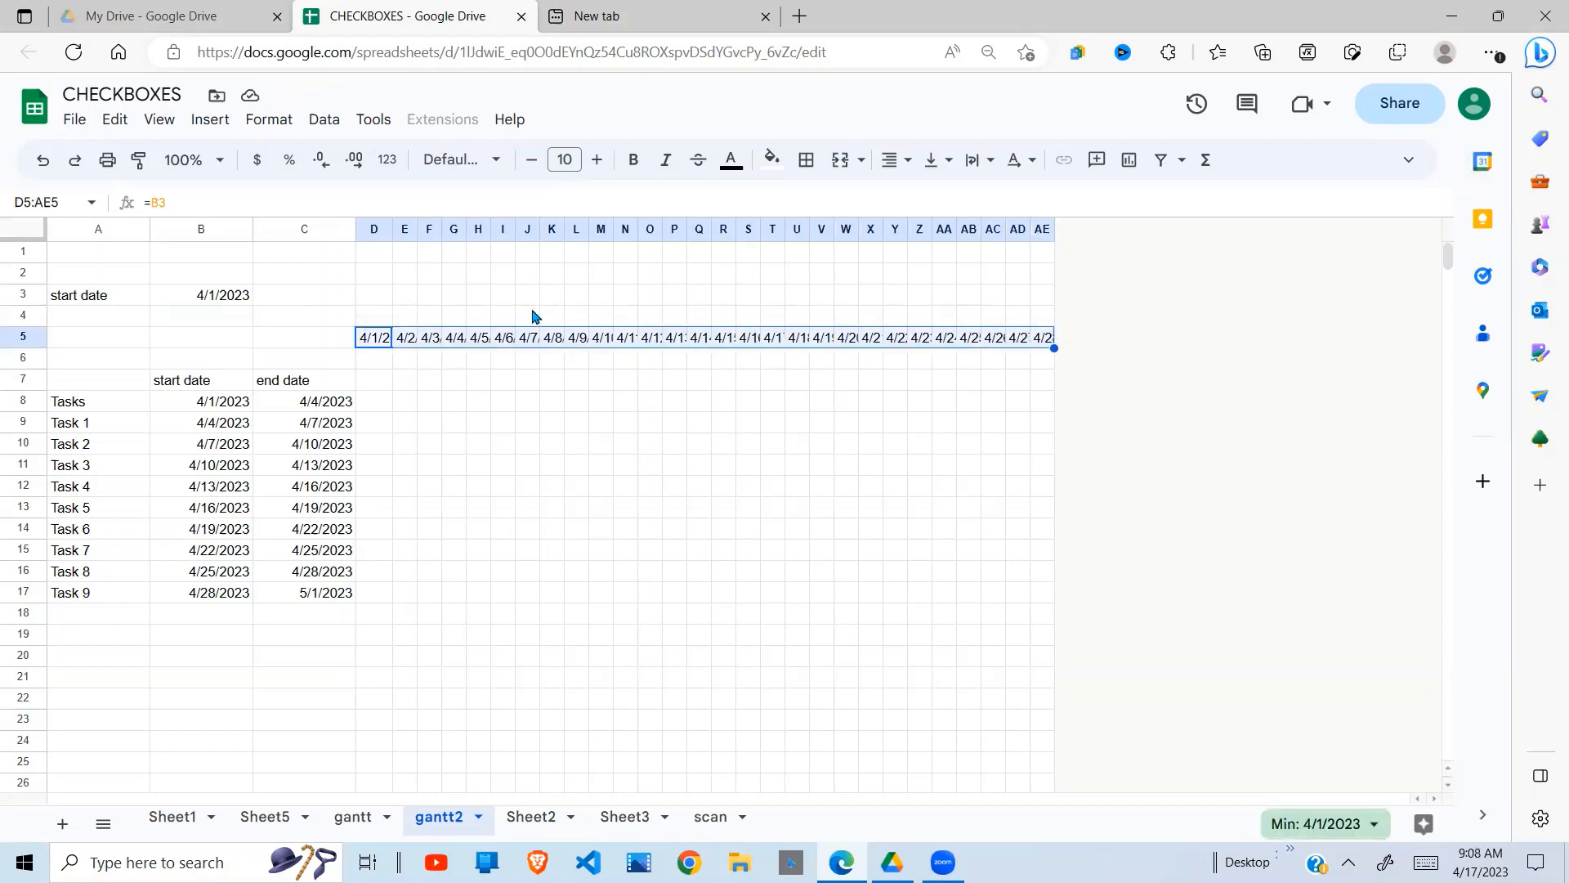
{"action": "left_click", "coordinate": [278, 125]}
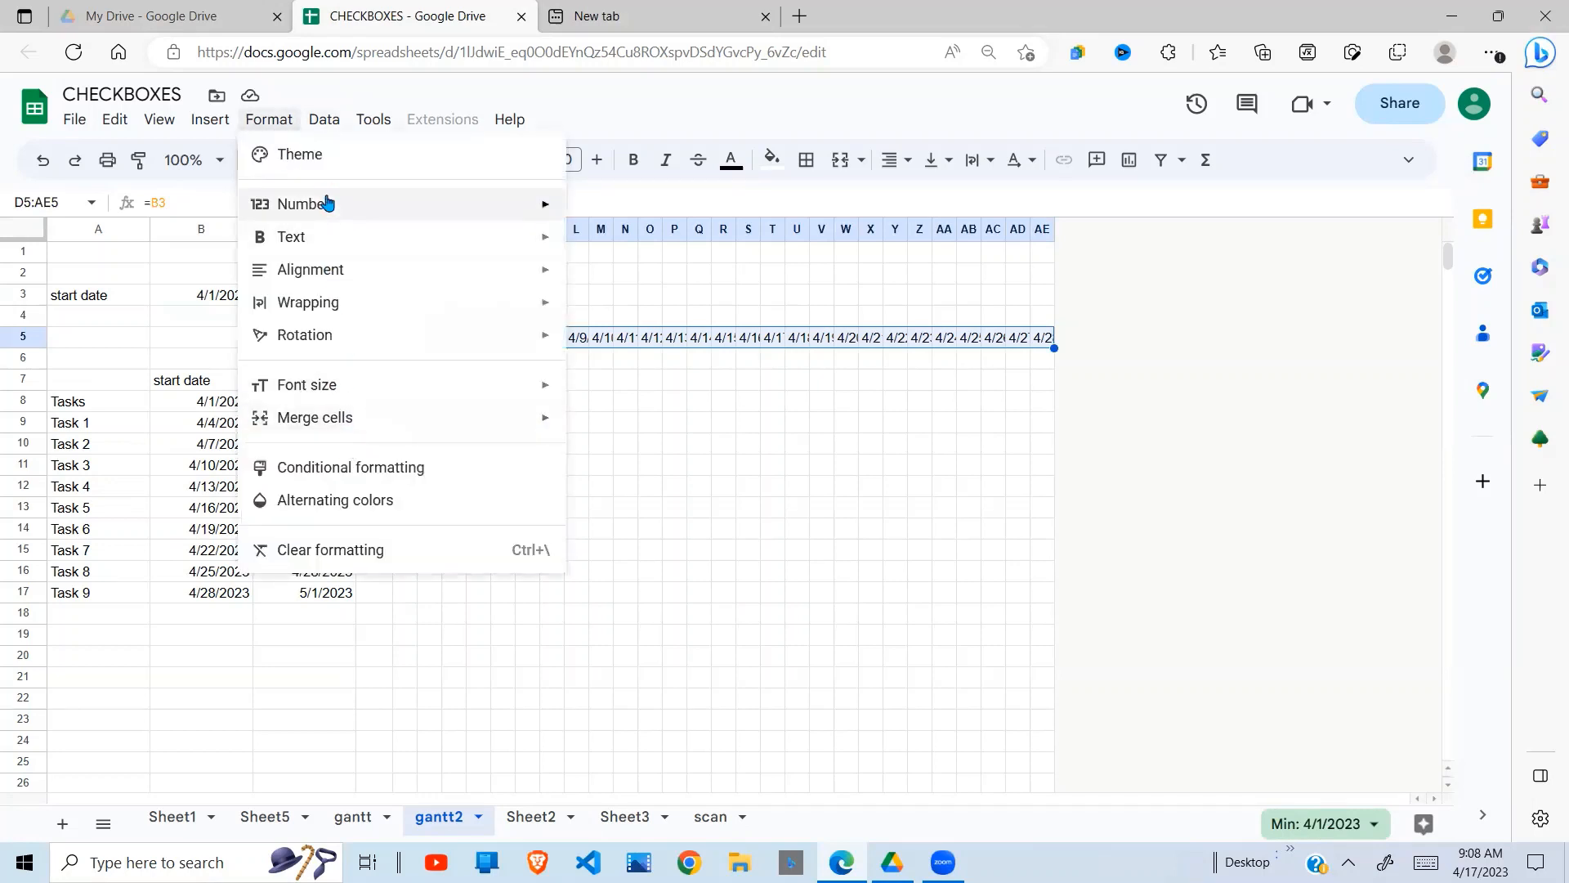
{"action": "mouse_move", "coordinate": [322, 203]}
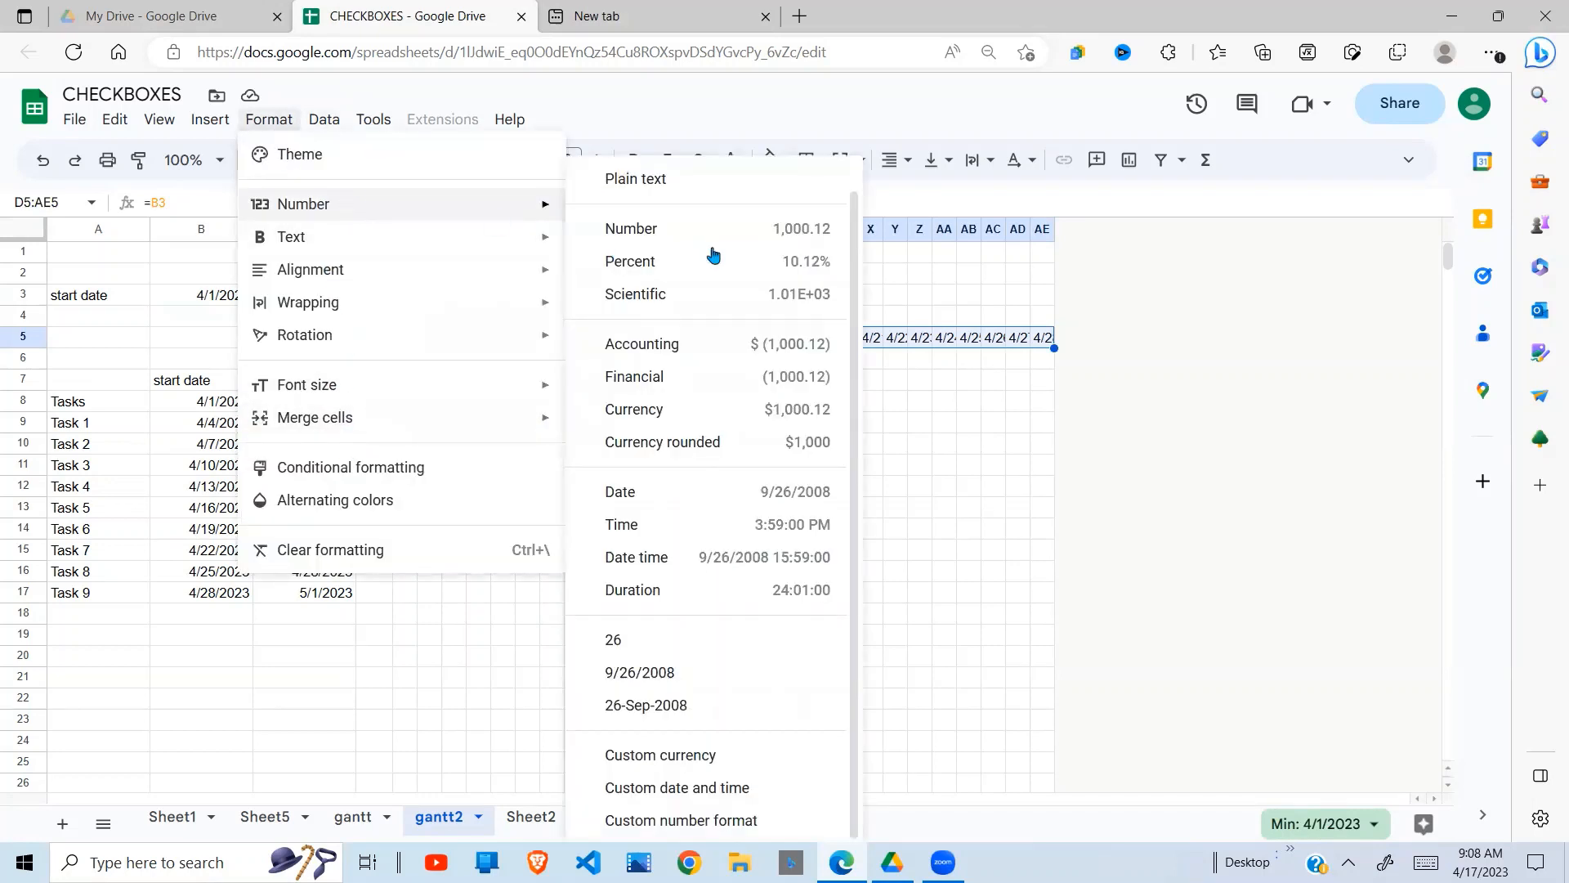
{"action": "left_click", "coordinate": [641, 797]}
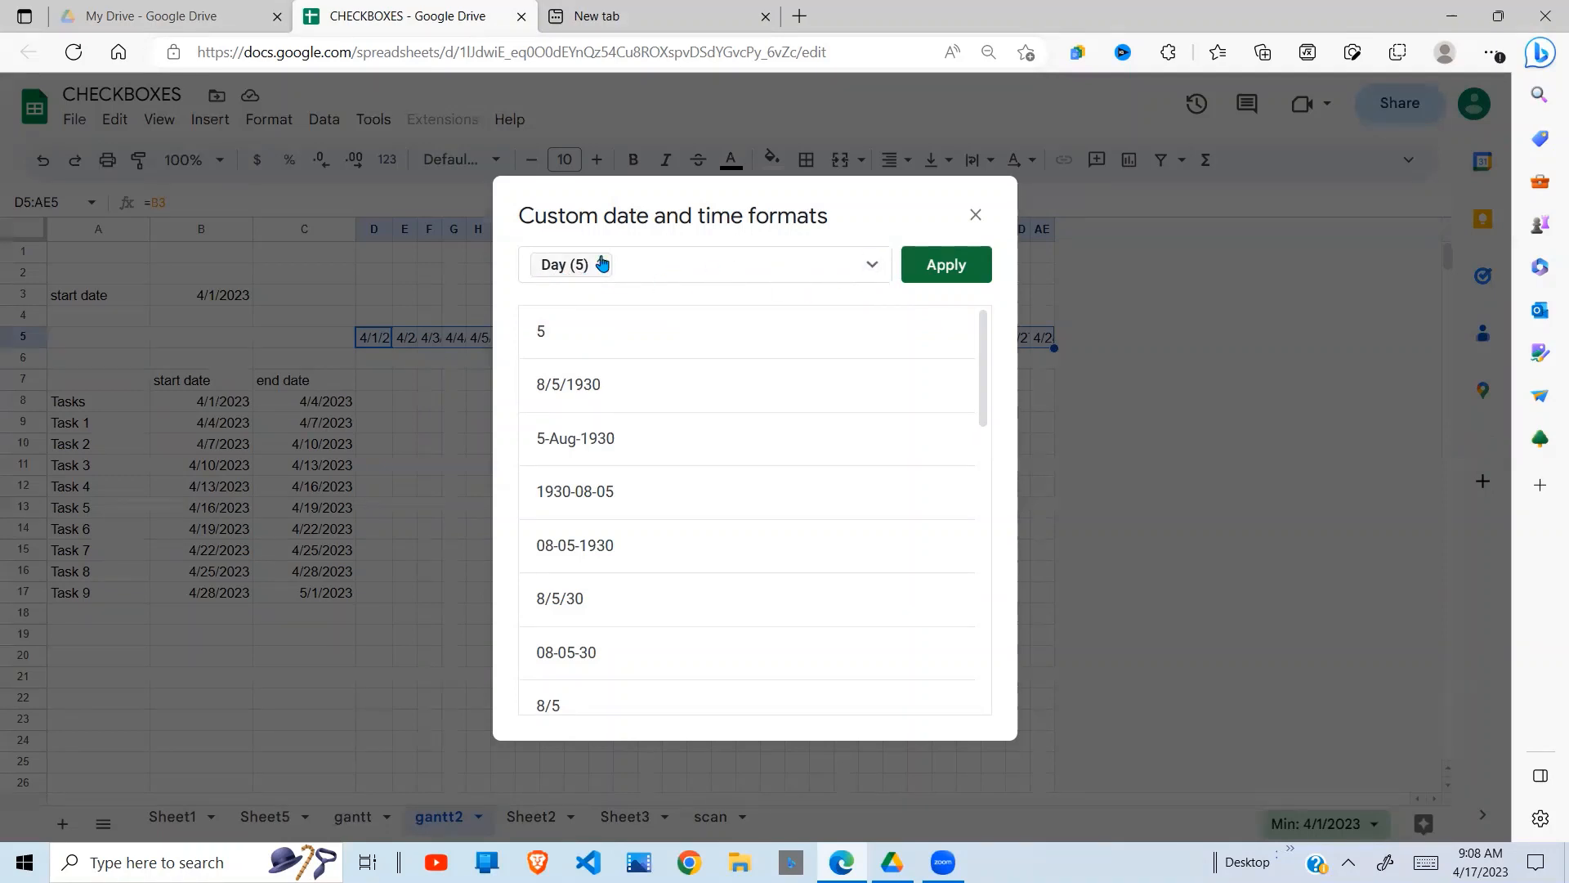
{"action": "left_click", "coordinate": [869, 264]}
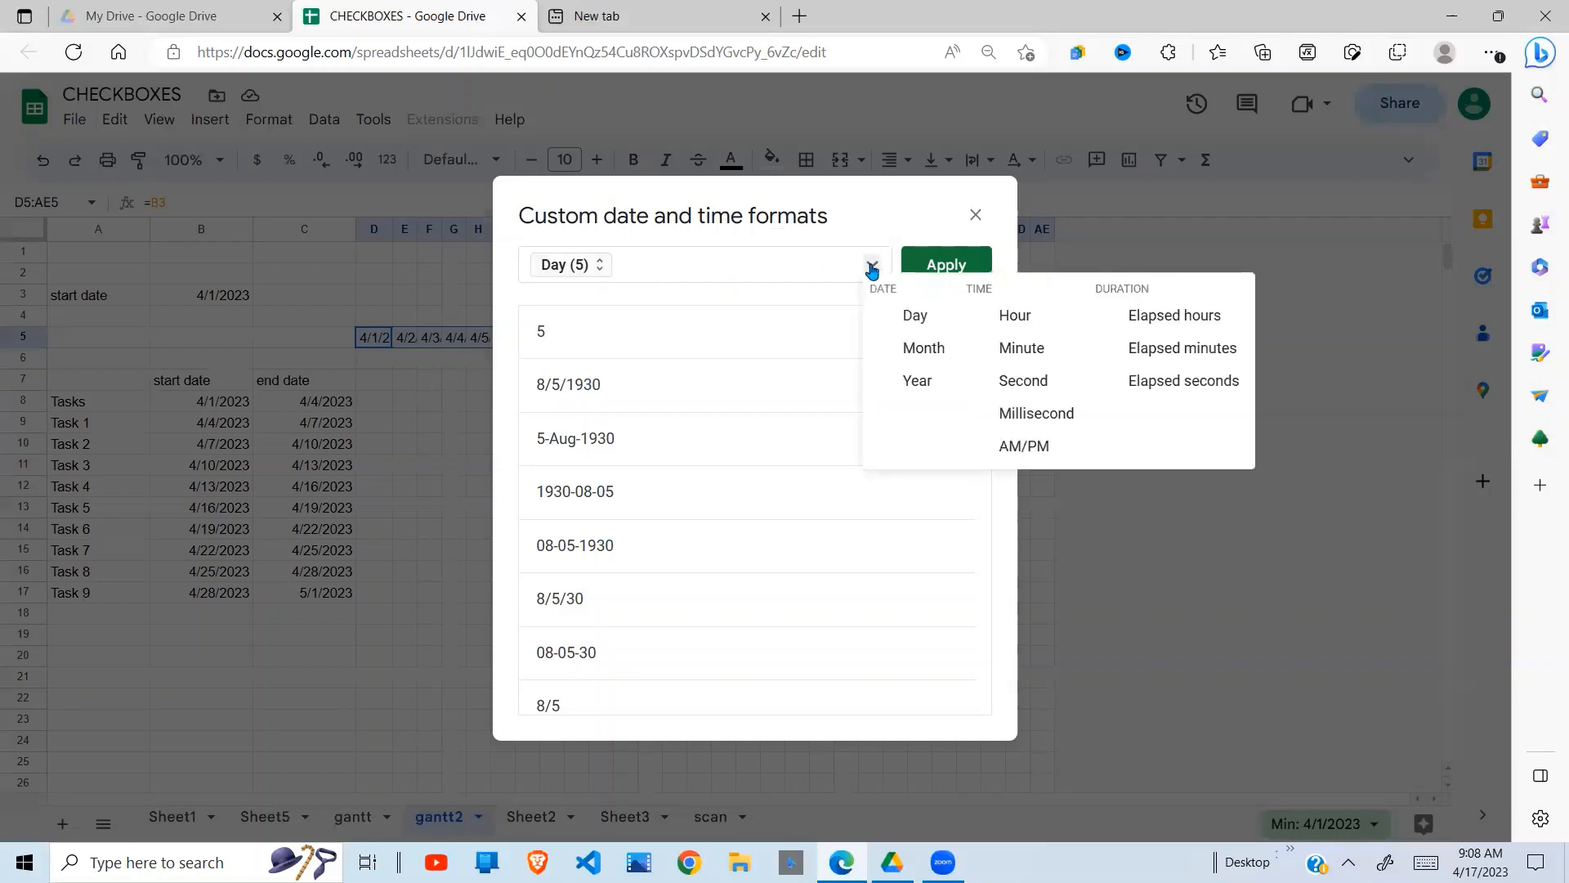
{"action": "left_click", "coordinate": [777, 322]}
{"action": "left_click", "coordinate": [602, 265]}
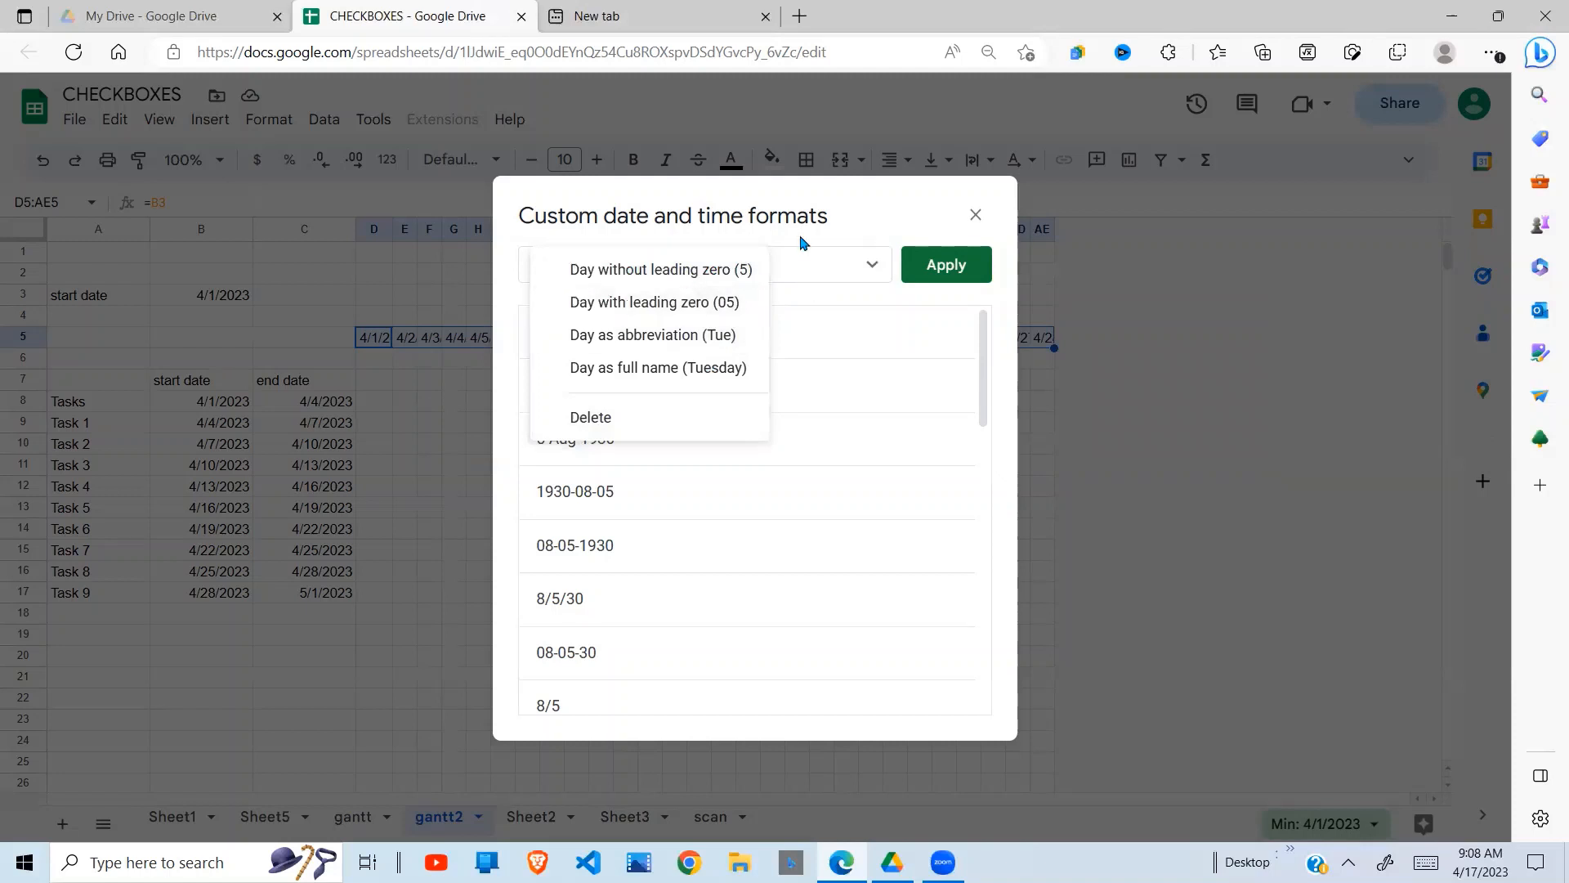
{"action": "left_click", "coordinate": [823, 340]}
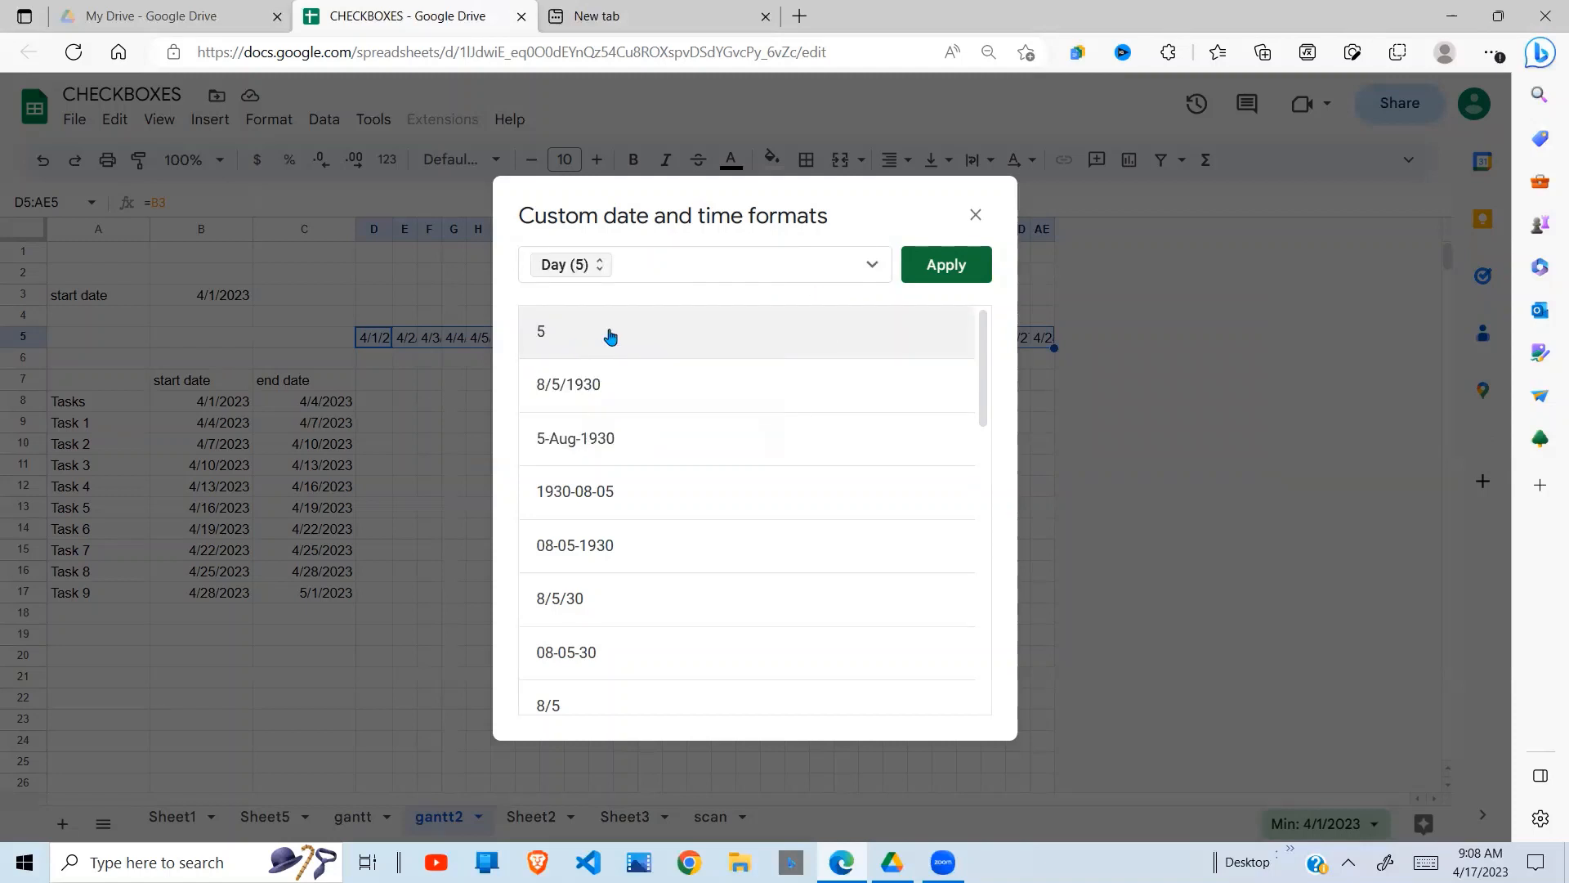
{"action": "left_click", "coordinate": [962, 270]}
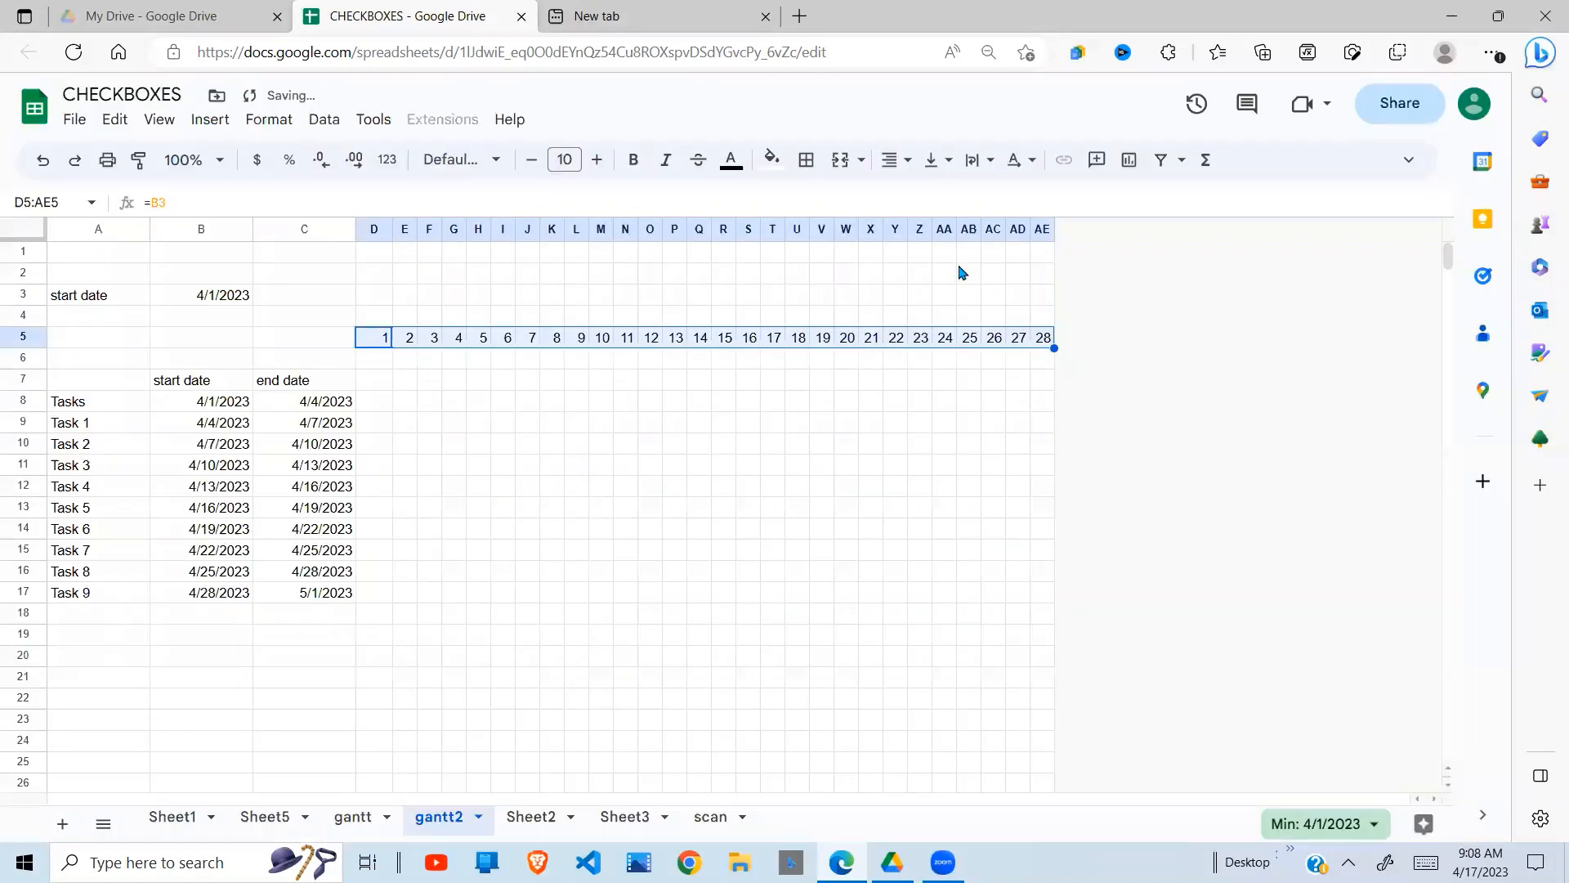
{"action": "left_click", "coordinate": [650, 381]}
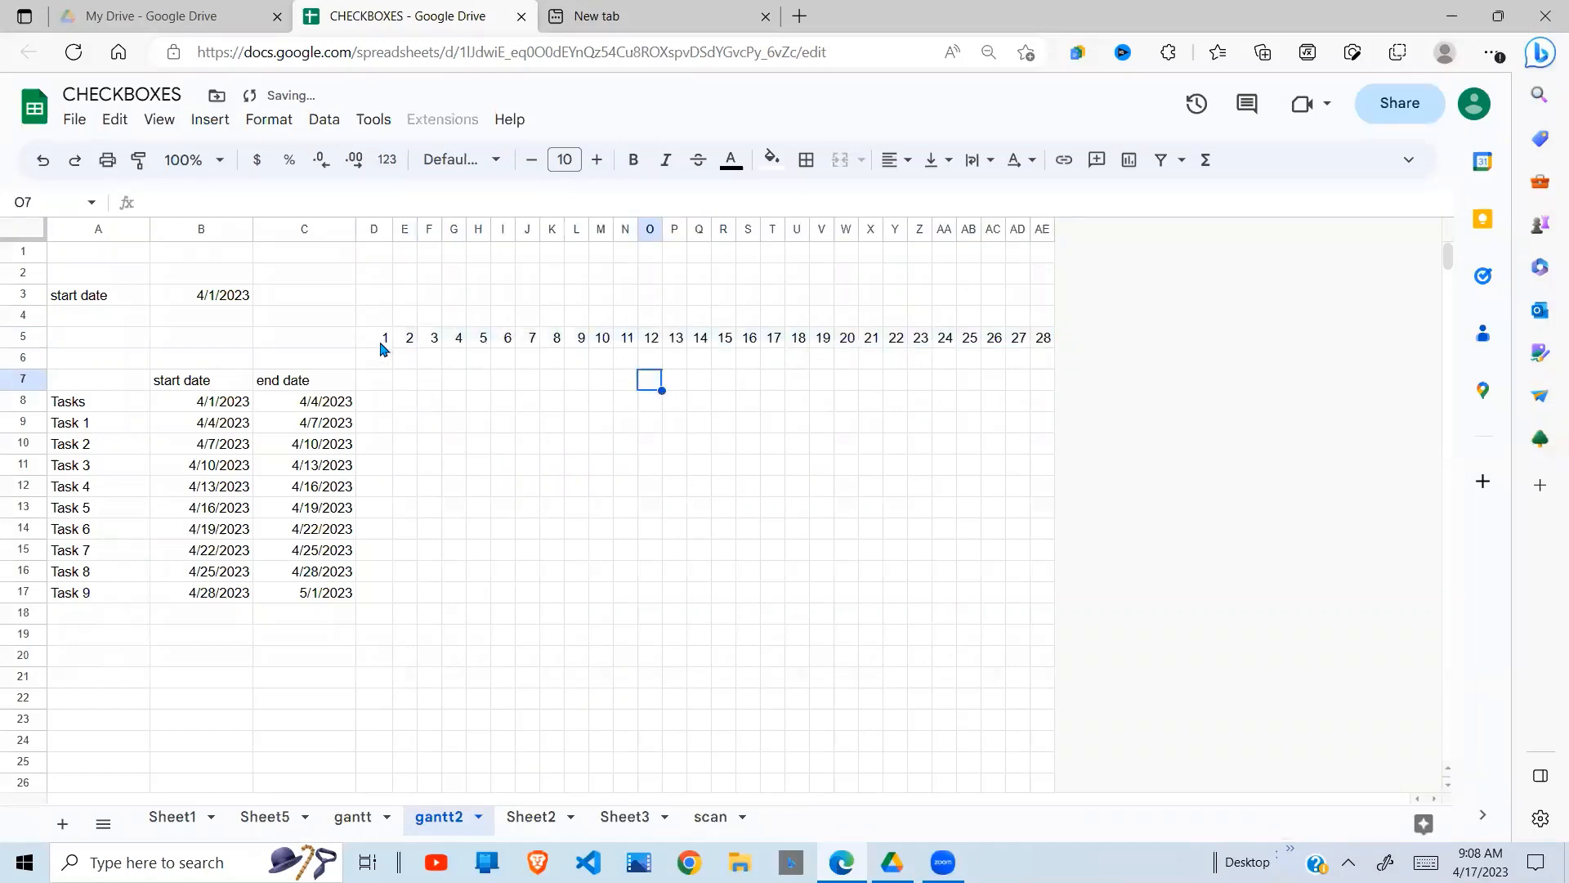
{"action": "left_click_drag", "start_coordinate": [381, 344], "coordinate": [1048, 340]}
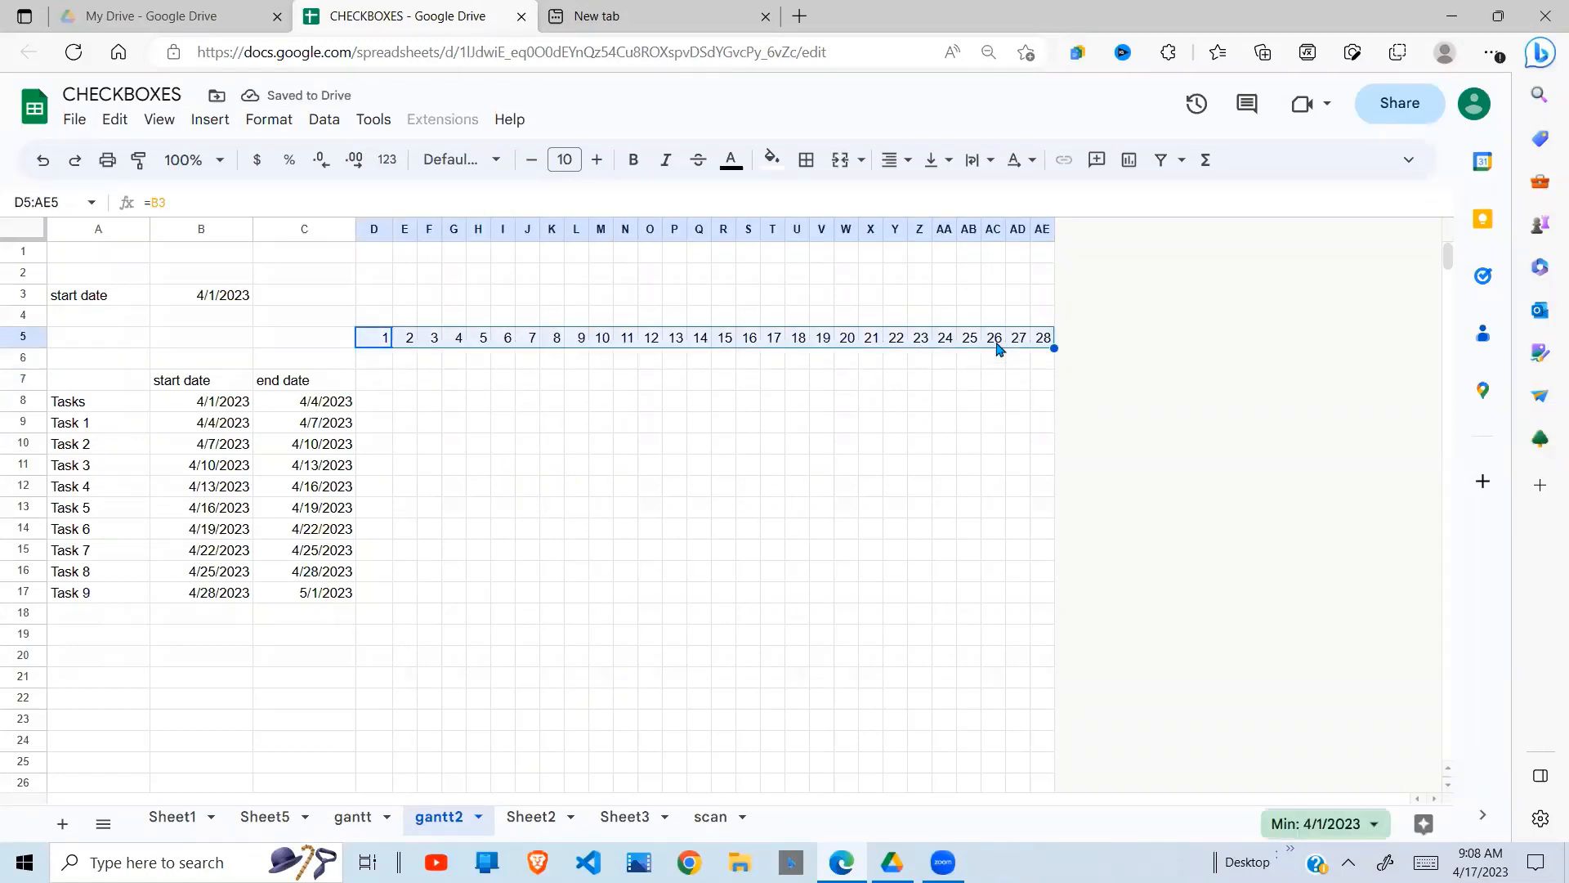
{"action": "left_click", "coordinate": [651, 406]}
Enter a TEXT formula in cell D6 that turns the date in D5 into its abbreviated weekday using the format ddd.
{"action": "left_click", "coordinate": [410, 388]}
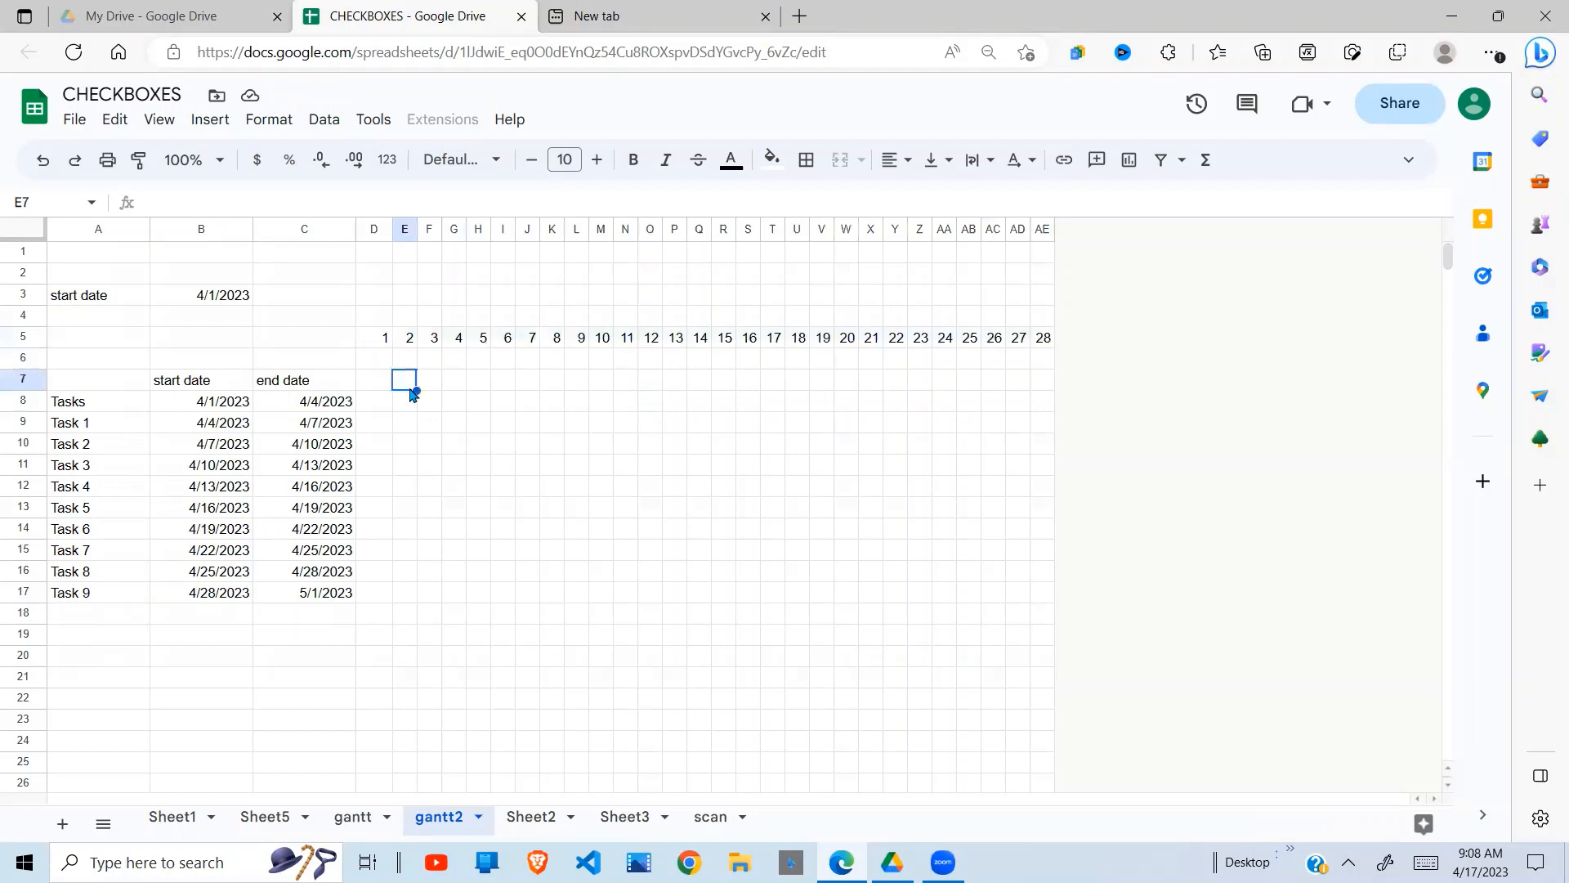
{"action": "left_click", "coordinate": [378, 362]}
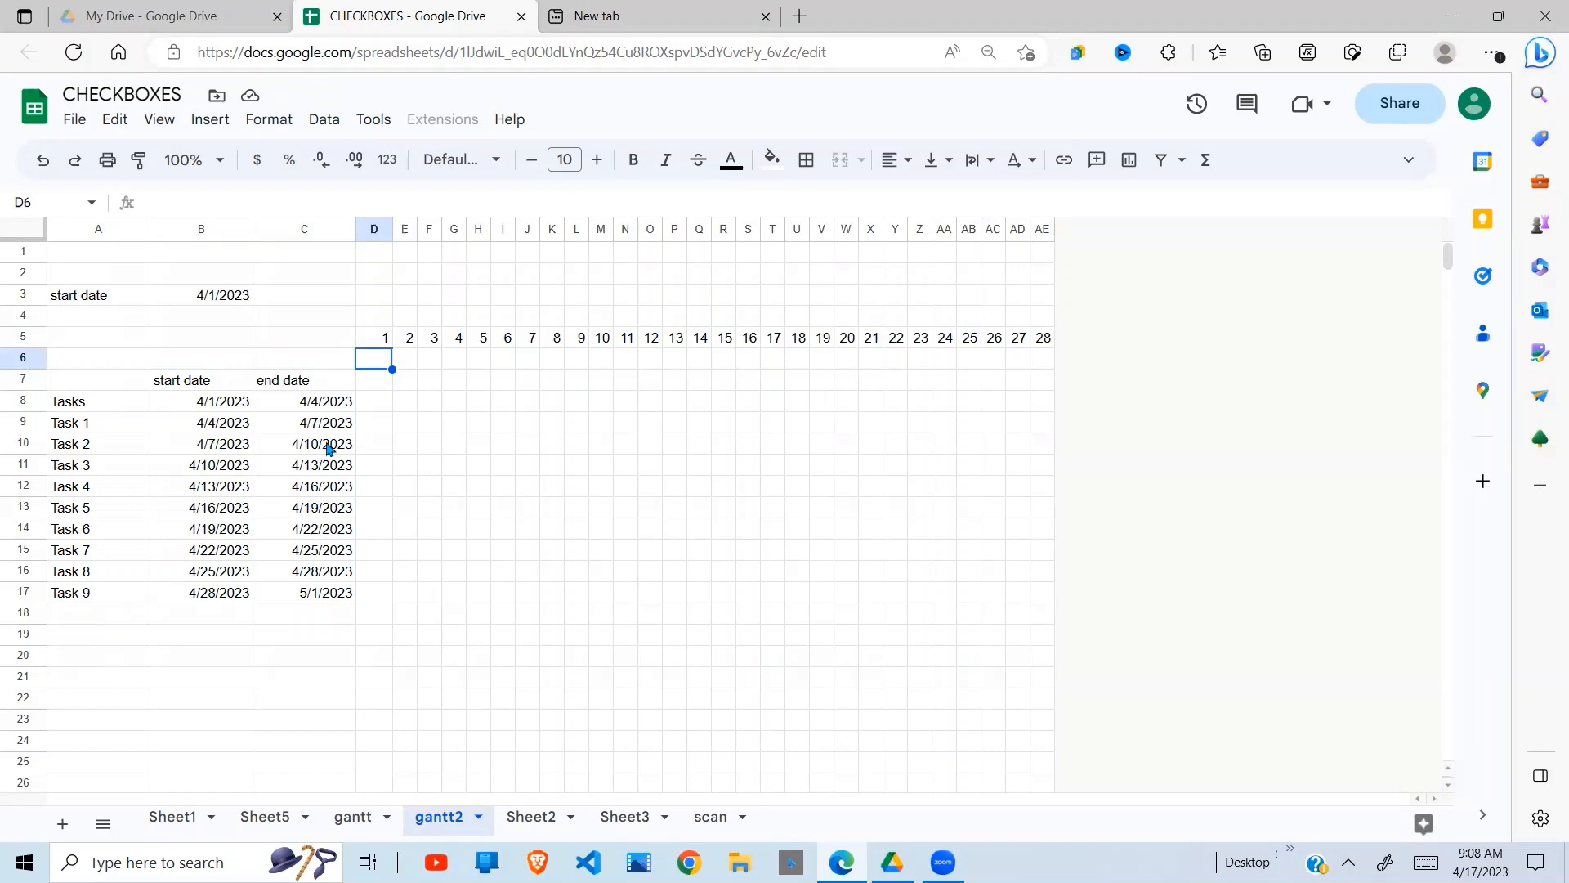
{"action": "type", "text": "="}
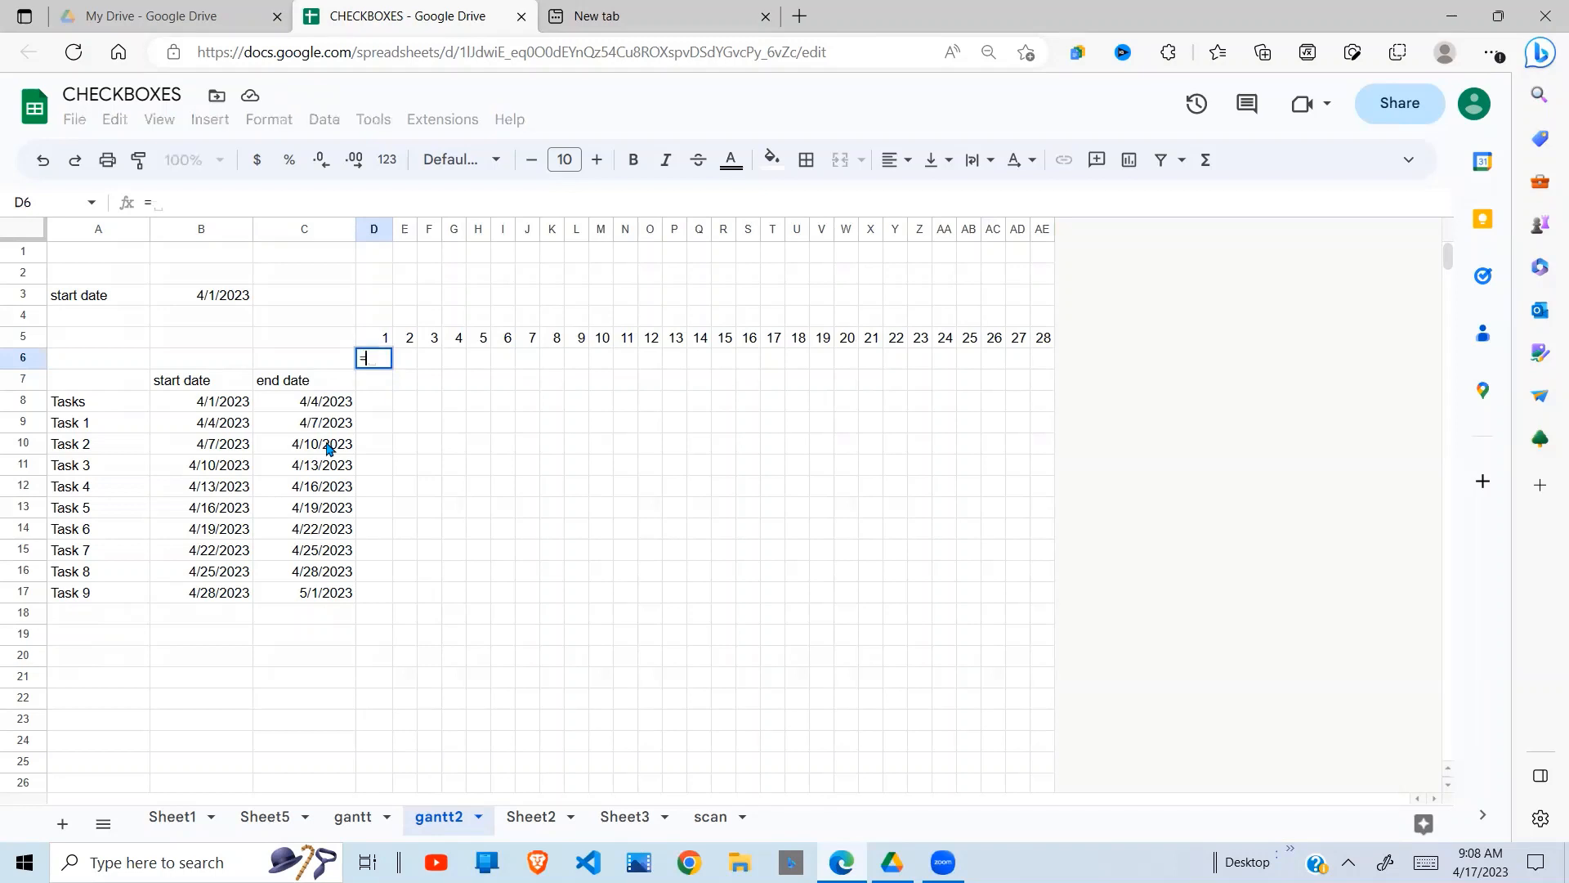
{"action": "type", "text": "text"}
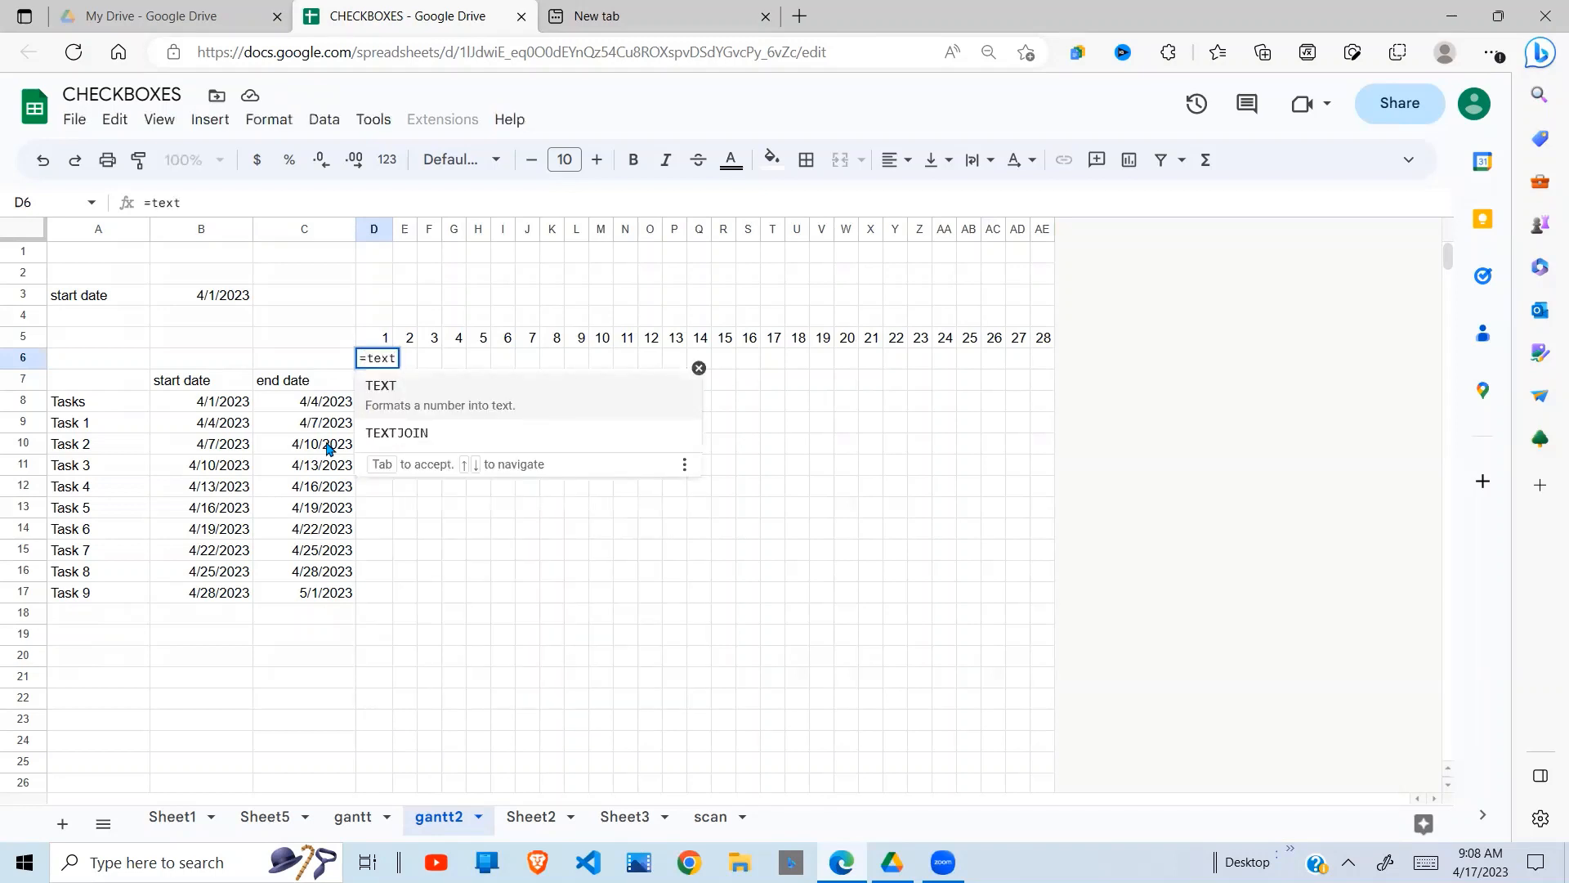
{"action": "type", "text": "("}
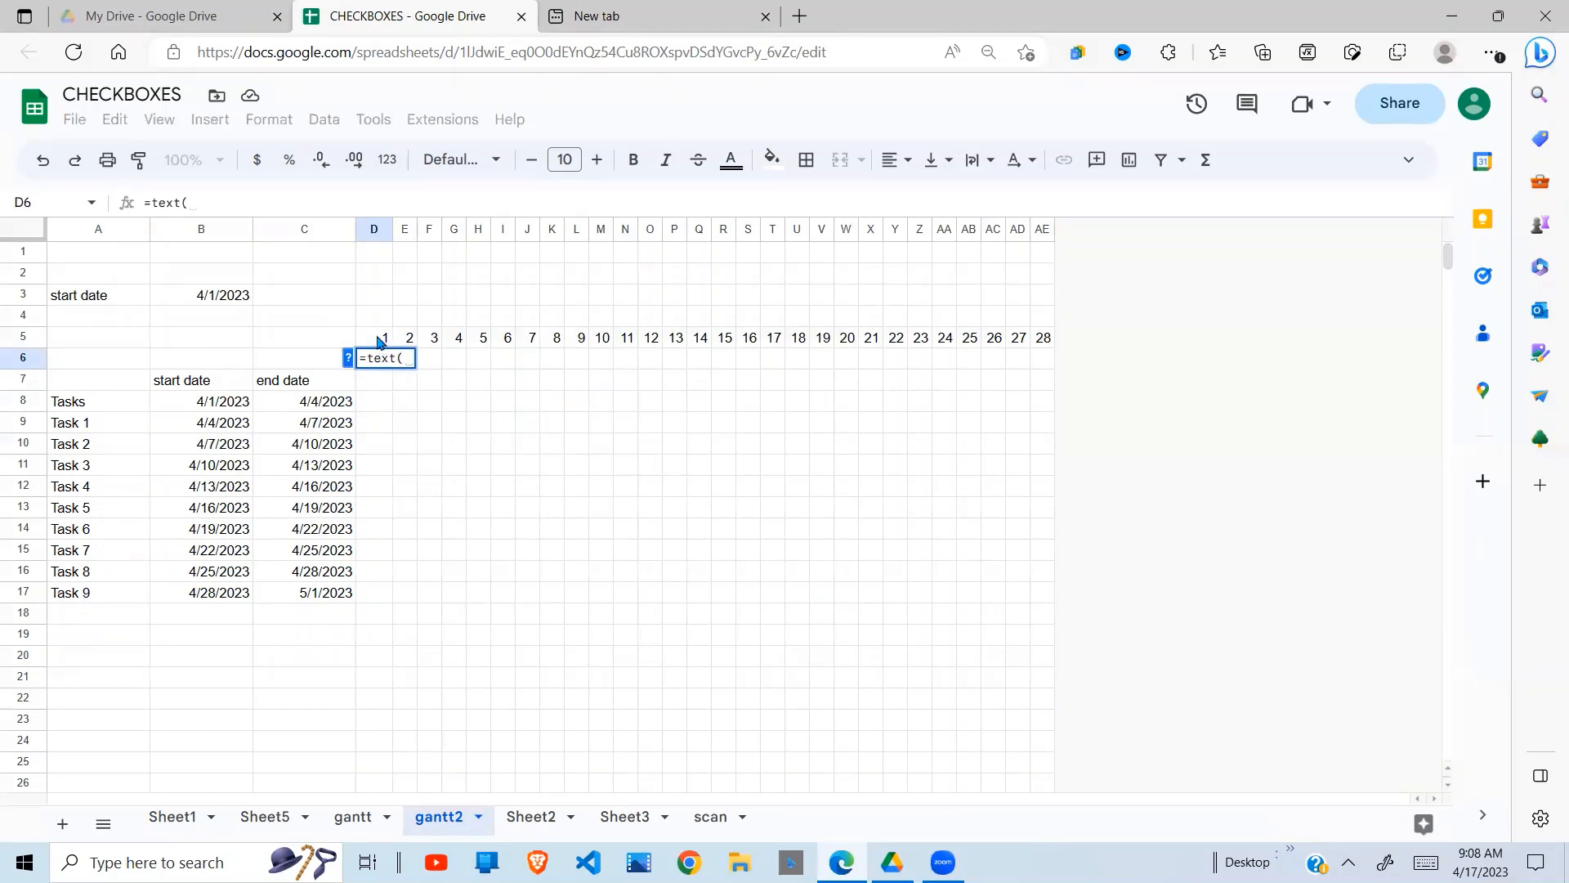
{"action": "left_click", "coordinate": [380, 338]}
{"action": "type", "text": ","}
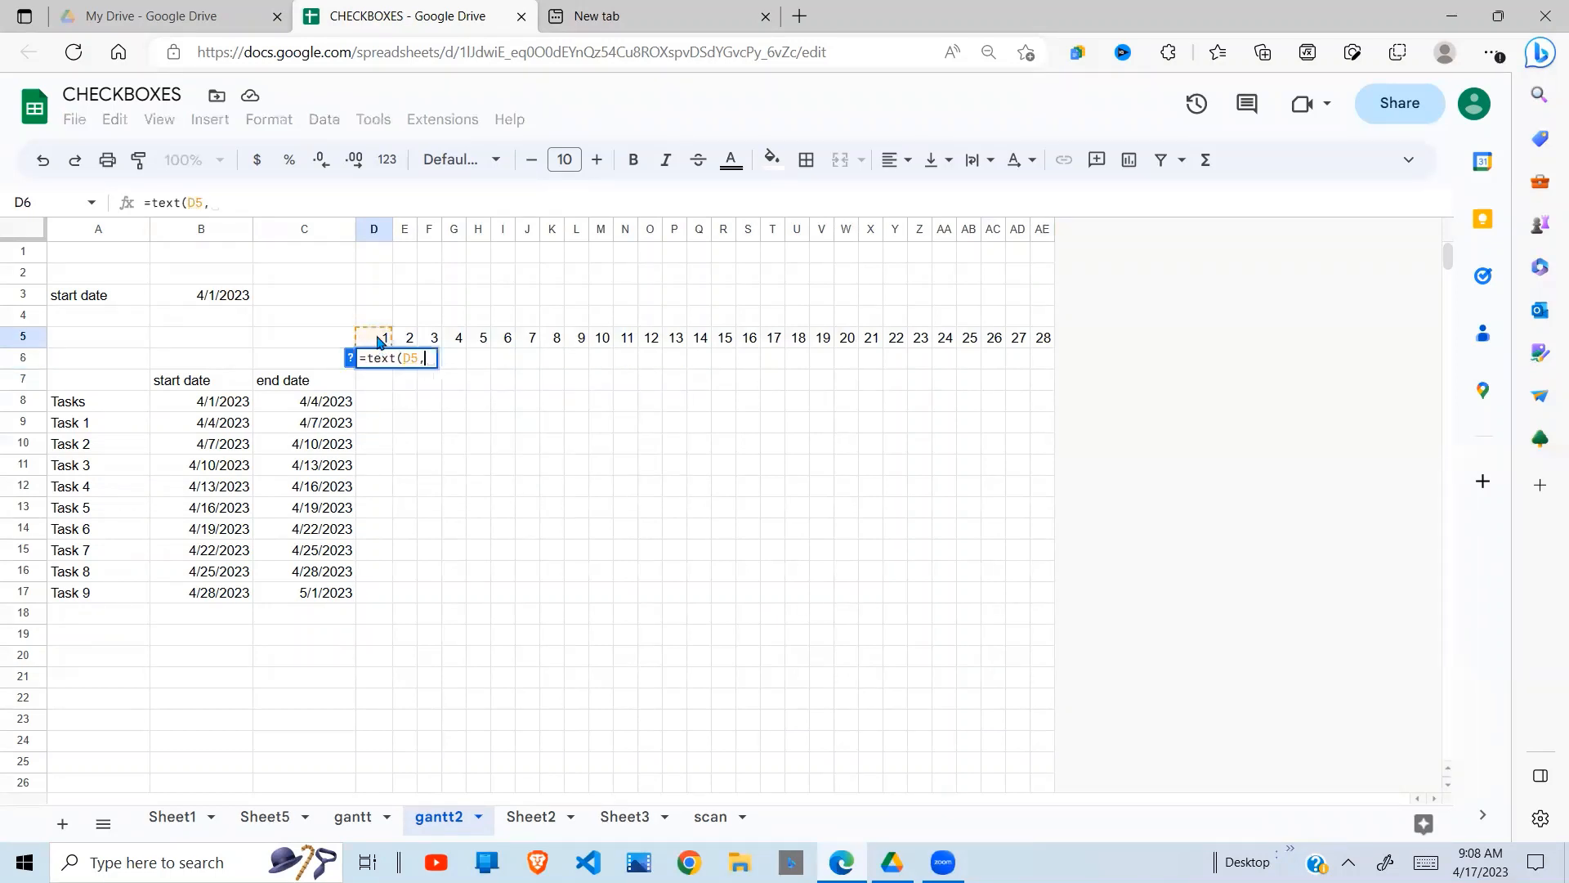
{"action": "type", "text": "\""}
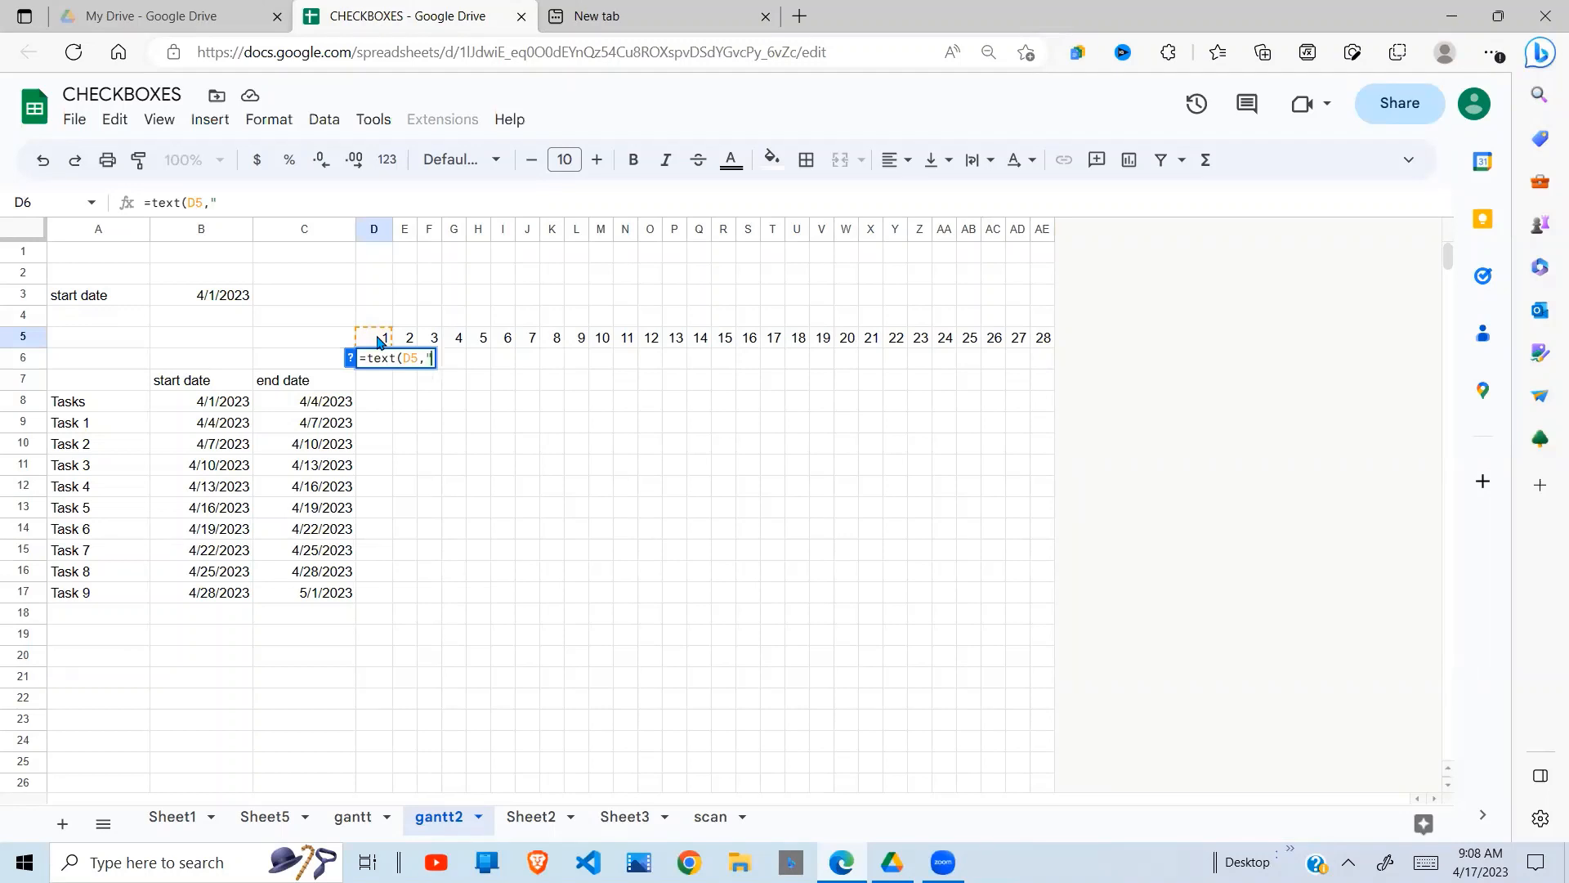
{"action": "type", "text": "ddd'"}
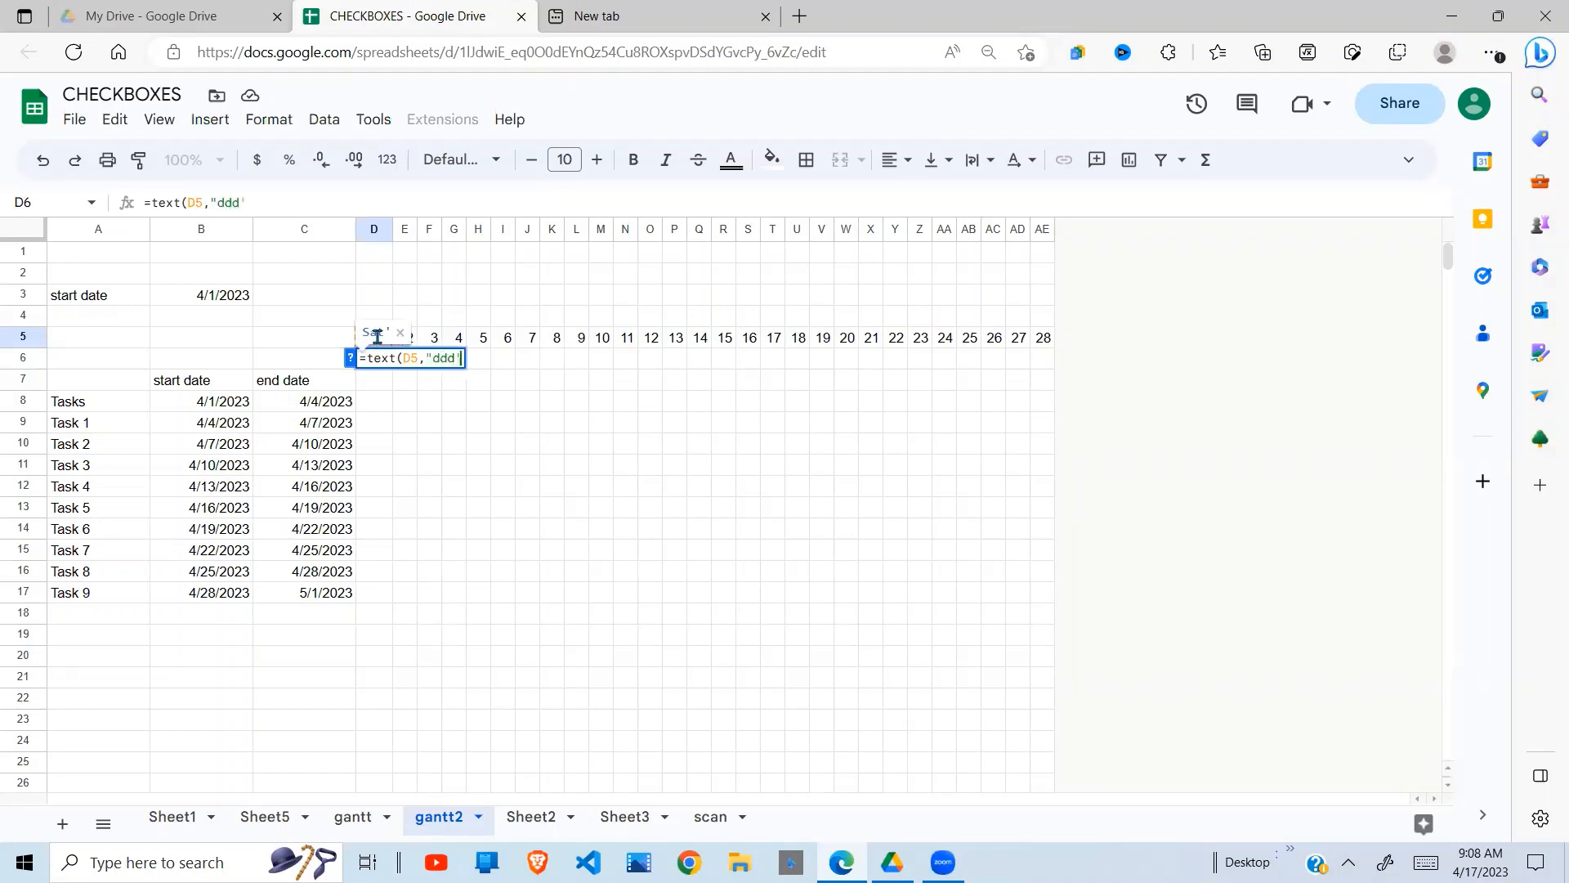
{"action": "type", "text": ")"}
{"action": "key", "text": "Return"}
Widen column D to make room for the full weekday text in D6.
{"action": "left_click", "coordinate": [378, 365]}
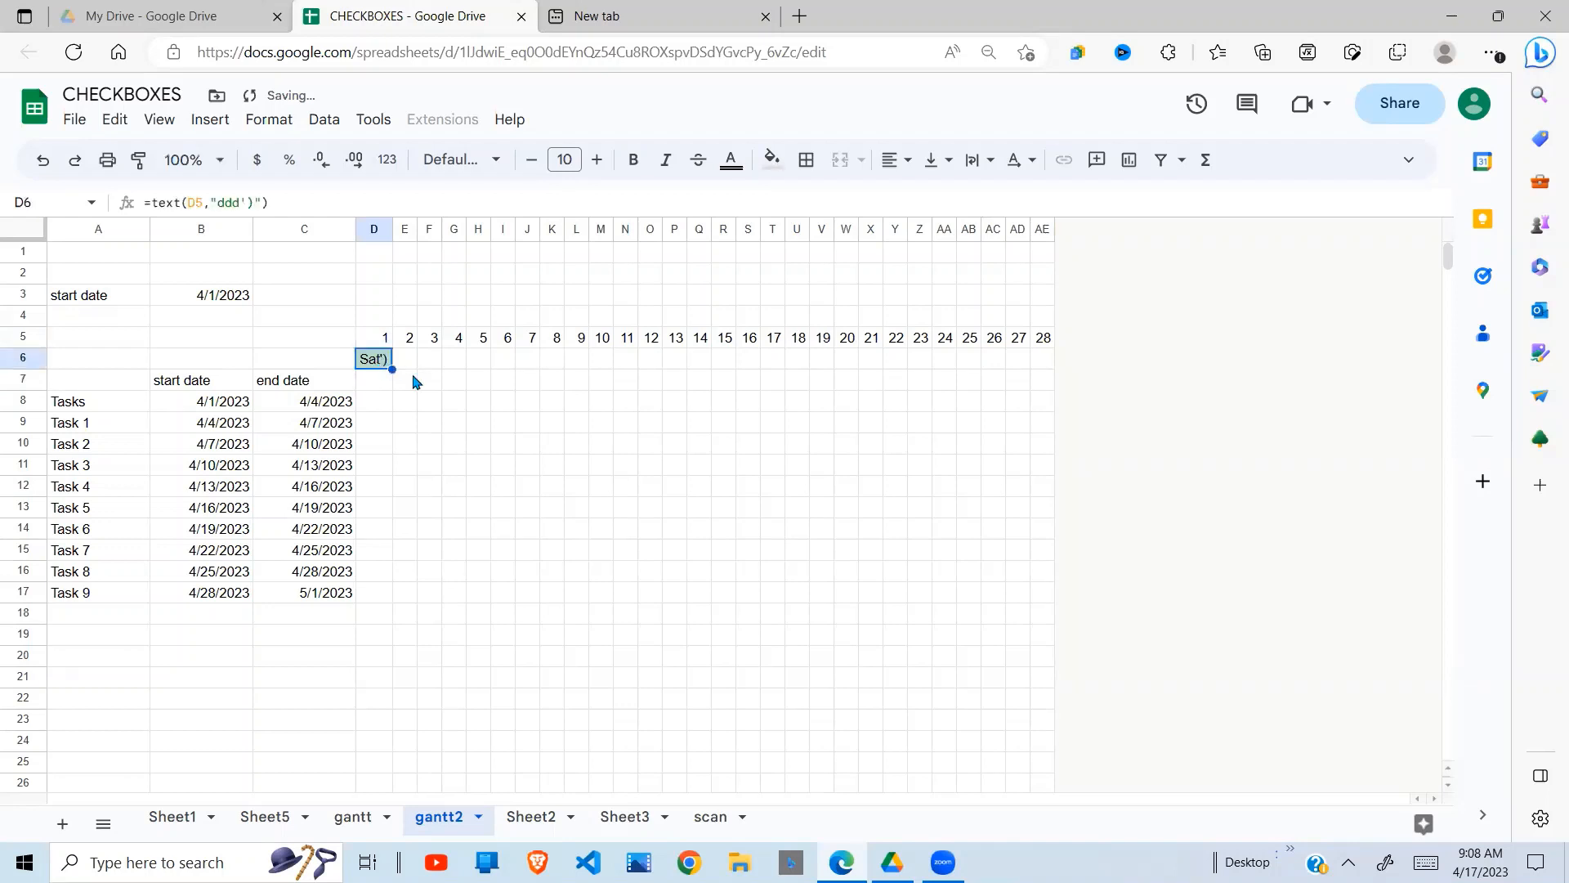
{"action": "left_click_drag", "start_coordinate": [393, 222], "coordinate": [451, 222]}
{"action": "left_click", "coordinate": [405, 382]}
Remove the stray characters from the format string in cell D6 so the formula reads =text(D5,"ddd").
{"action": "left_click", "coordinate": [397, 366]}
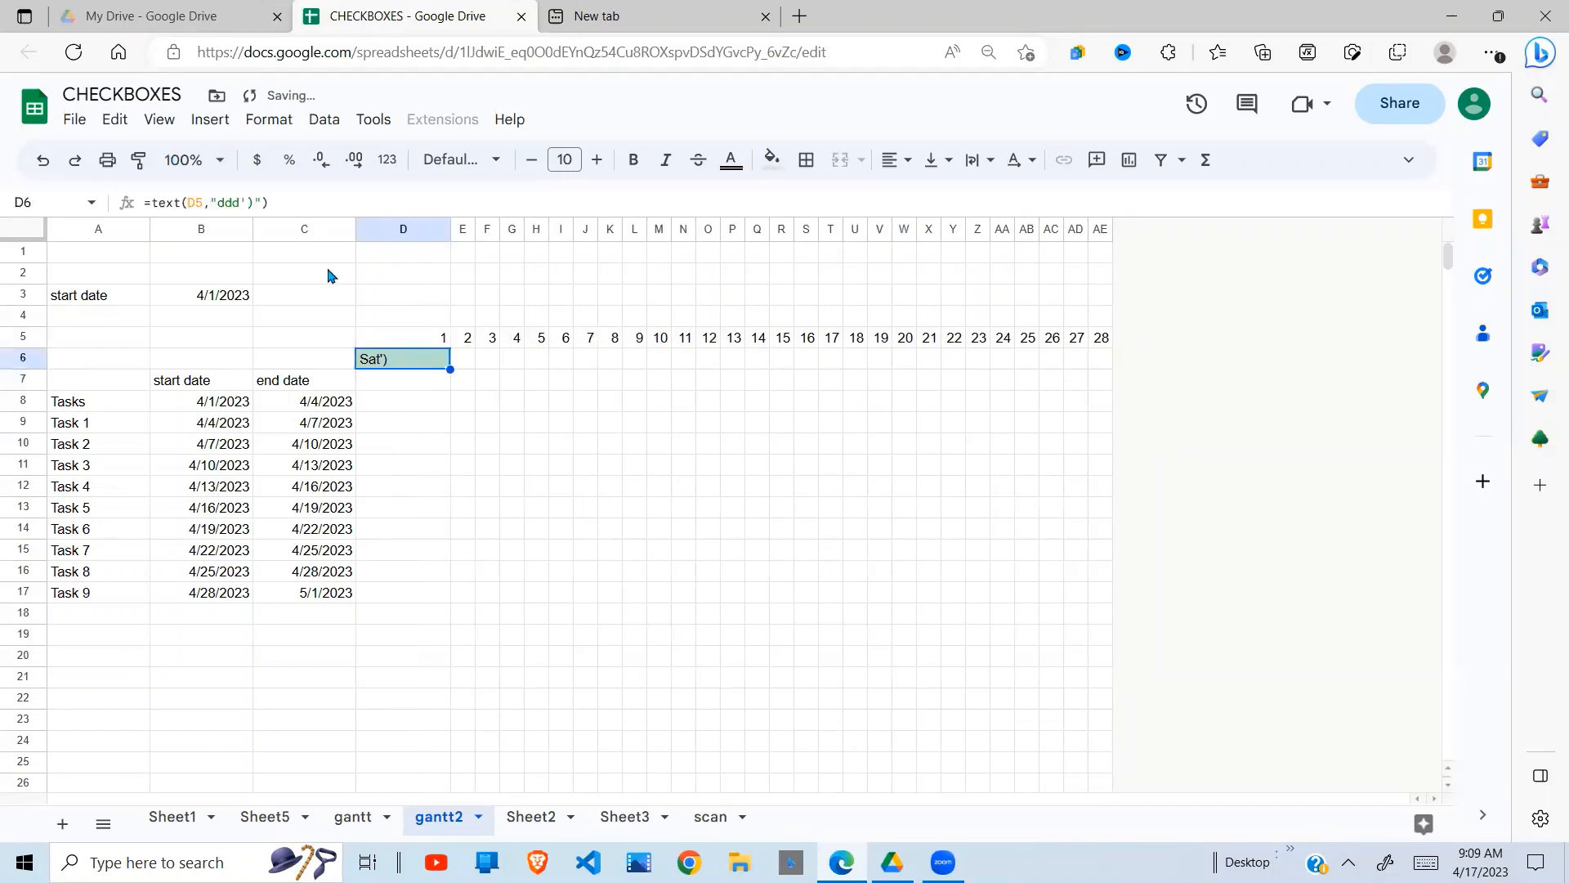
{"action": "left_click", "coordinate": [254, 202]}
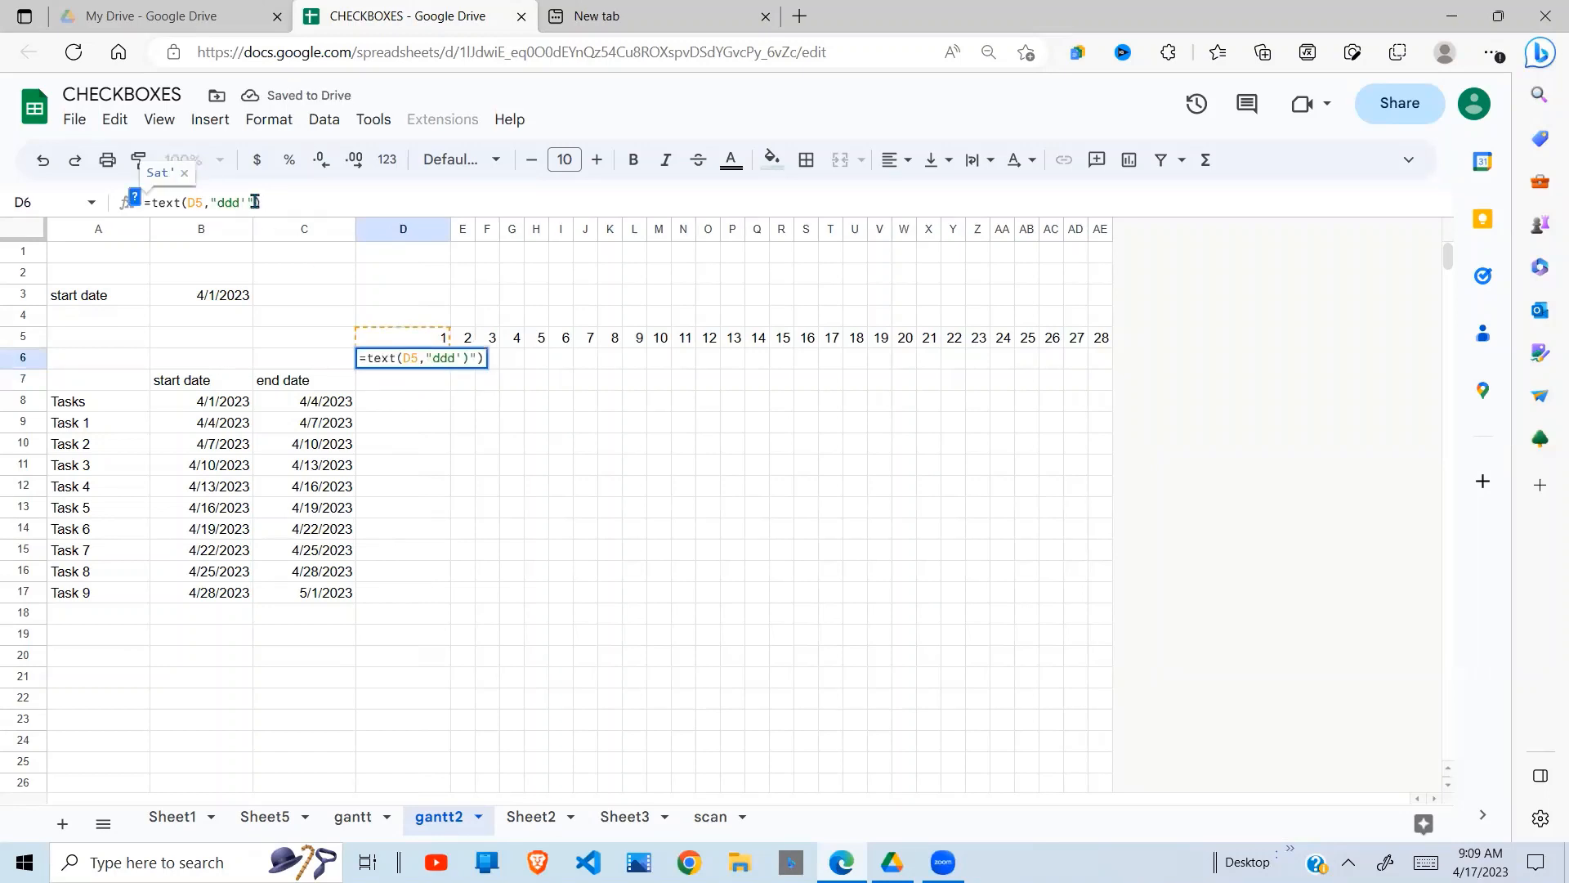
{"action": "key", "text": "BackSpace"}
{"action": "key", "text": "BackSpace"}
{"action": "key", "text": "Return"}
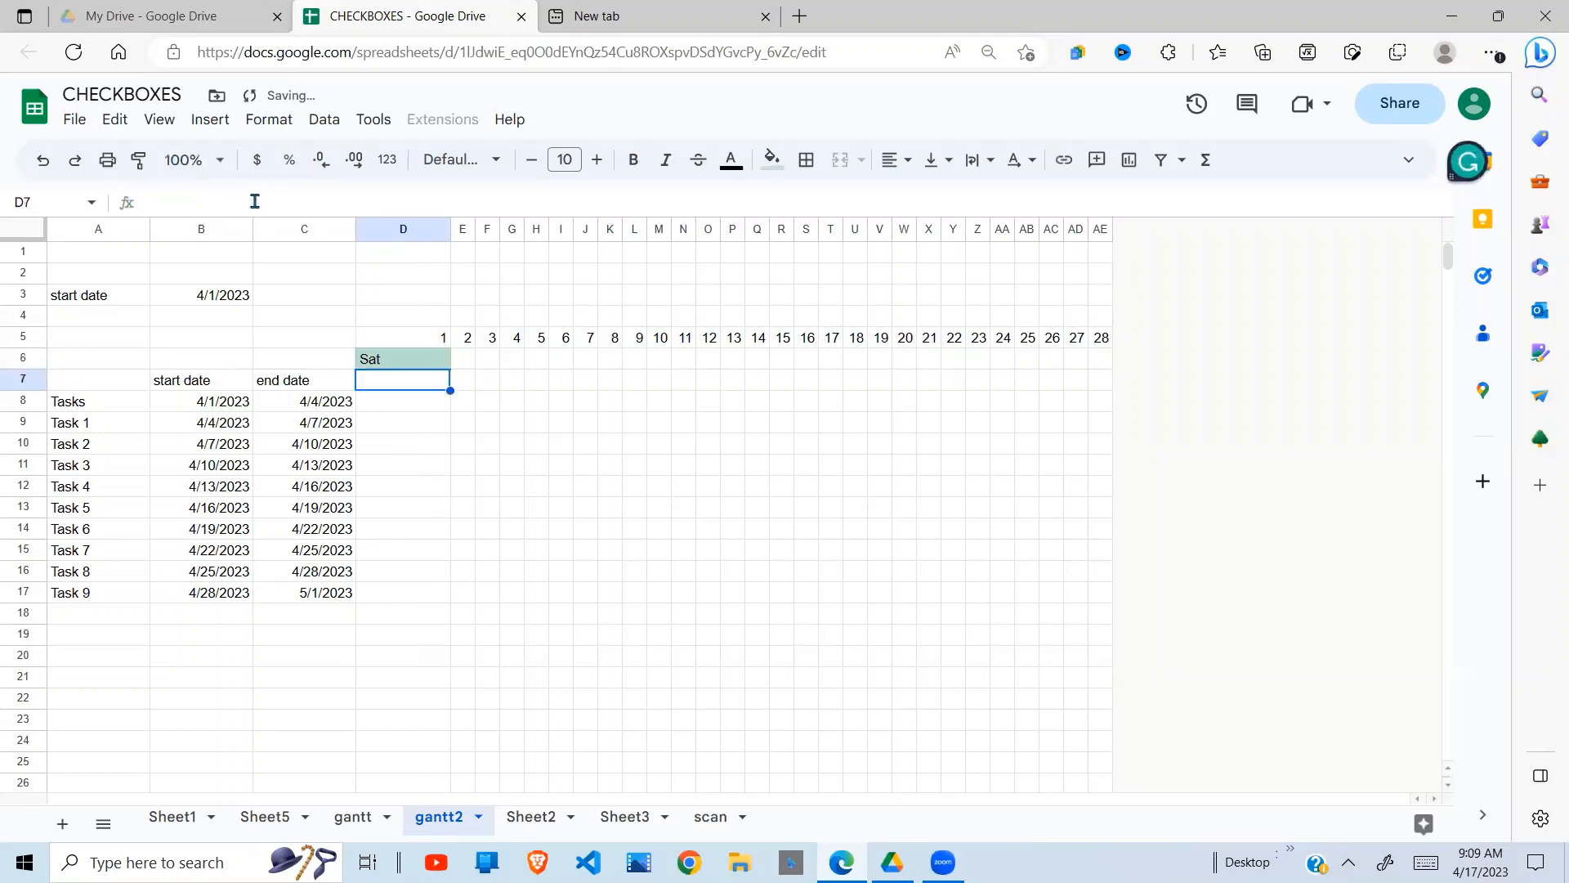
Wrap the weekday formula in D6 with LEFT to keep only the first letter: =left(text(D5,"ddd"),1).
{"action": "left_click", "coordinate": [391, 362]}
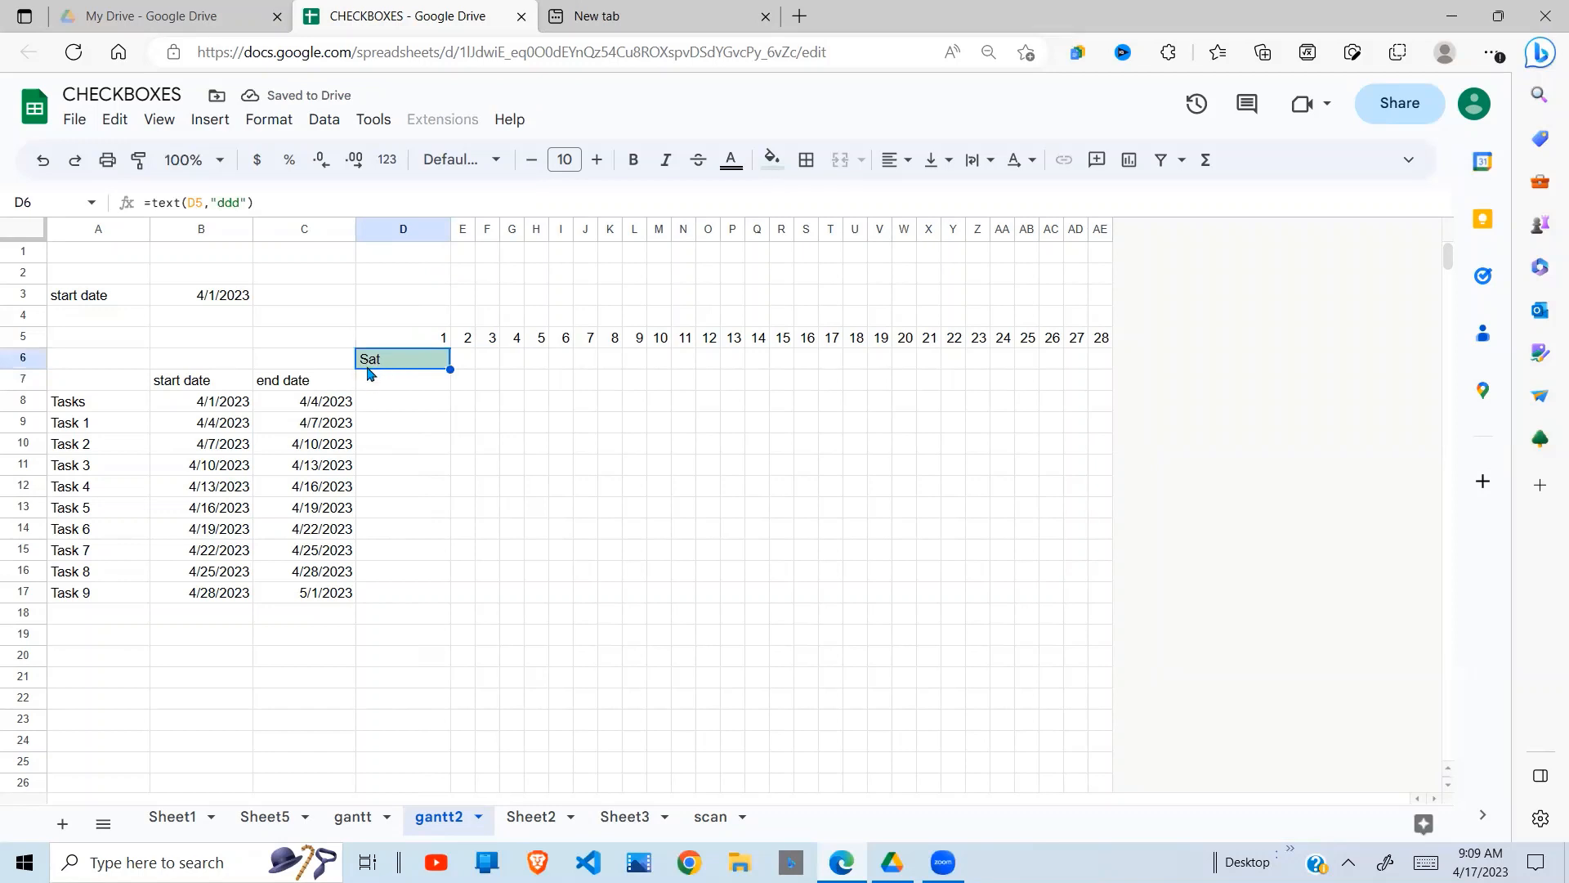
{"action": "left_click", "coordinate": [151, 207]}
{"action": "type", "text": "left"}
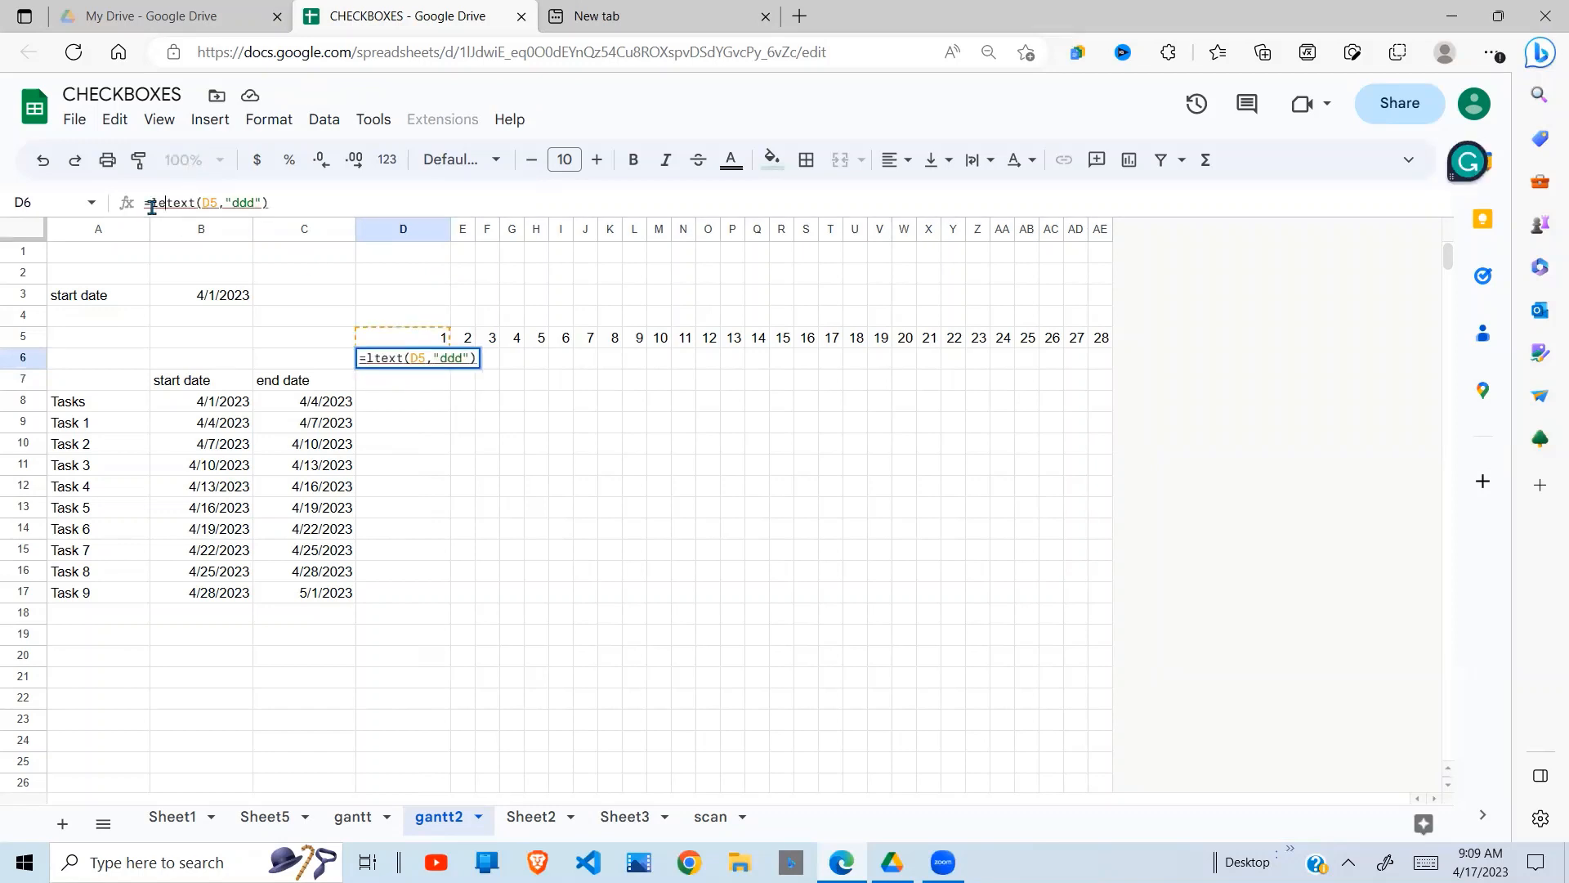
{"action": "type", "text": "("}
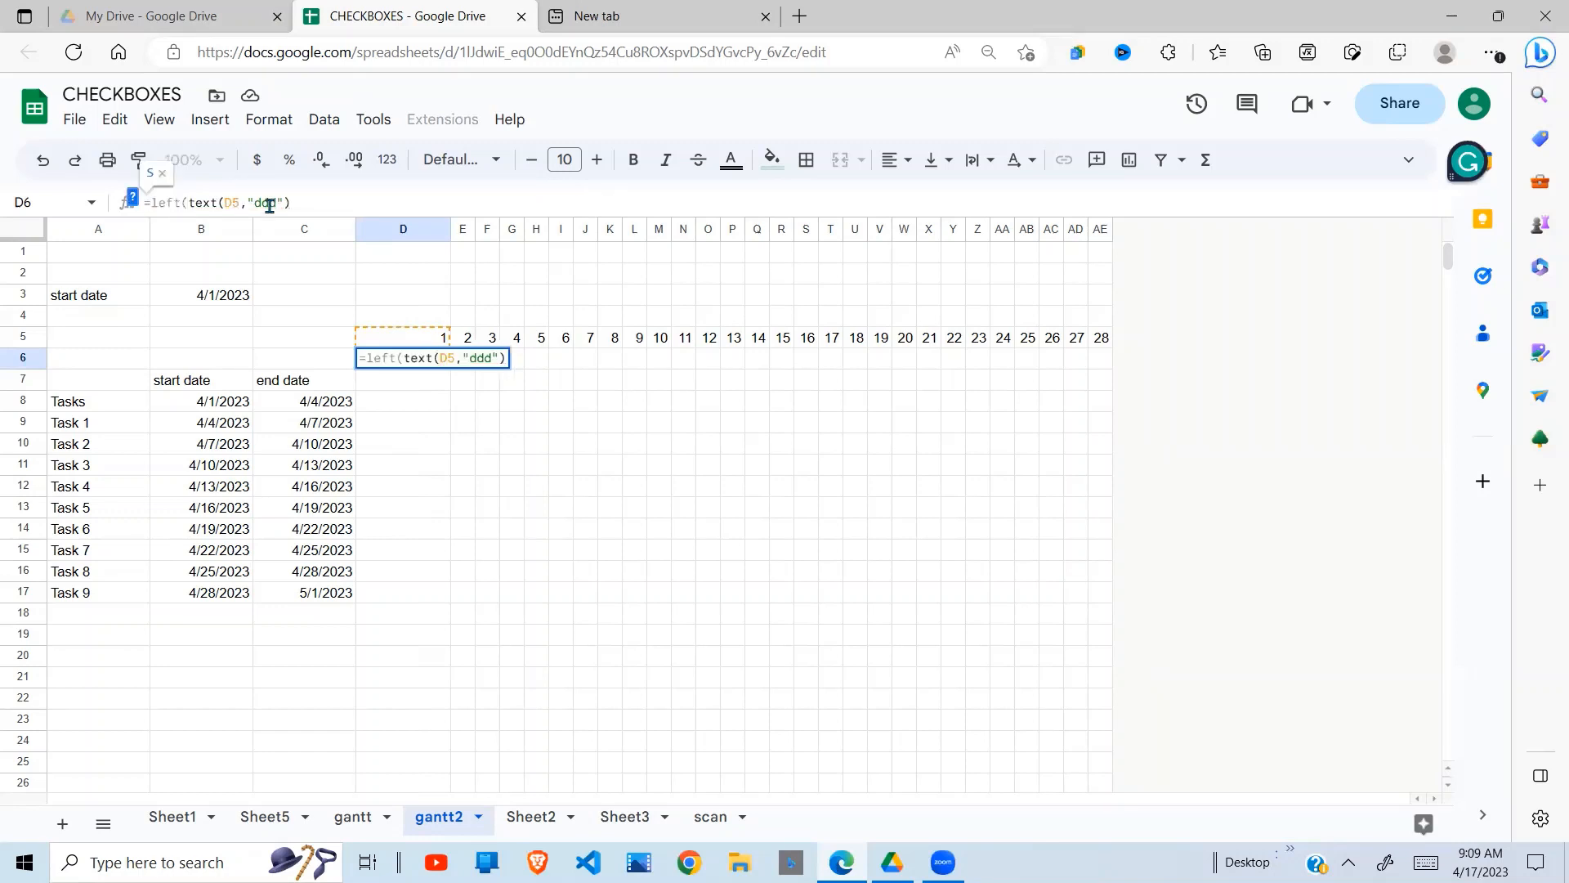
{"action": "left_click", "coordinate": [299, 202]}
{"action": "type", "text": ",1)"}
{"action": "key", "text": "Return"}
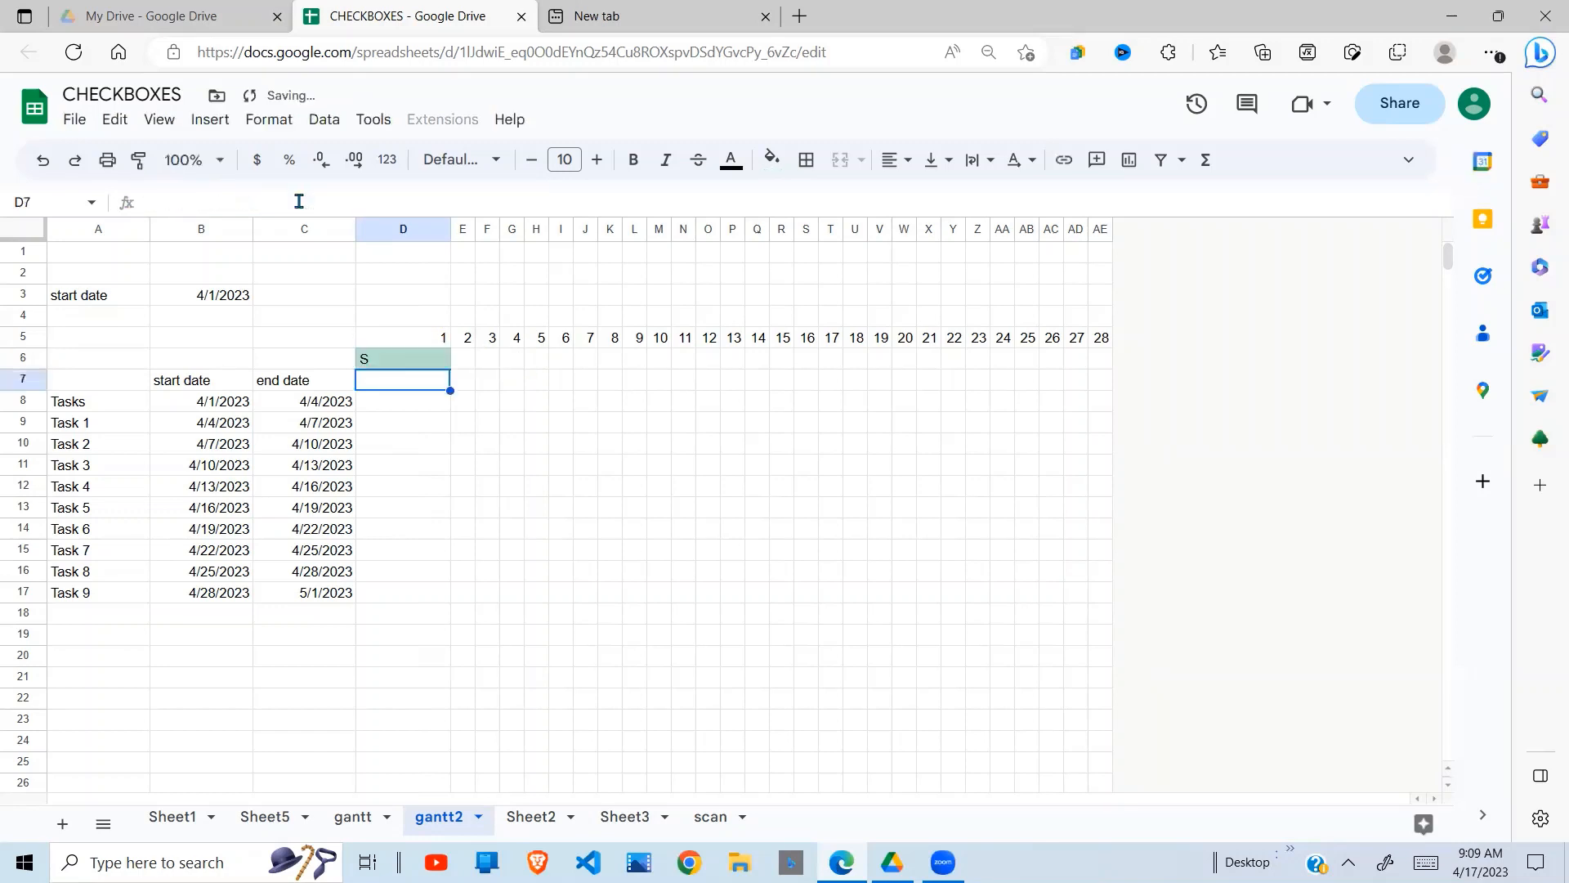
Fill the weekday-letter formula from D6 across row 6 through column AE.
{"action": "left_click", "coordinate": [428, 363]}
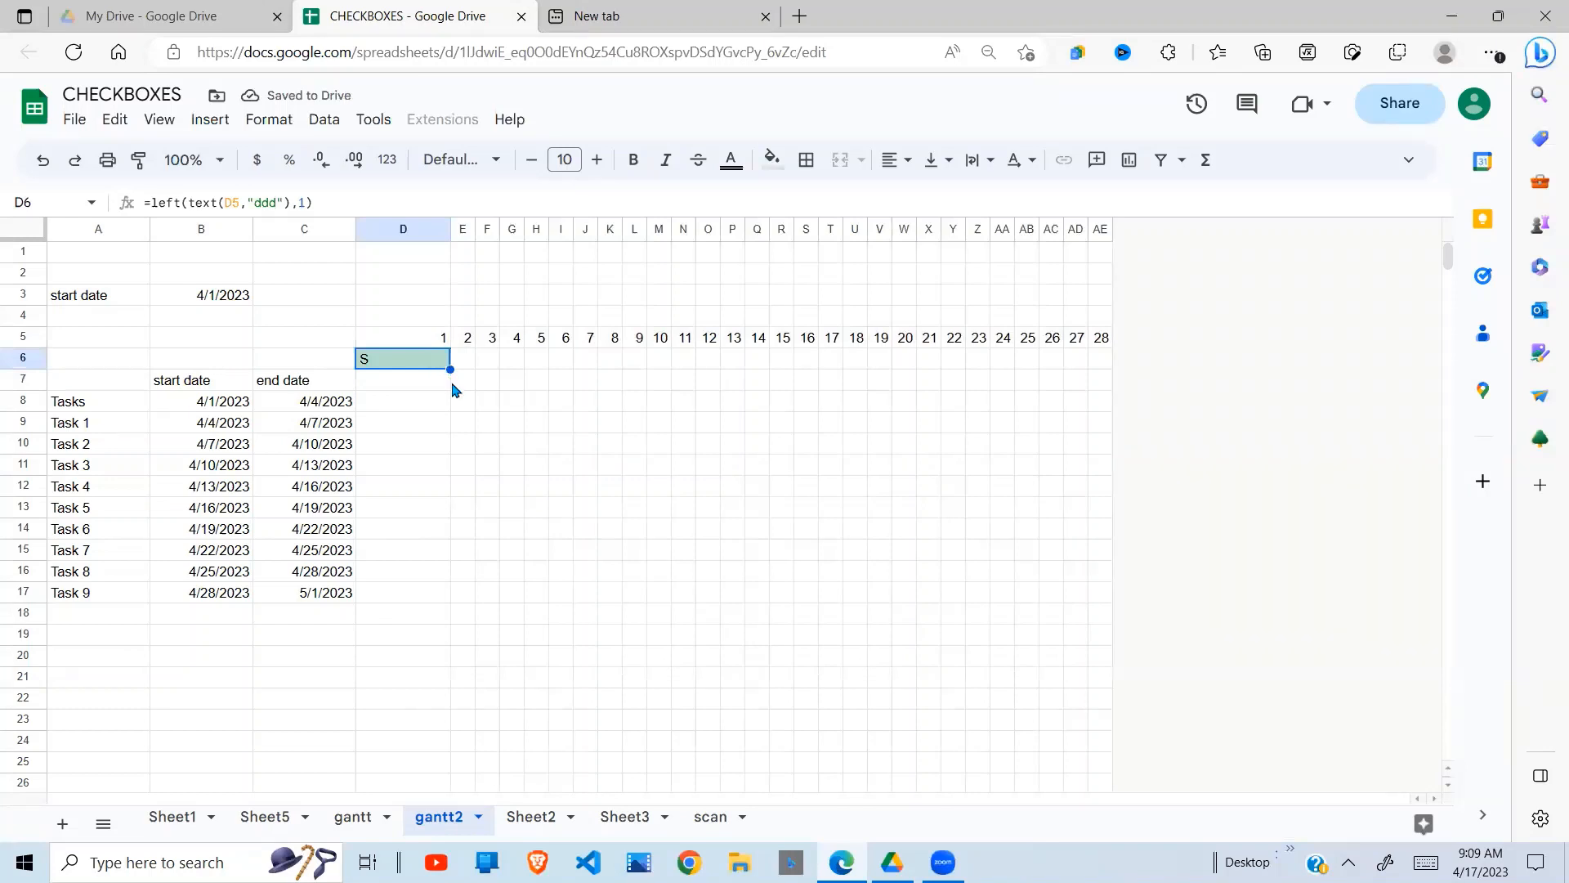
{"action": "key", "text": "shift+Right"}
{"action": "key", "text": "shift+Right"}
{"action": "key", "text": "shift+Right"}
{"action": "key", "text": "shift+Right"}
{"action": "key", "text": "shift+Right"}
{"action": "key", "text": "shift+Right"}
{"action": "key", "text": "shift+Right"}
{"action": "key", "text": "shift+Right"}
{"action": "key", "text": "shift+Right"}
{"action": "key", "text": "shift+Right"}
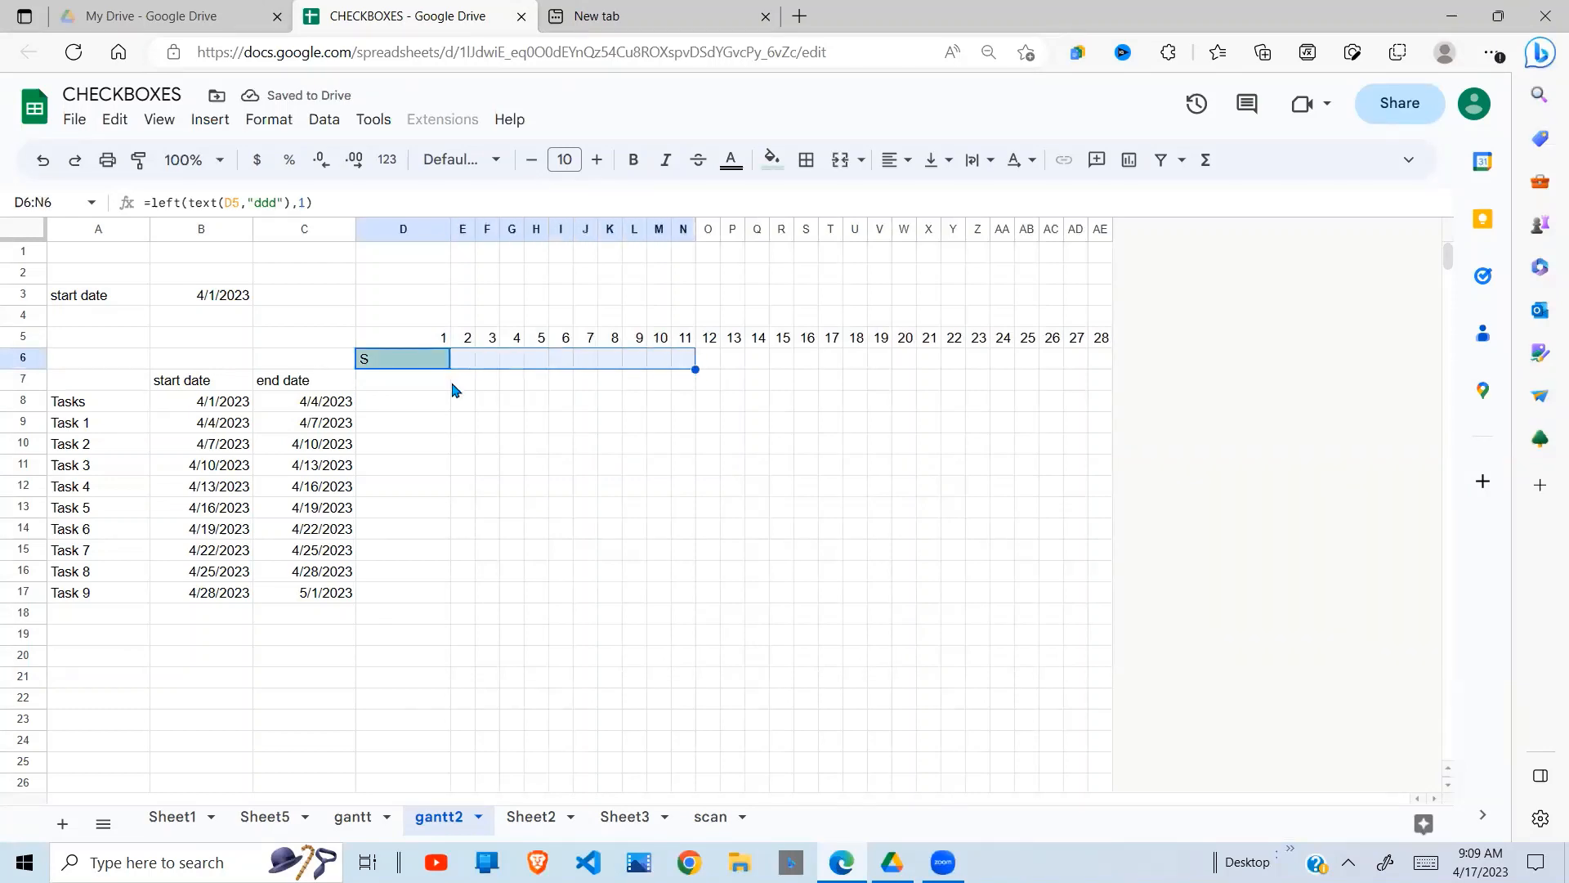
{"action": "key", "text": "shift+Right"}
{"action": "key", "text": "shift+Right"}
{"action": "key", "text": "shift+Right"}
{"action": "key", "text": "shift+Right"}
{"action": "key", "text": "shift+Right"}
{"action": "key", "text": "shift+Right"}
{"action": "key", "text": "shift+Right"}
{"action": "key", "text": "shift+Right"}
{"action": "key", "text": "shift+Right"}
{"action": "key", "text": "shift+Right"}
{"action": "key", "text": "shift+Right"}
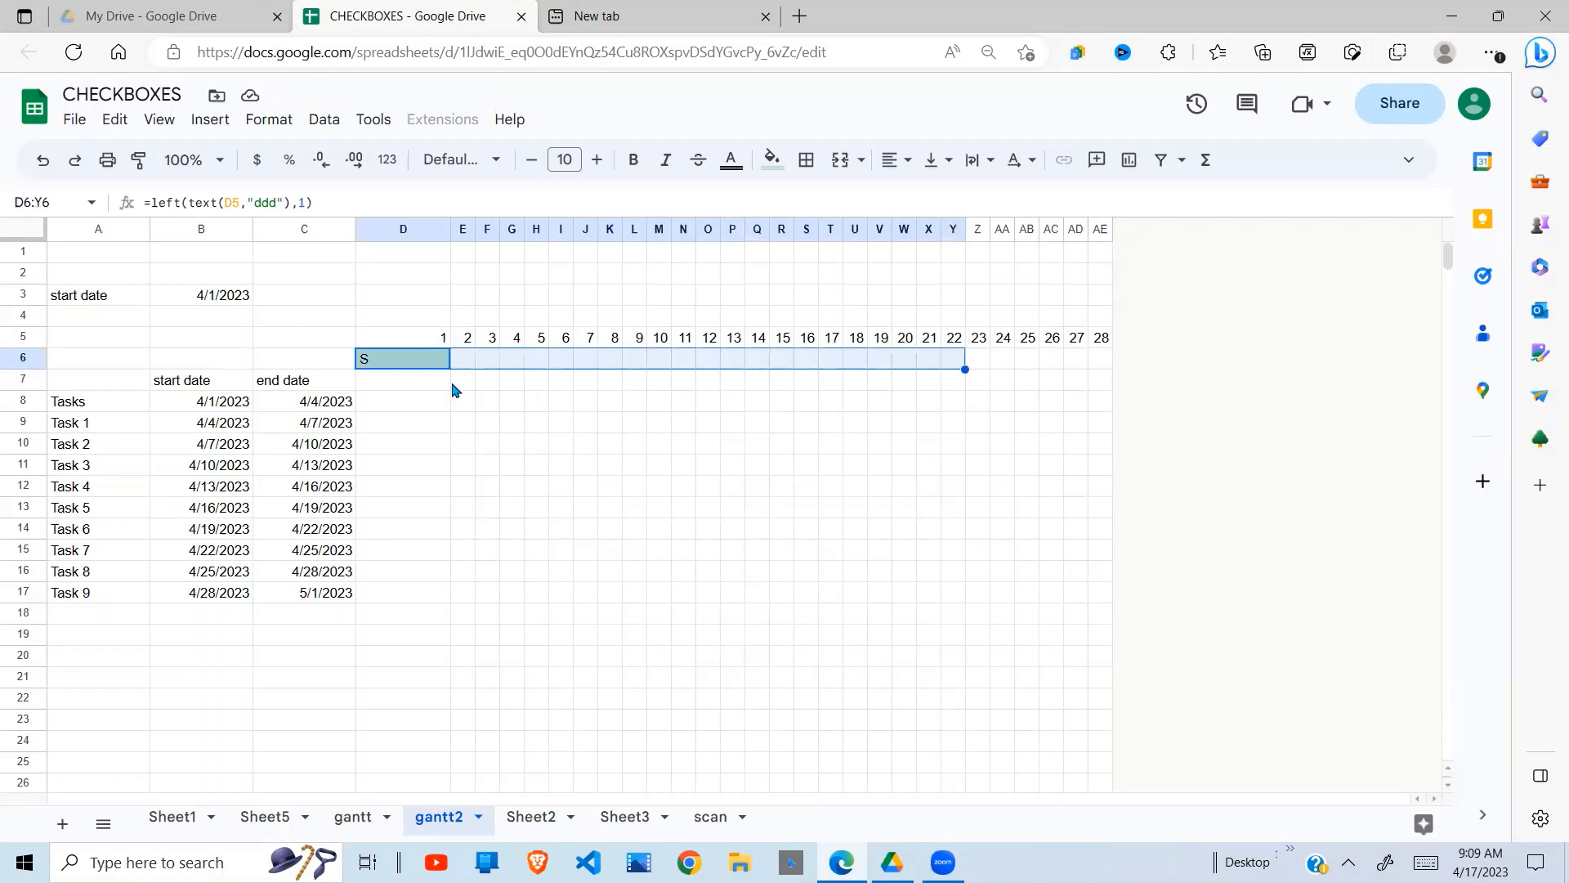
{"action": "key", "text": "shift+Right"}
{"action": "key", "text": "shift+Right"}
{"action": "key", "text": "shift+Right"}
{"action": "key", "text": "shift+Right"}
{"action": "key", "text": "shift+Right"}
{"action": "key", "text": "shift+Right"}
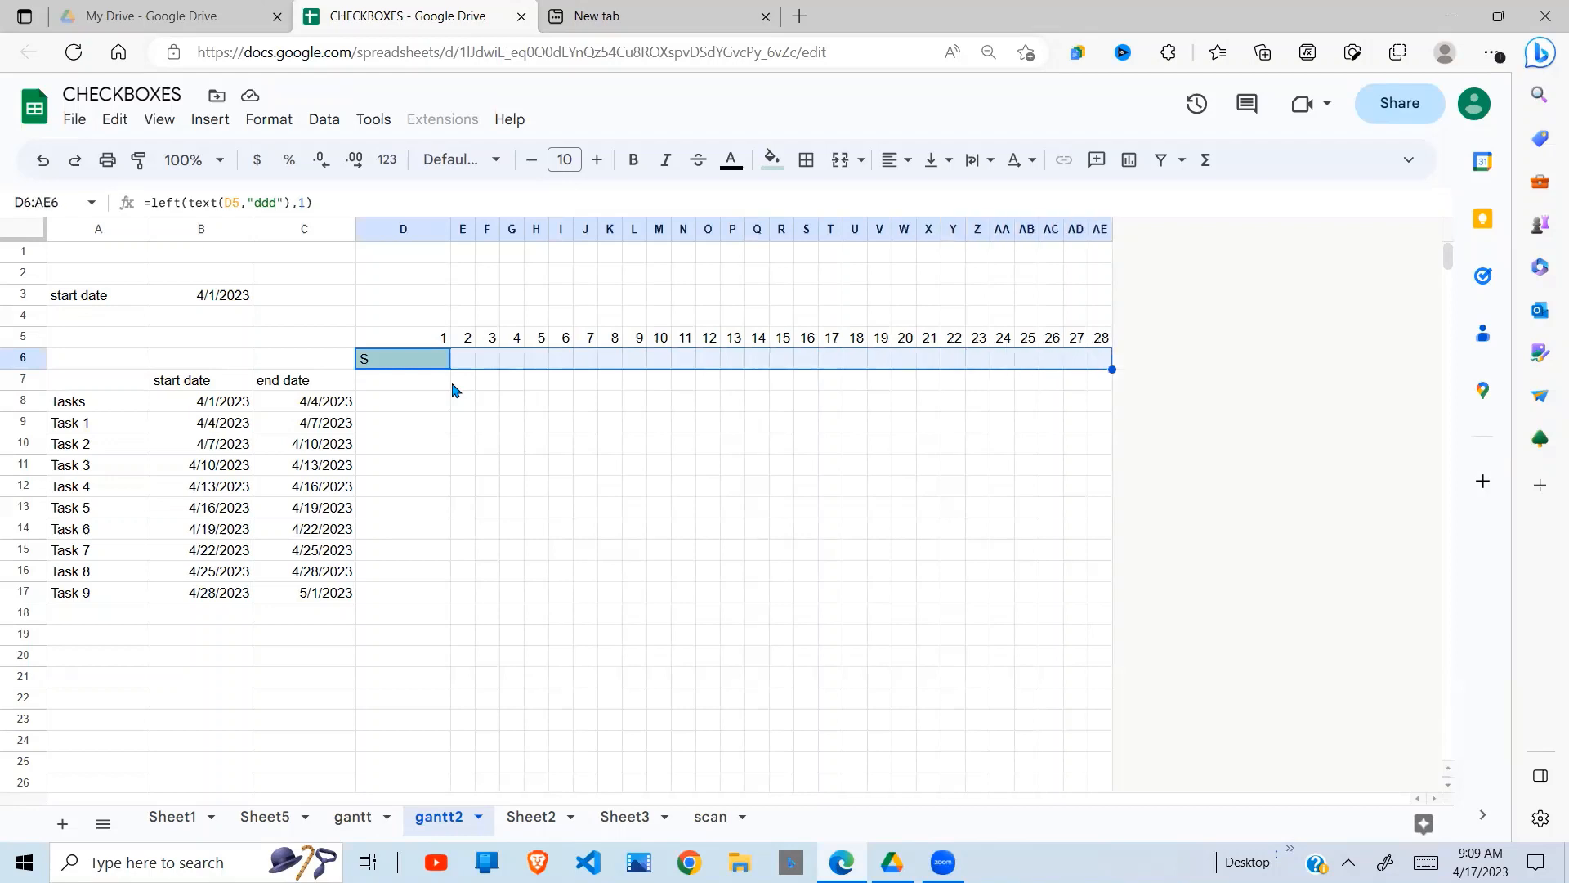
{"action": "key", "text": "ctrl+r"}
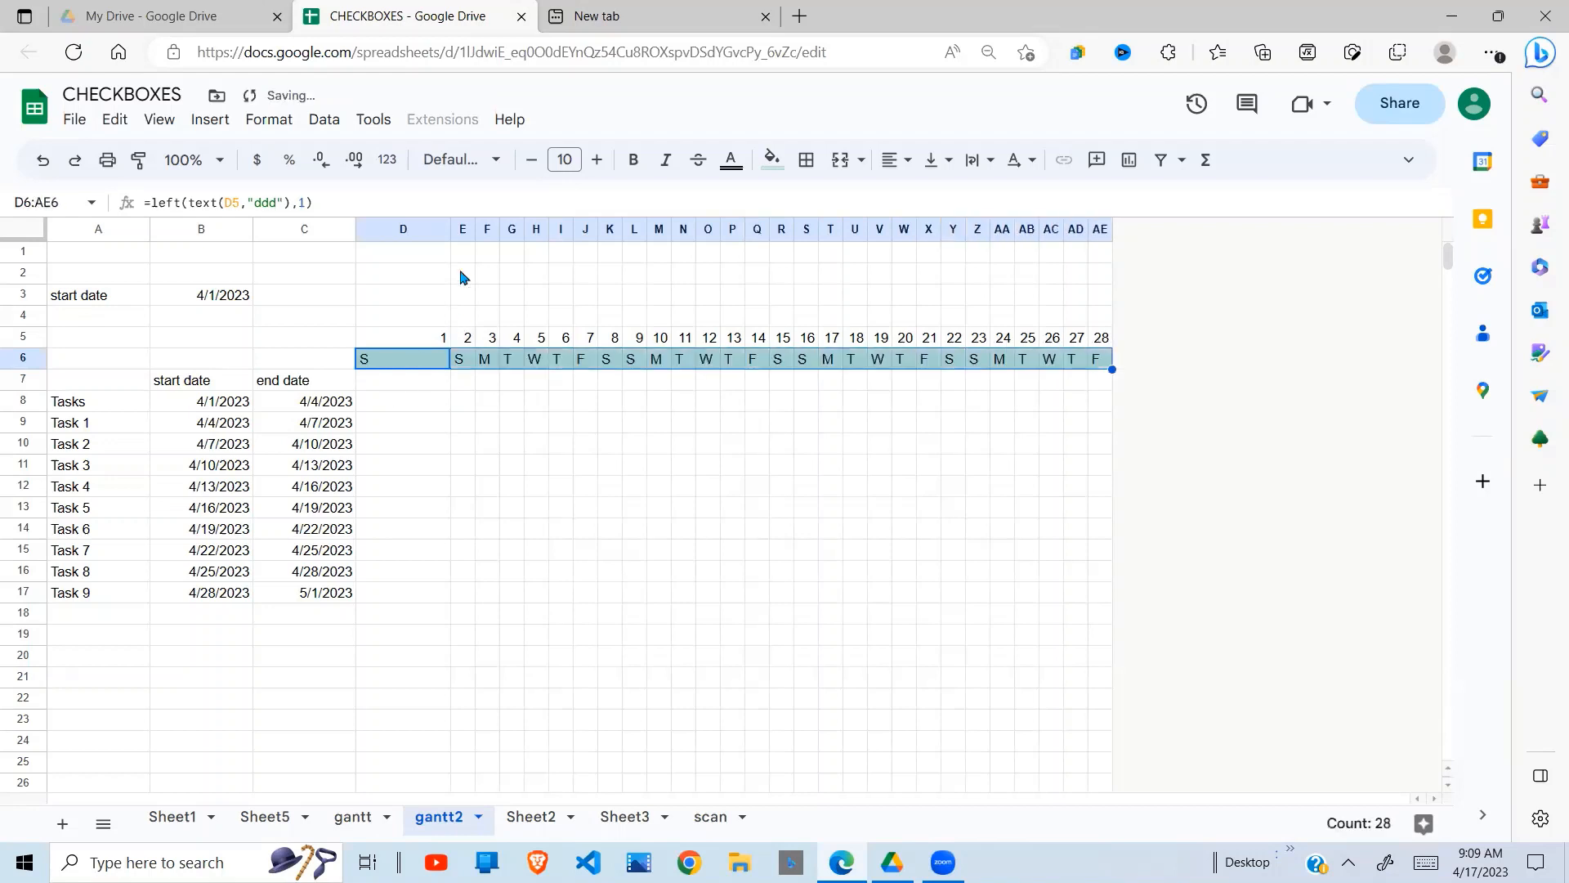
Narrow column D to about the same width as the other timeline columns.
{"action": "left_click_drag", "start_coordinate": [450, 228], "coordinate": [384, 228]}
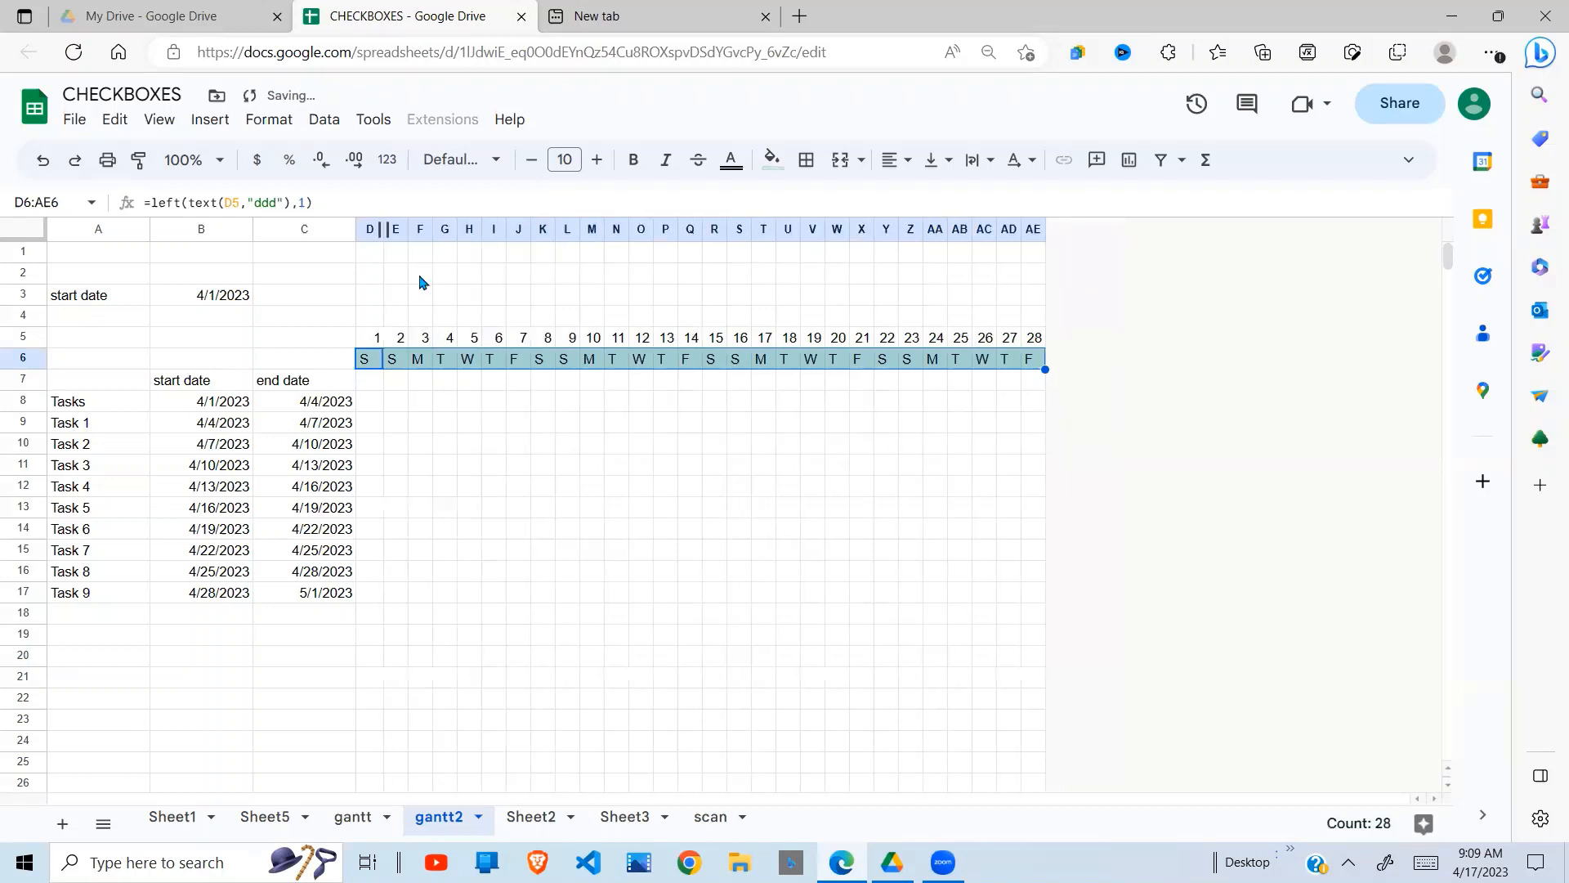
{"action": "left_click", "coordinate": [641, 400]}
{"action": "left_click", "coordinate": [575, 429]}
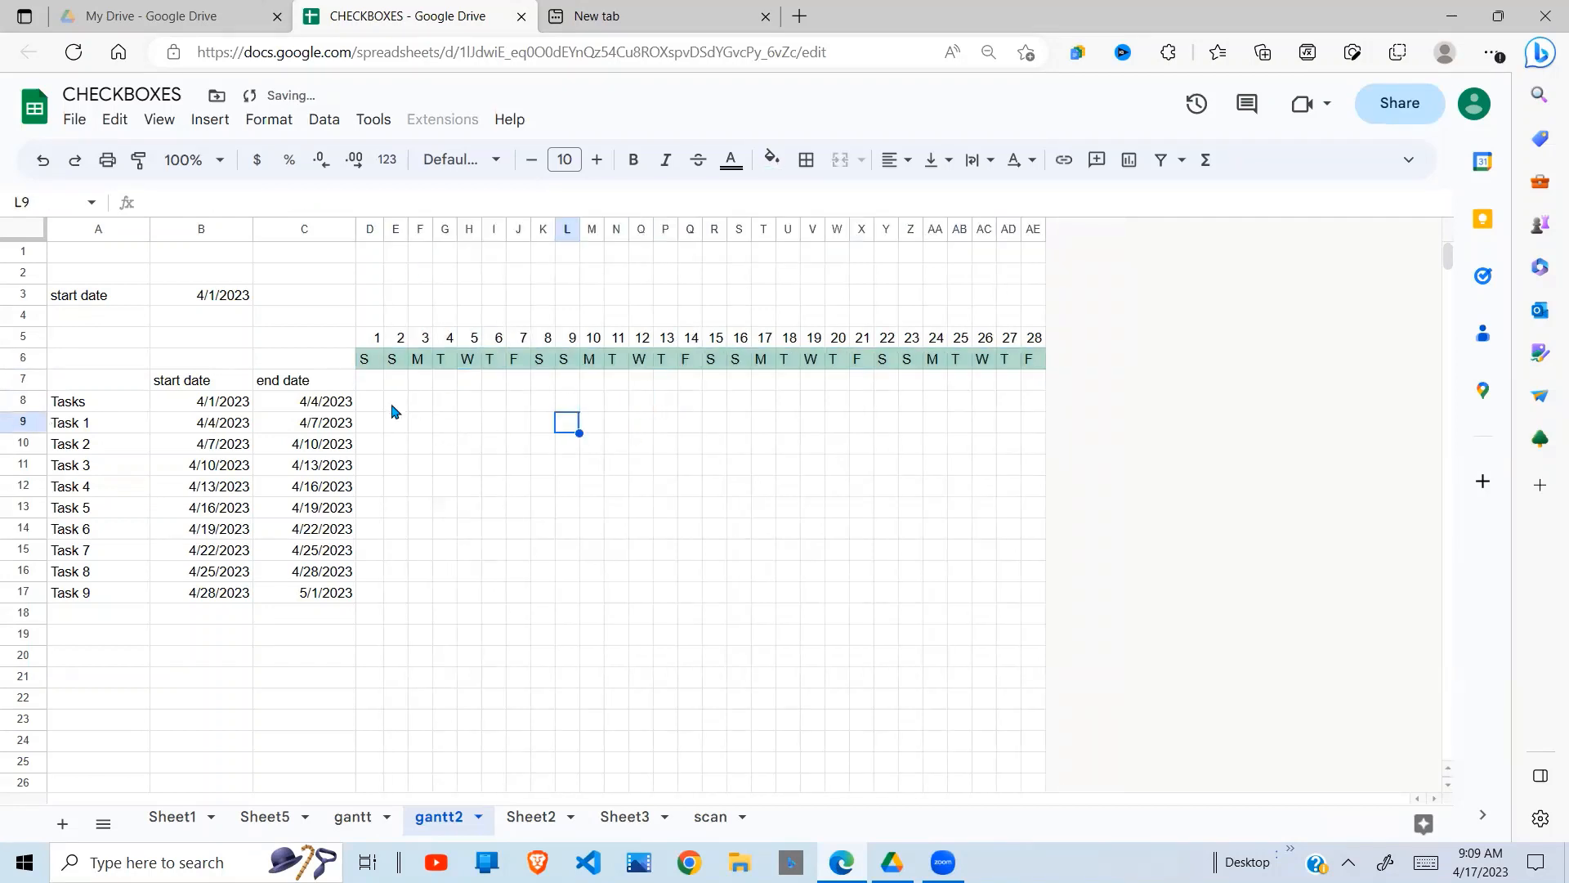
{"action": "left_click", "coordinate": [395, 402]}
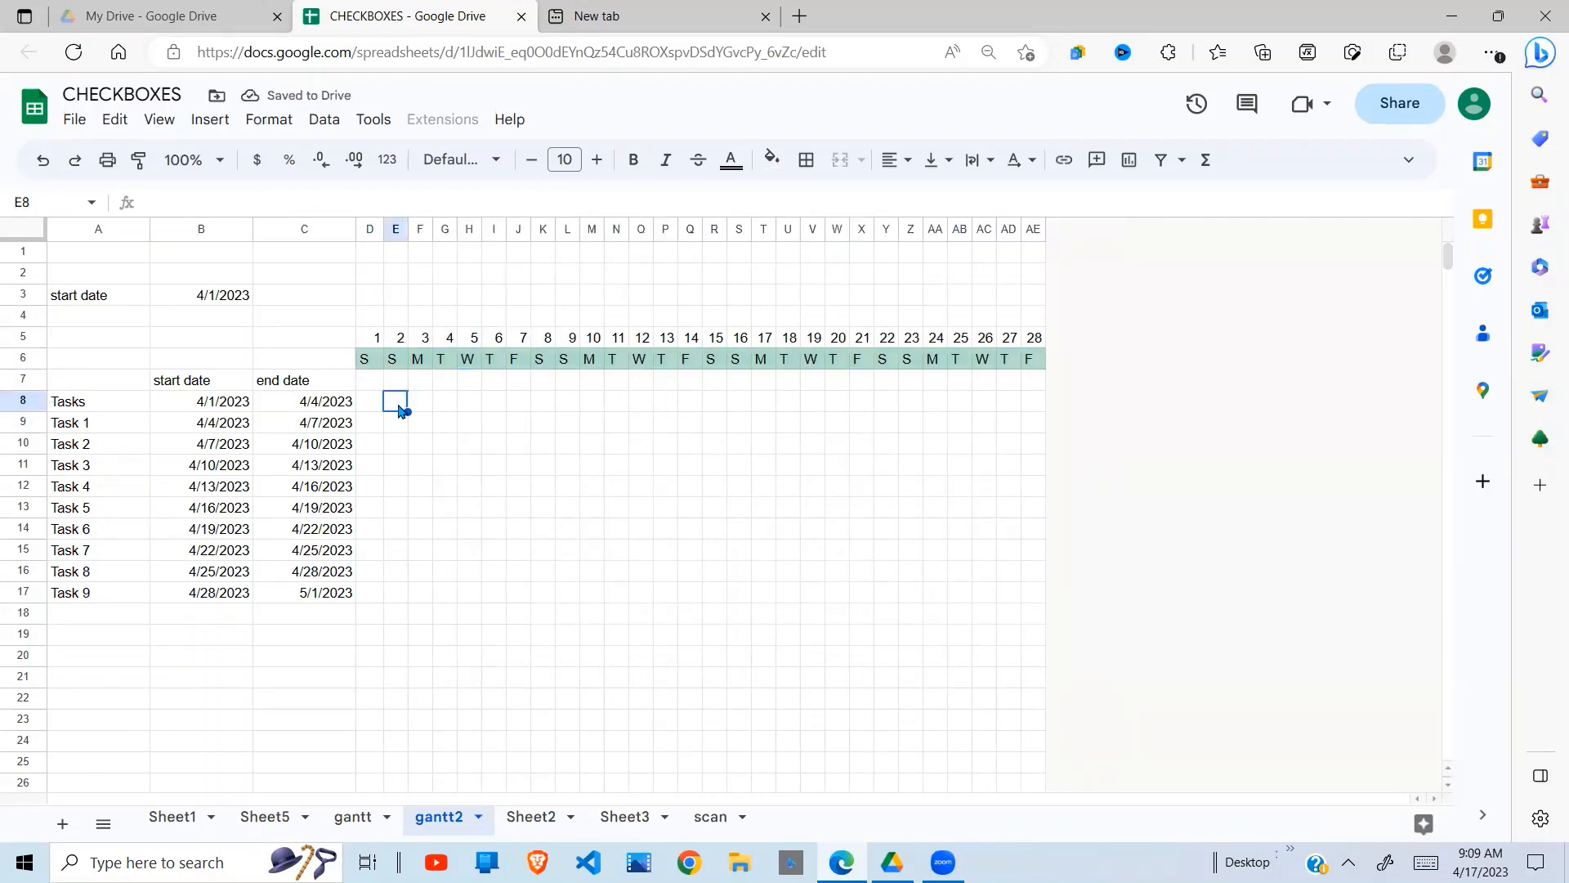
{"action": "left_click", "coordinate": [369, 362]}
Change the project start date in cell B3 to 4/6/2023 to test the timeline's dates and weekdays.
{"action": "left_click", "coordinate": [219, 301]}
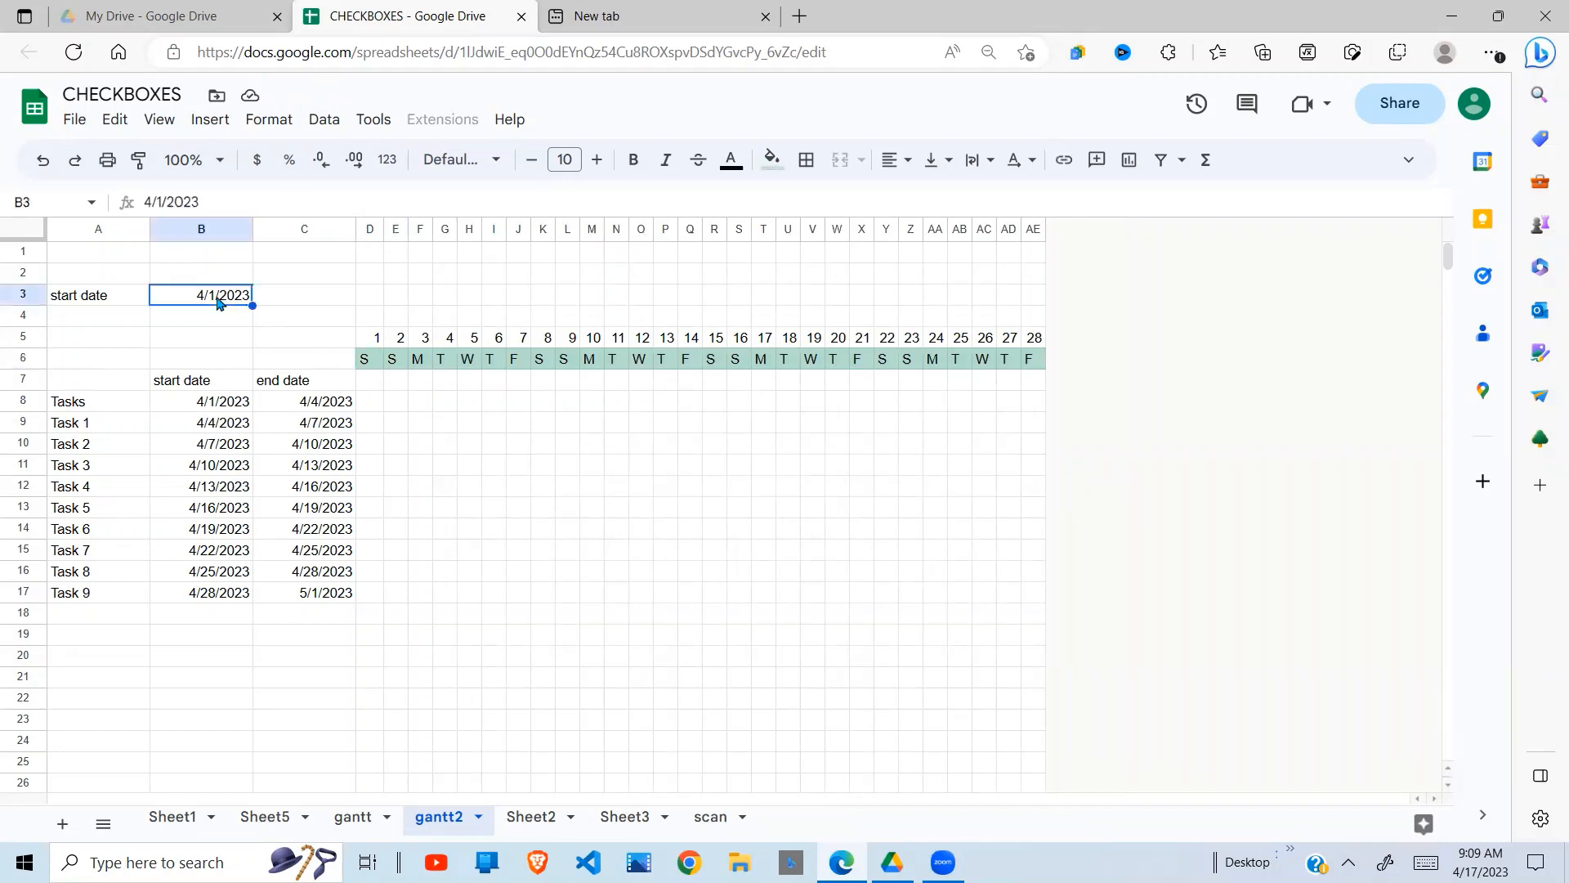
{"action": "left_click", "coordinate": [378, 342]}
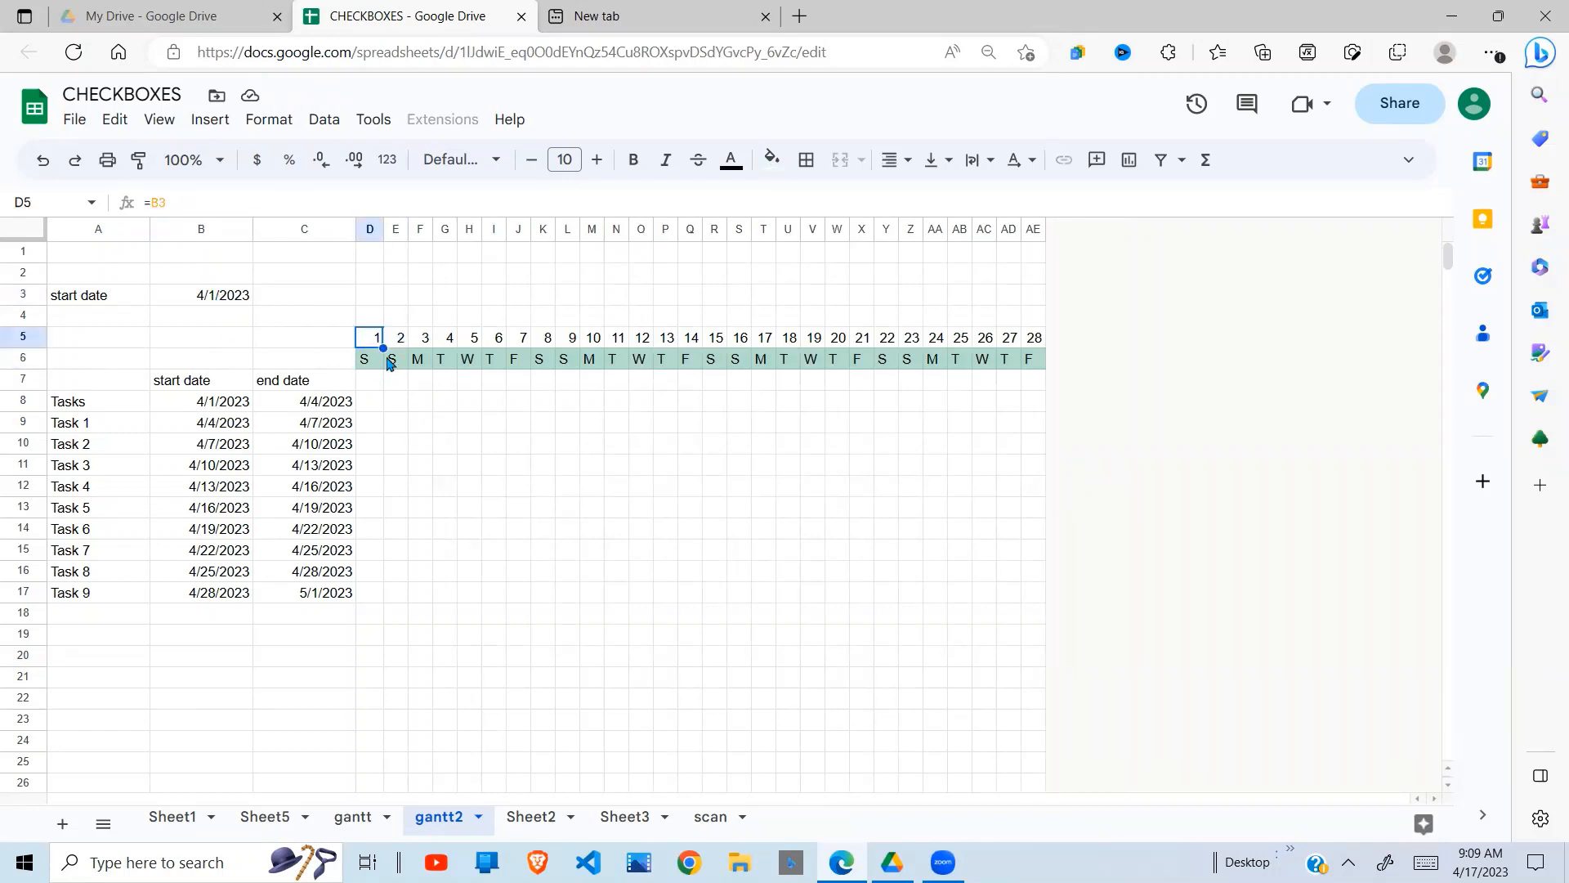
{"action": "left_click", "coordinate": [223, 303]}
{"action": "left_click", "coordinate": [165, 202]}
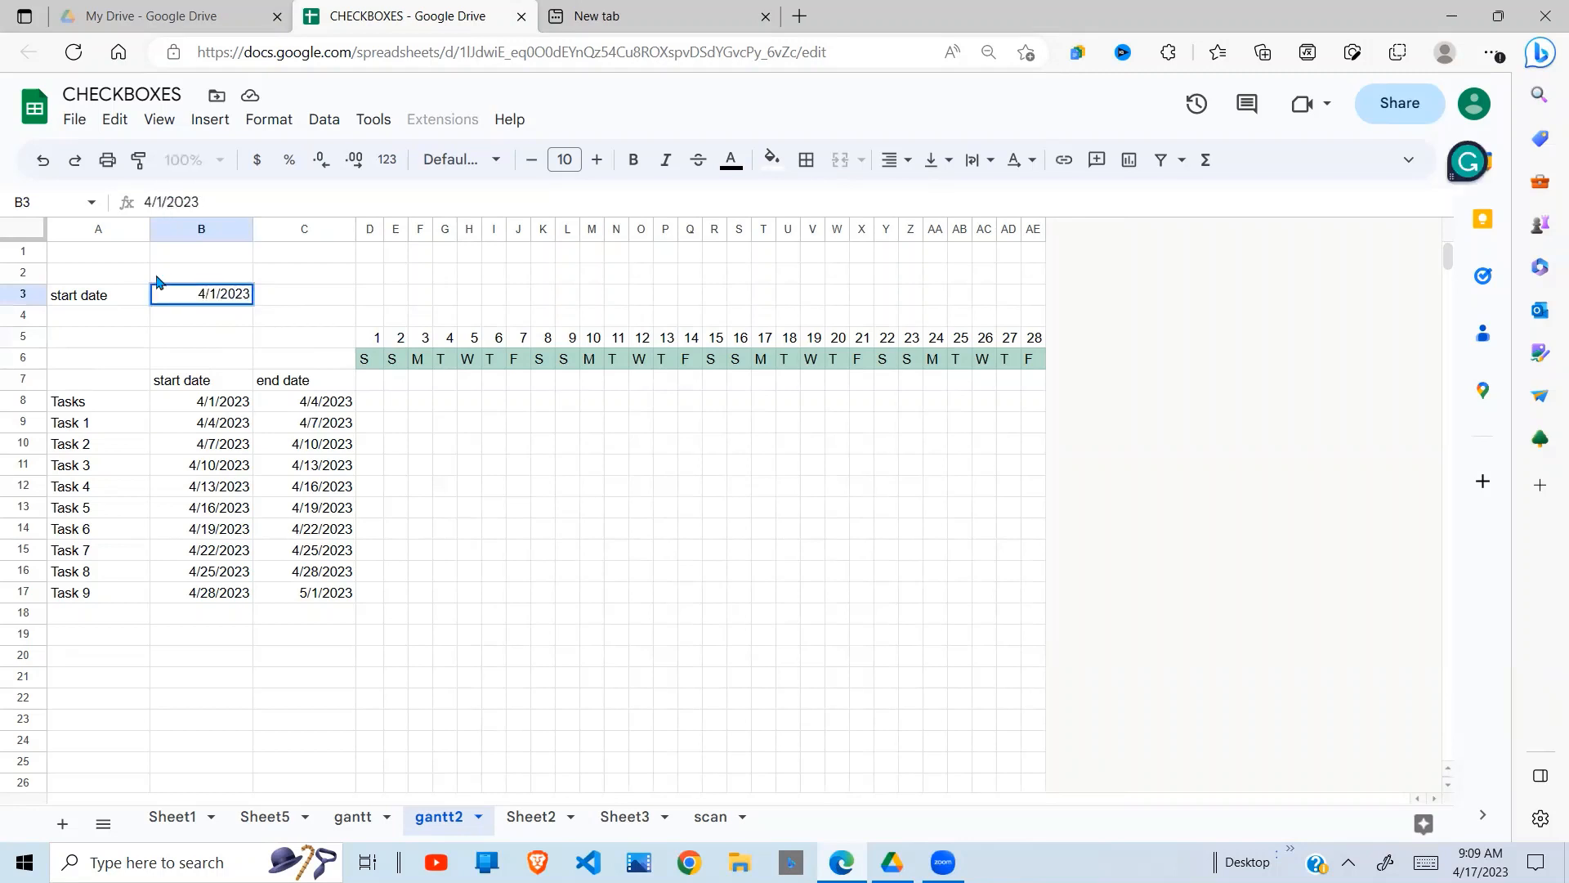
{"action": "key", "text": "BackSpace"}
{"action": "type", "text": "6"}
{"action": "key", "text": "Return"}
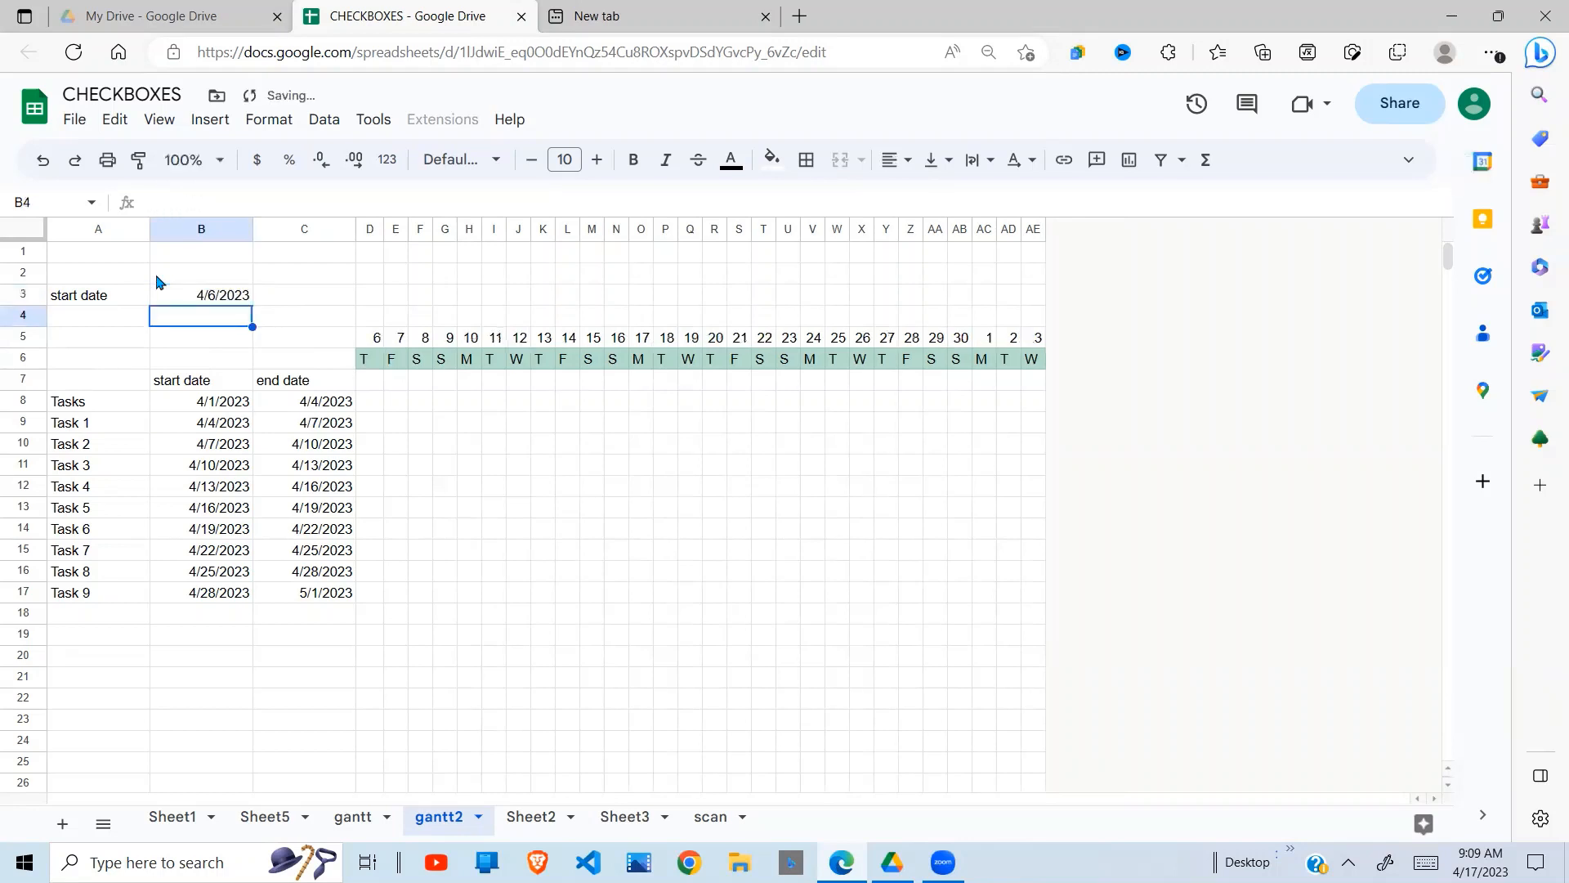
Set the project start date in cell B3 back to 4/1/2023.
{"action": "left_click_drag", "start_coordinate": [380, 346], "coordinate": [813, 317]}
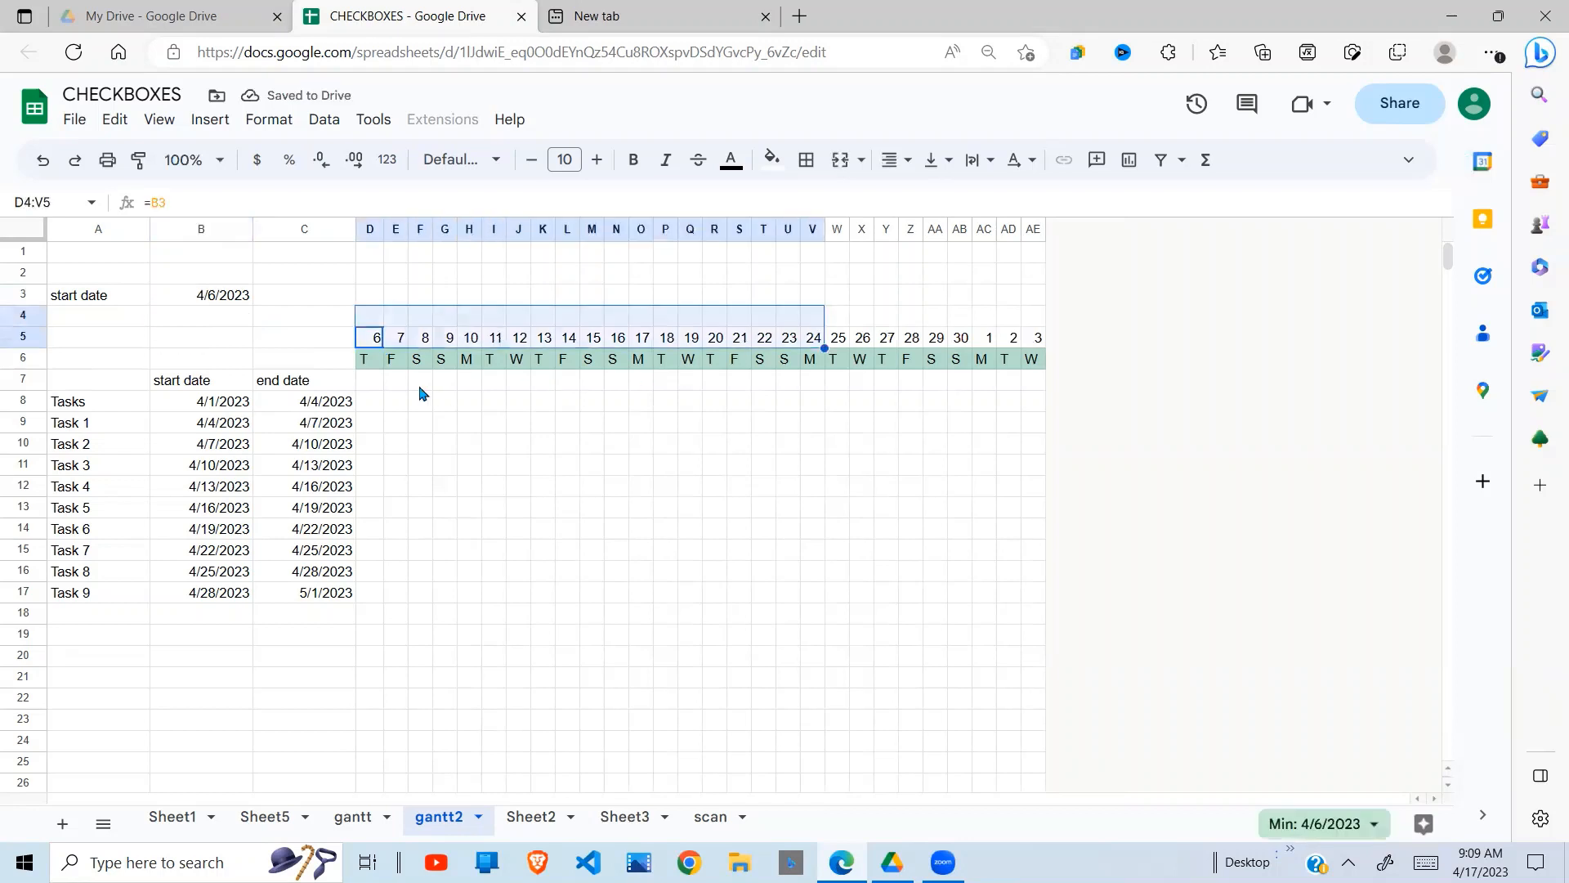
{"action": "left_click", "coordinate": [380, 360]}
{"action": "left_click", "coordinate": [235, 298]}
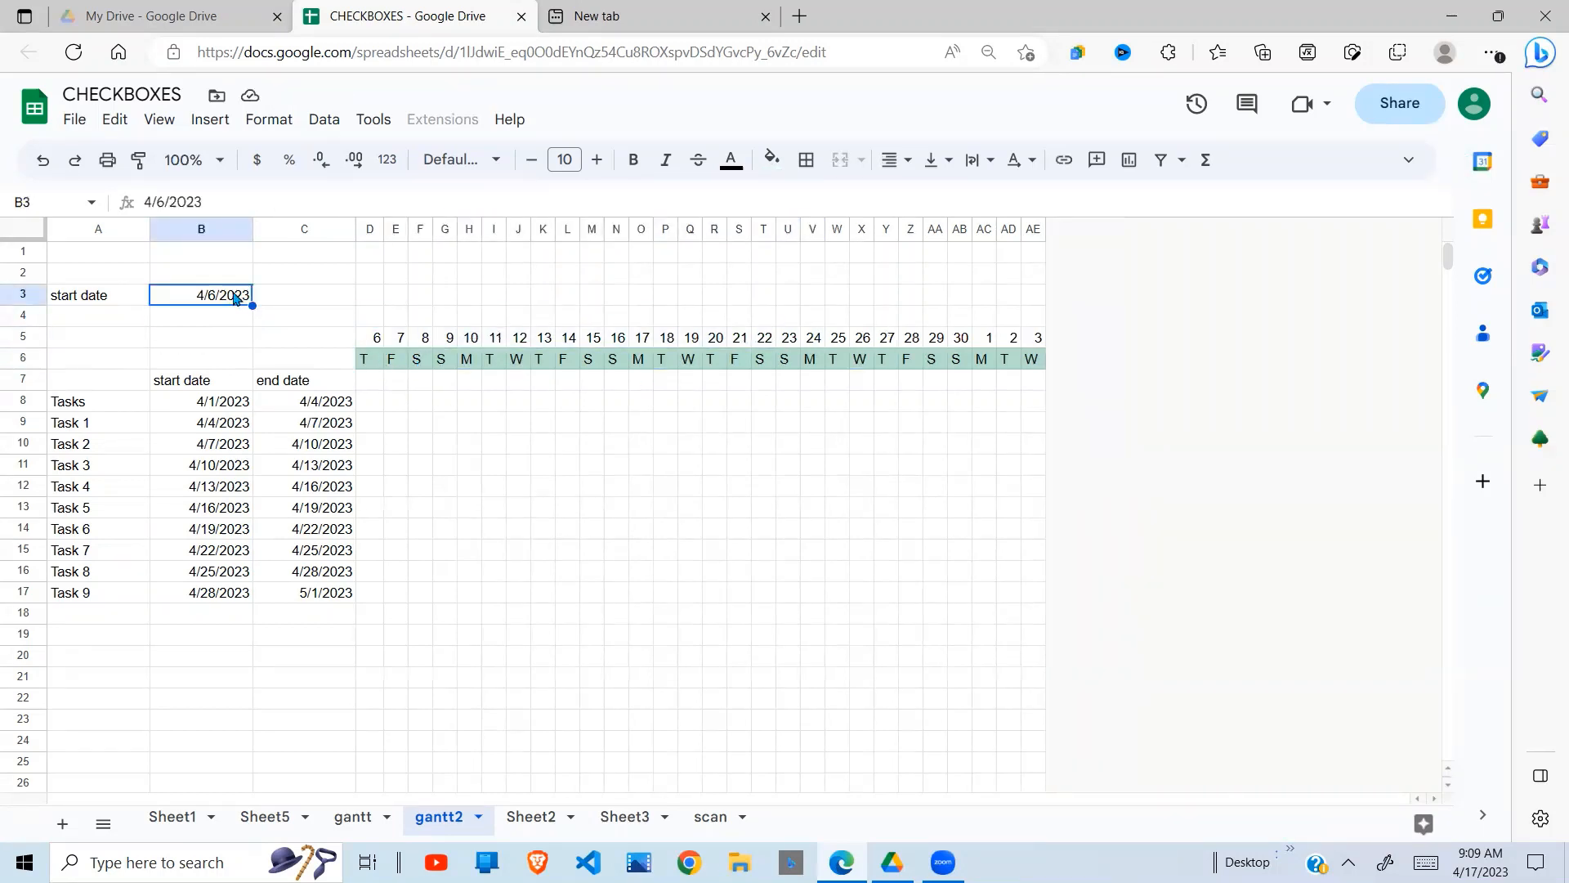
{"action": "left_click", "coordinate": [164, 204]}
{"action": "key", "text": "BackSpace"}
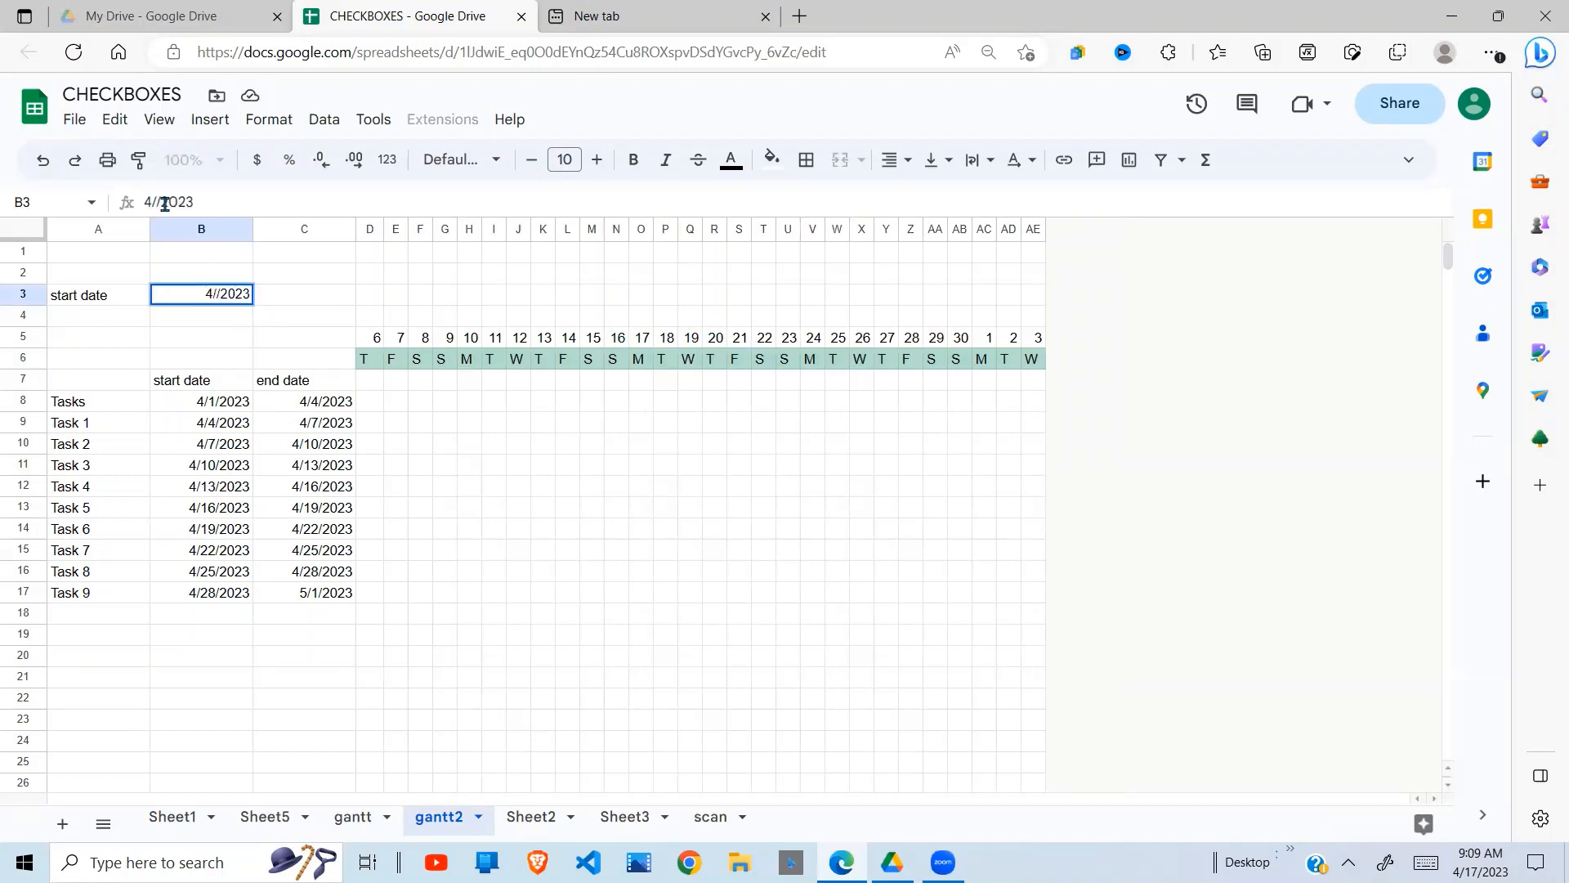
{"action": "type", "text": "1"}
{"action": "key", "text": "Return"}
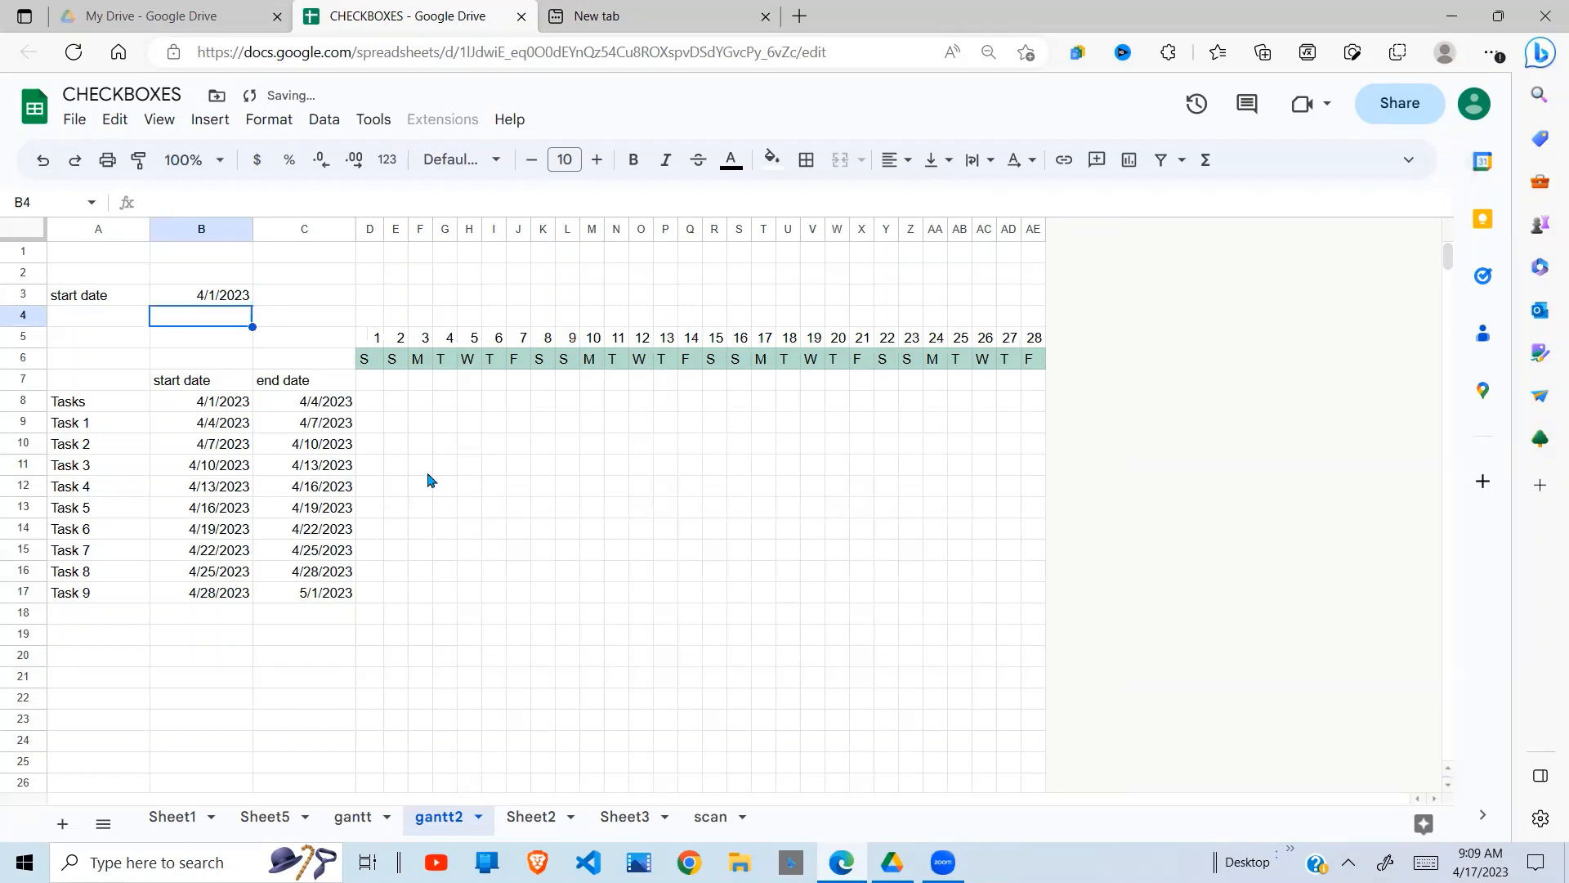
Hide the gridlines on the gantt2 sheet.
{"action": "left_click", "coordinate": [516, 359]}
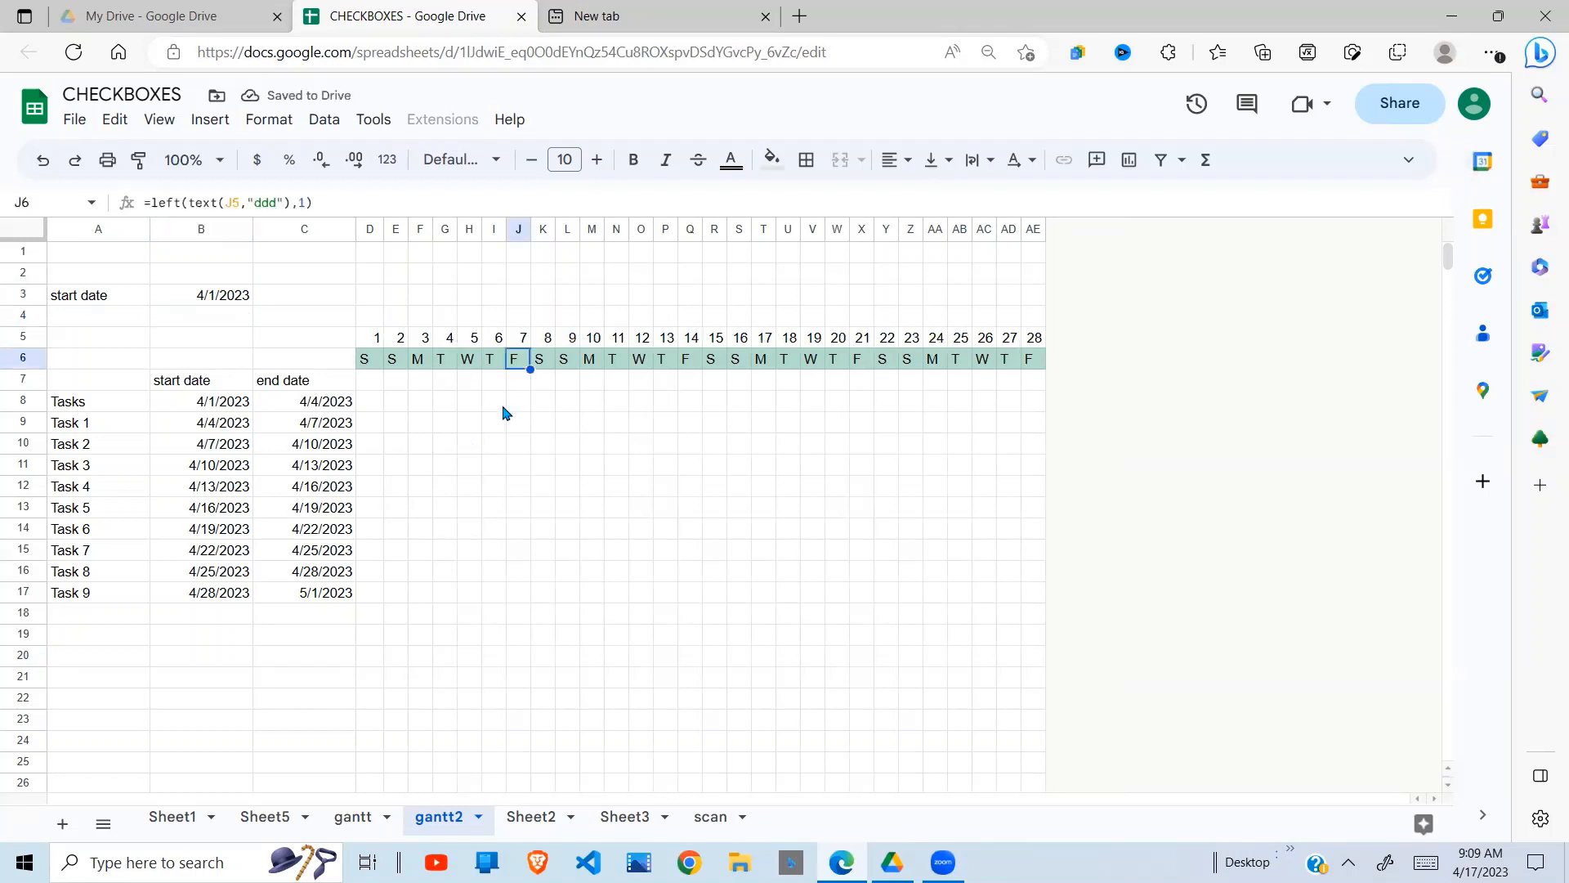
{"action": "left_click", "coordinate": [422, 422]}
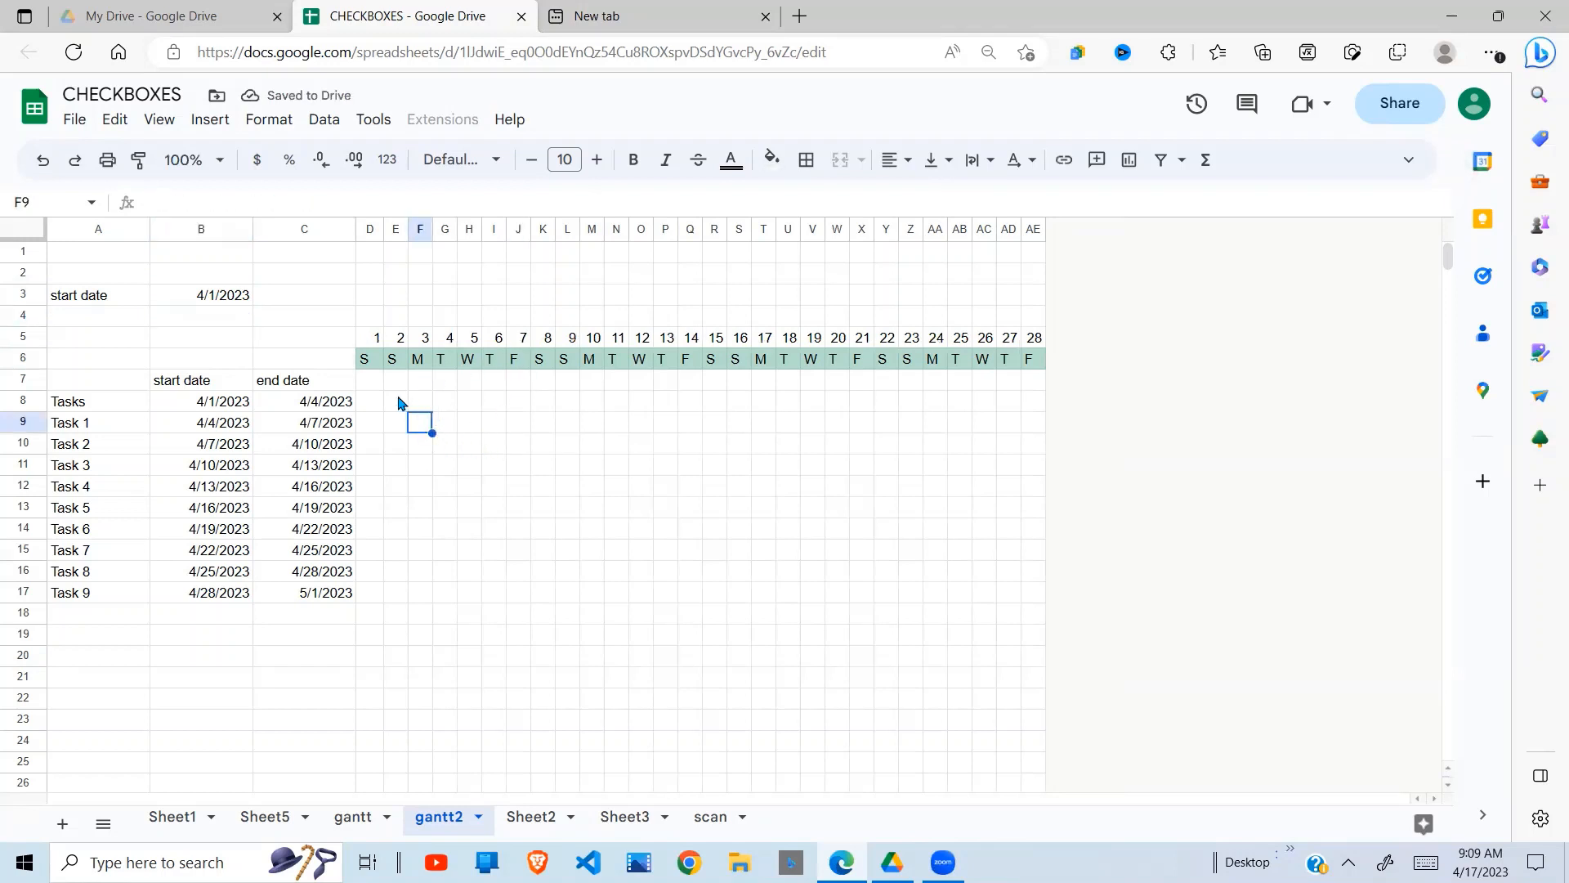
{"action": "left_click", "coordinate": [159, 119]}
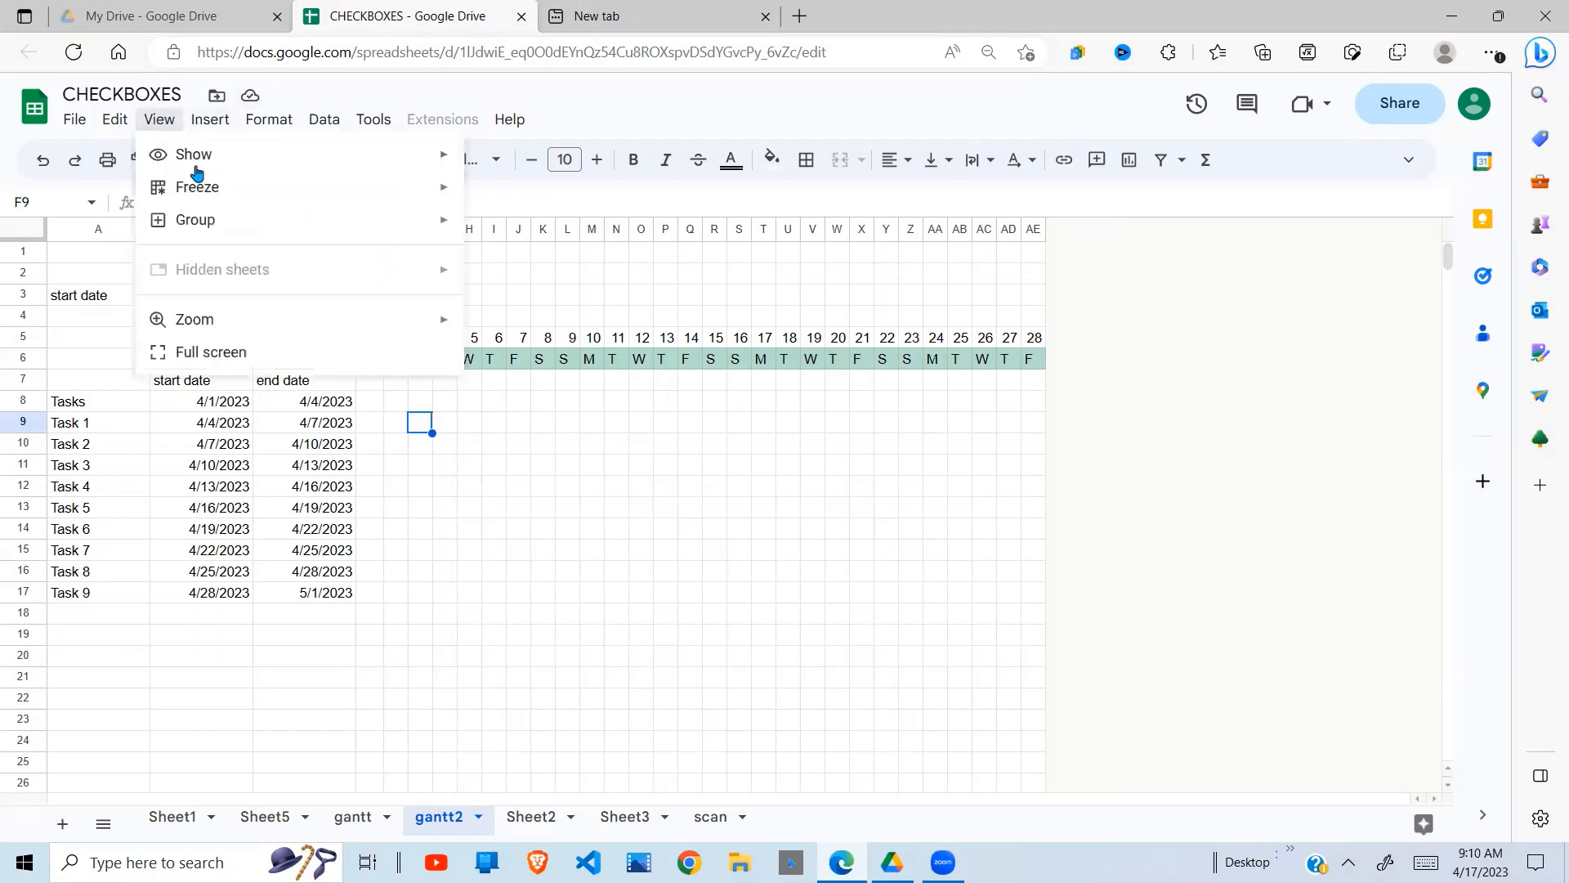
{"action": "mouse_move", "coordinate": [210, 161]}
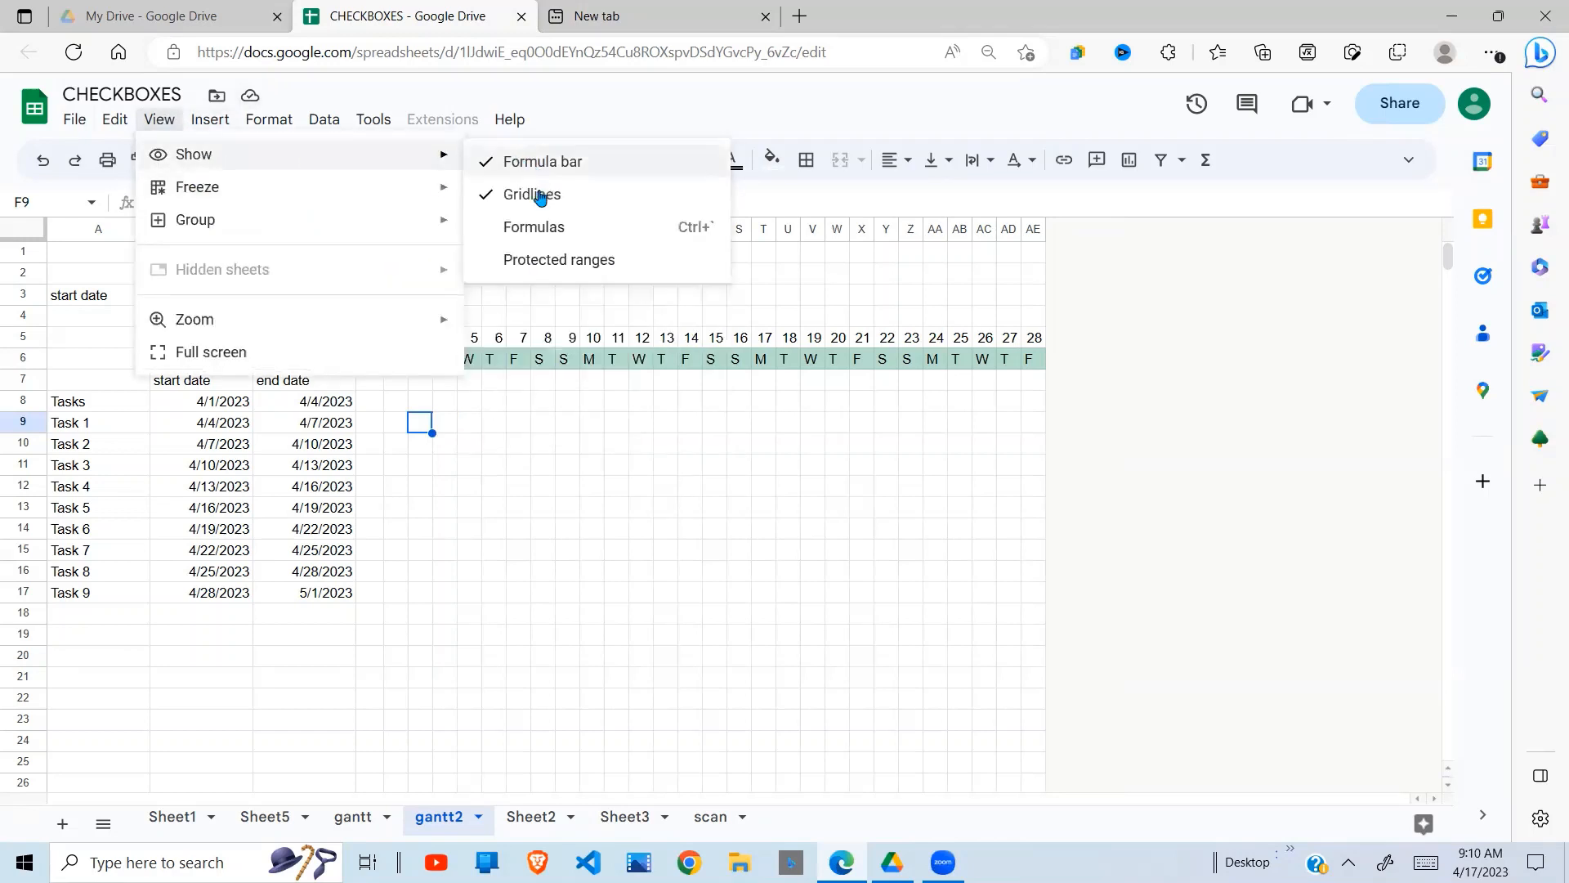
{"action": "left_click", "coordinate": [532, 194]}
{"action": "left_click", "coordinate": [455, 445]}
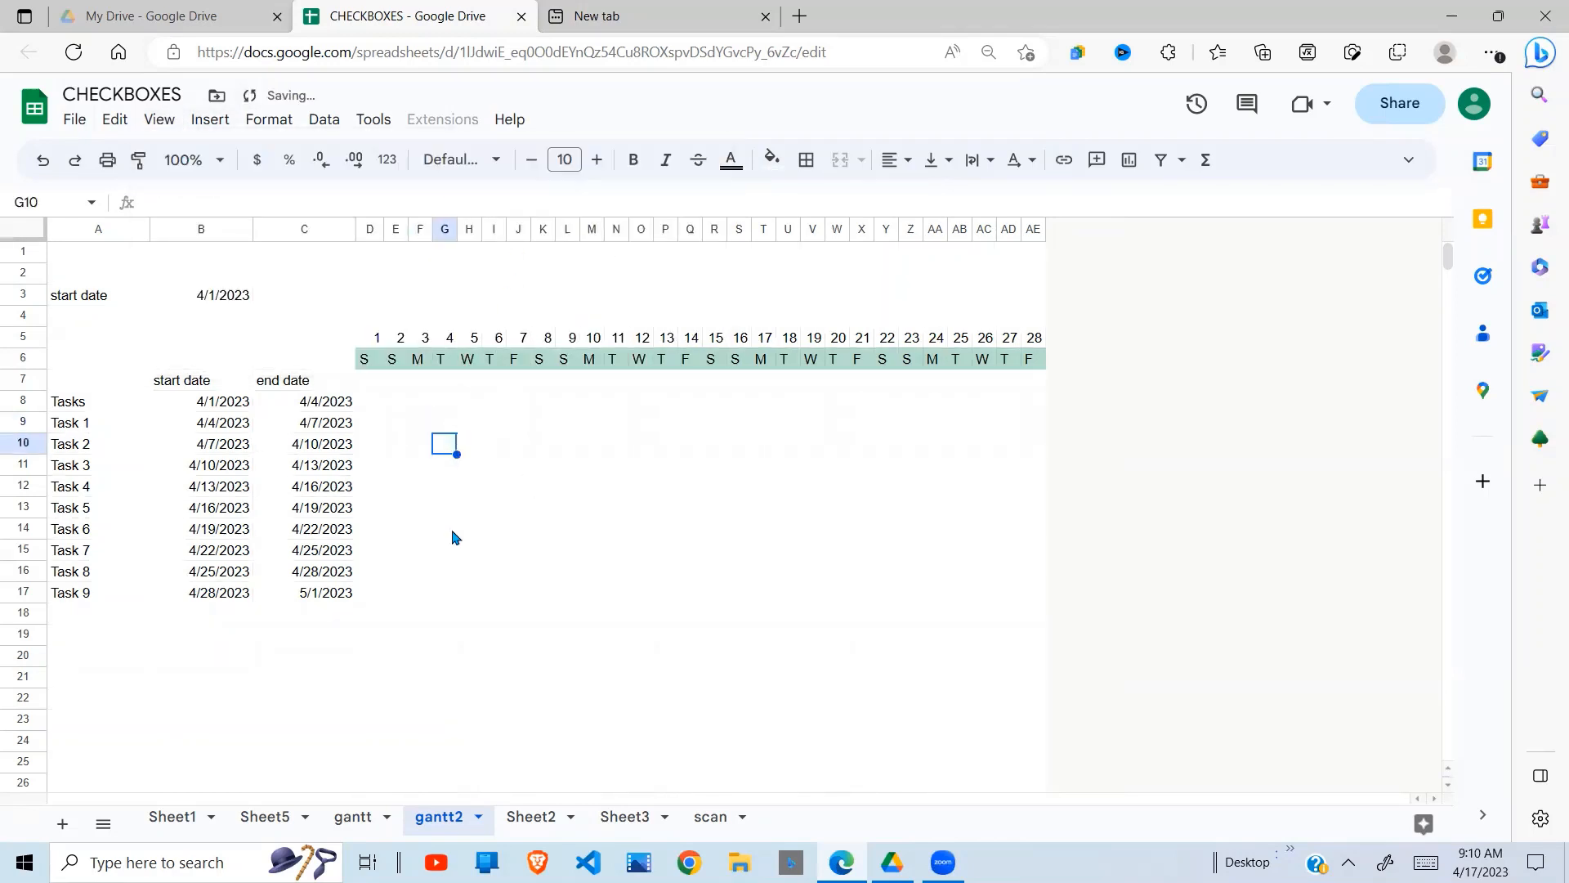
{"action": "left_click", "coordinate": [455, 533]}
Begin an AND formula in cell D8 with the first condition D5>=B8, comparing the timeline date with the task's start date.
{"action": "left_click", "coordinate": [389, 403]}
{"action": "left_click", "coordinate": [369, 401]}
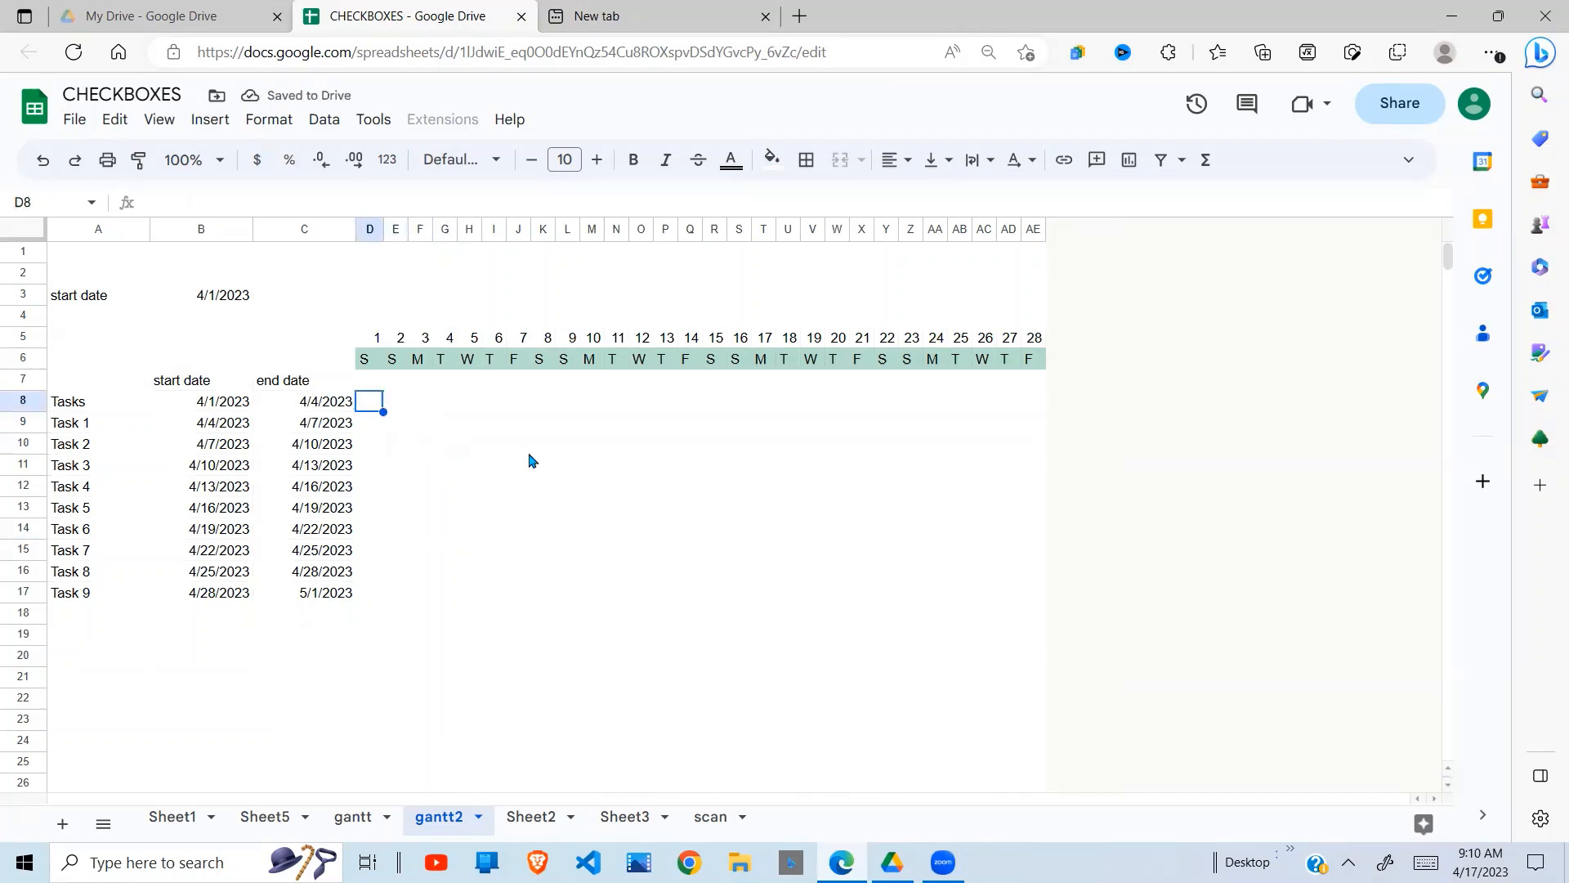
{"action": "type", "text": "="}
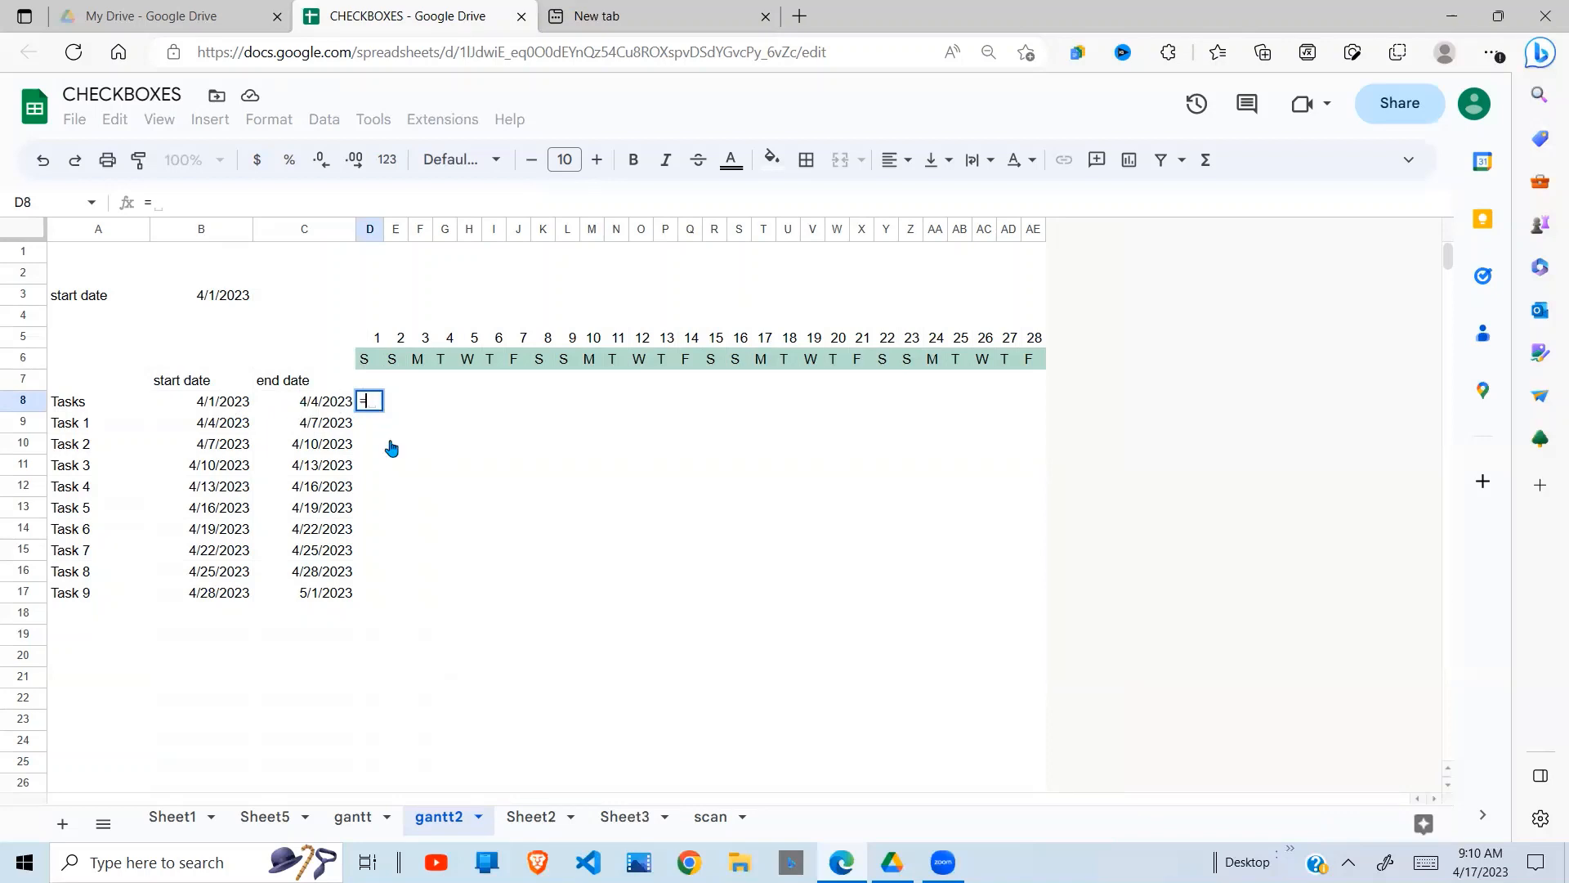
{"action": "type", "text": "and"}
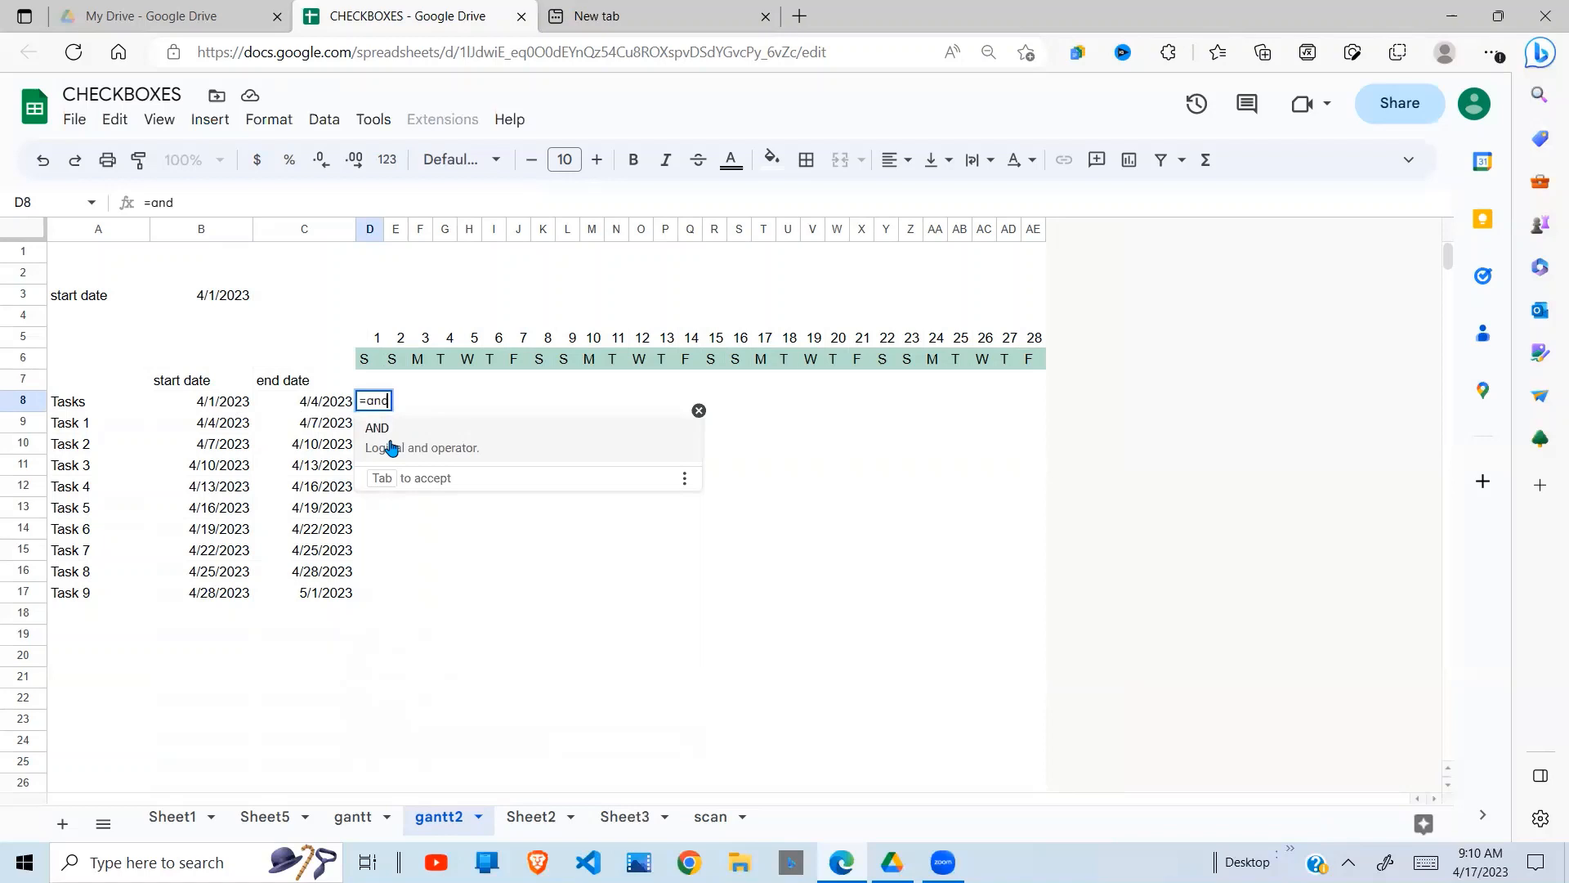
{"action": "type", "text": "("}
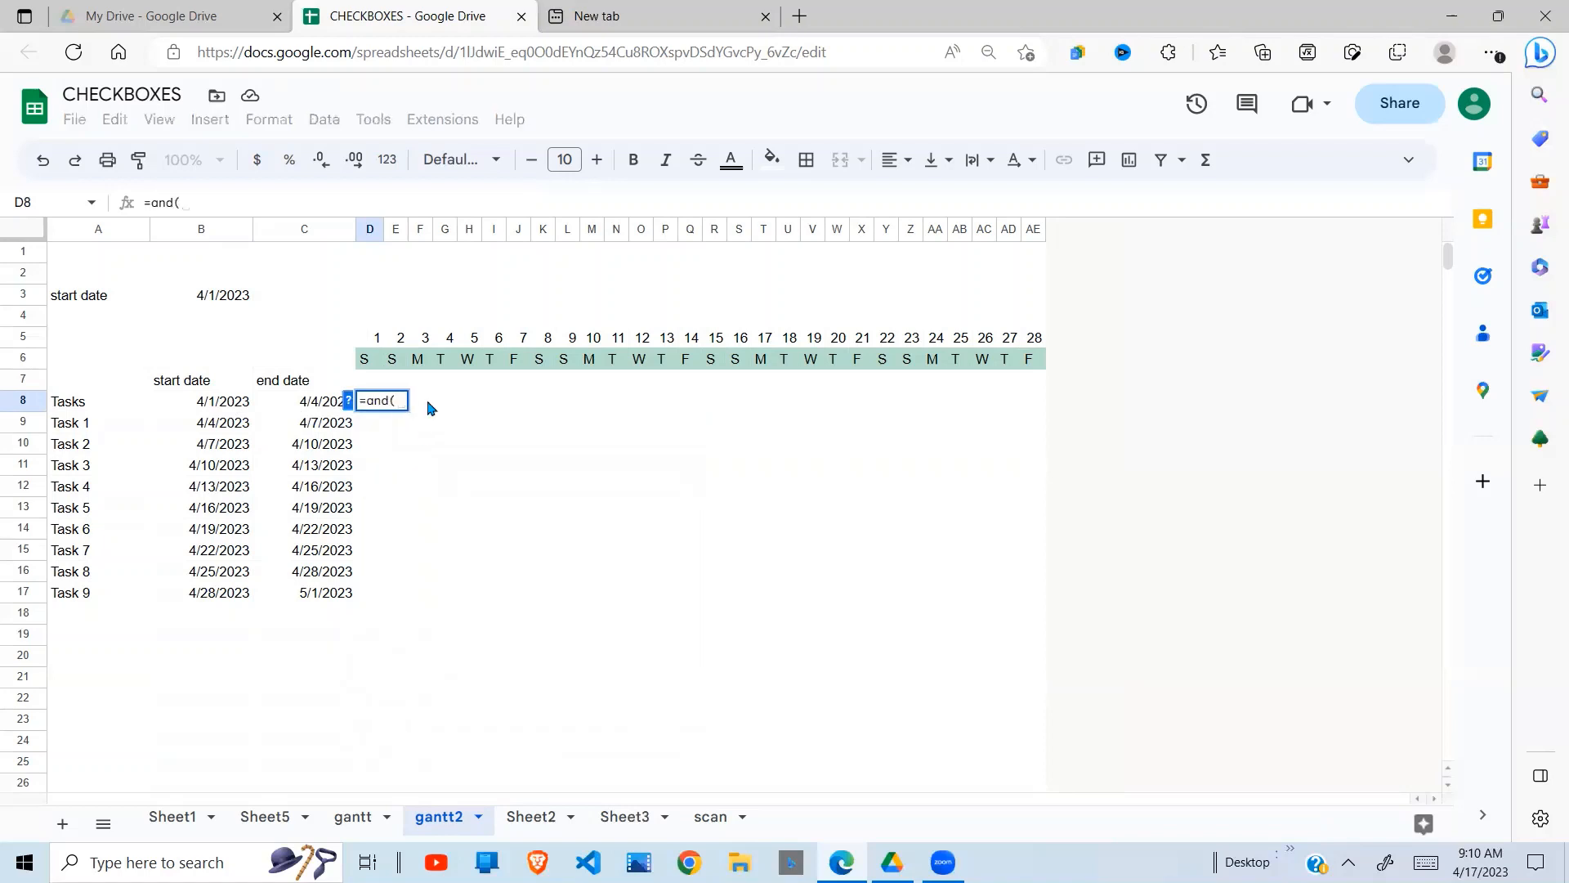
{"action": "left_click", "coordinate": [379, 347]}
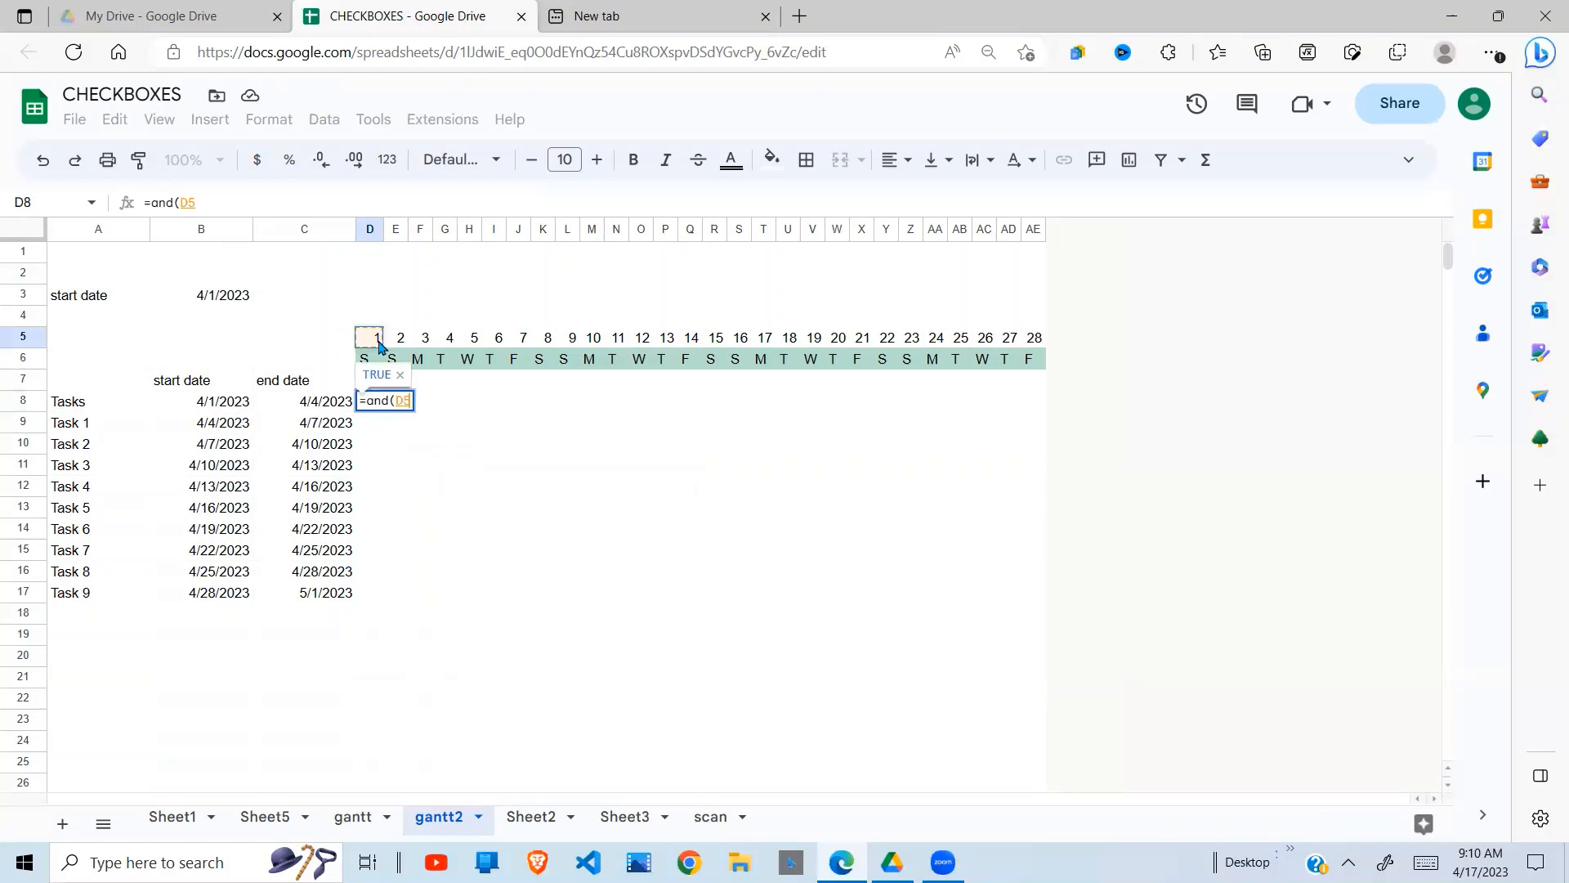
{"action": "left_click_drag", "start_coordinate": [379, 347], "coordinate": [367, 377]}
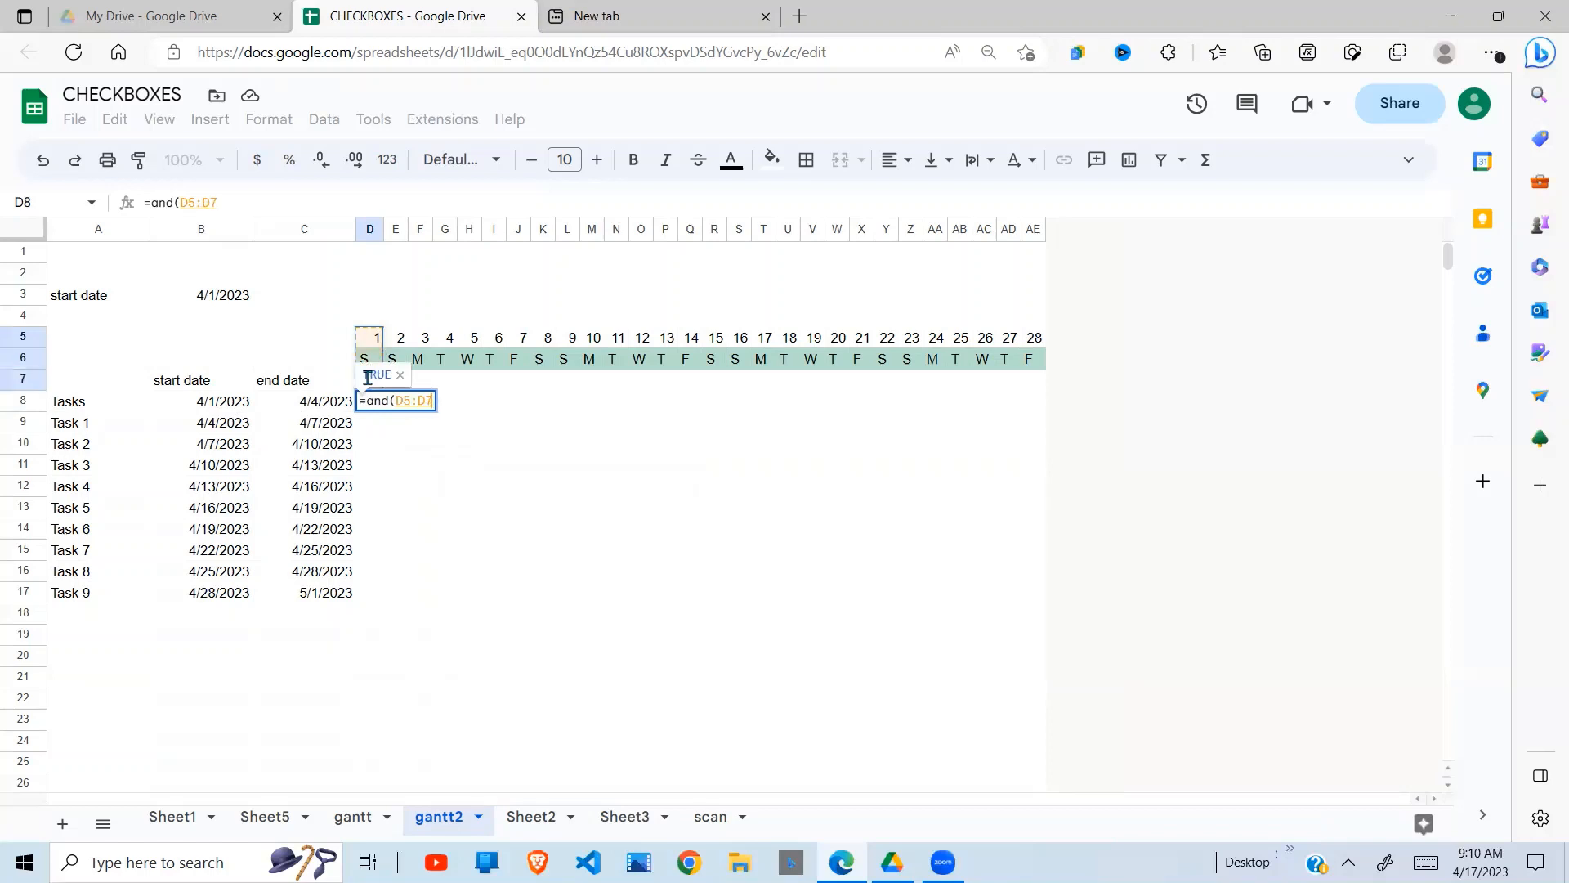
{"action": "key", "text": "BackSpace"}
{"action": "key", "text": "BackSpace"}
{"action": "key", "text": "BackSpace"}
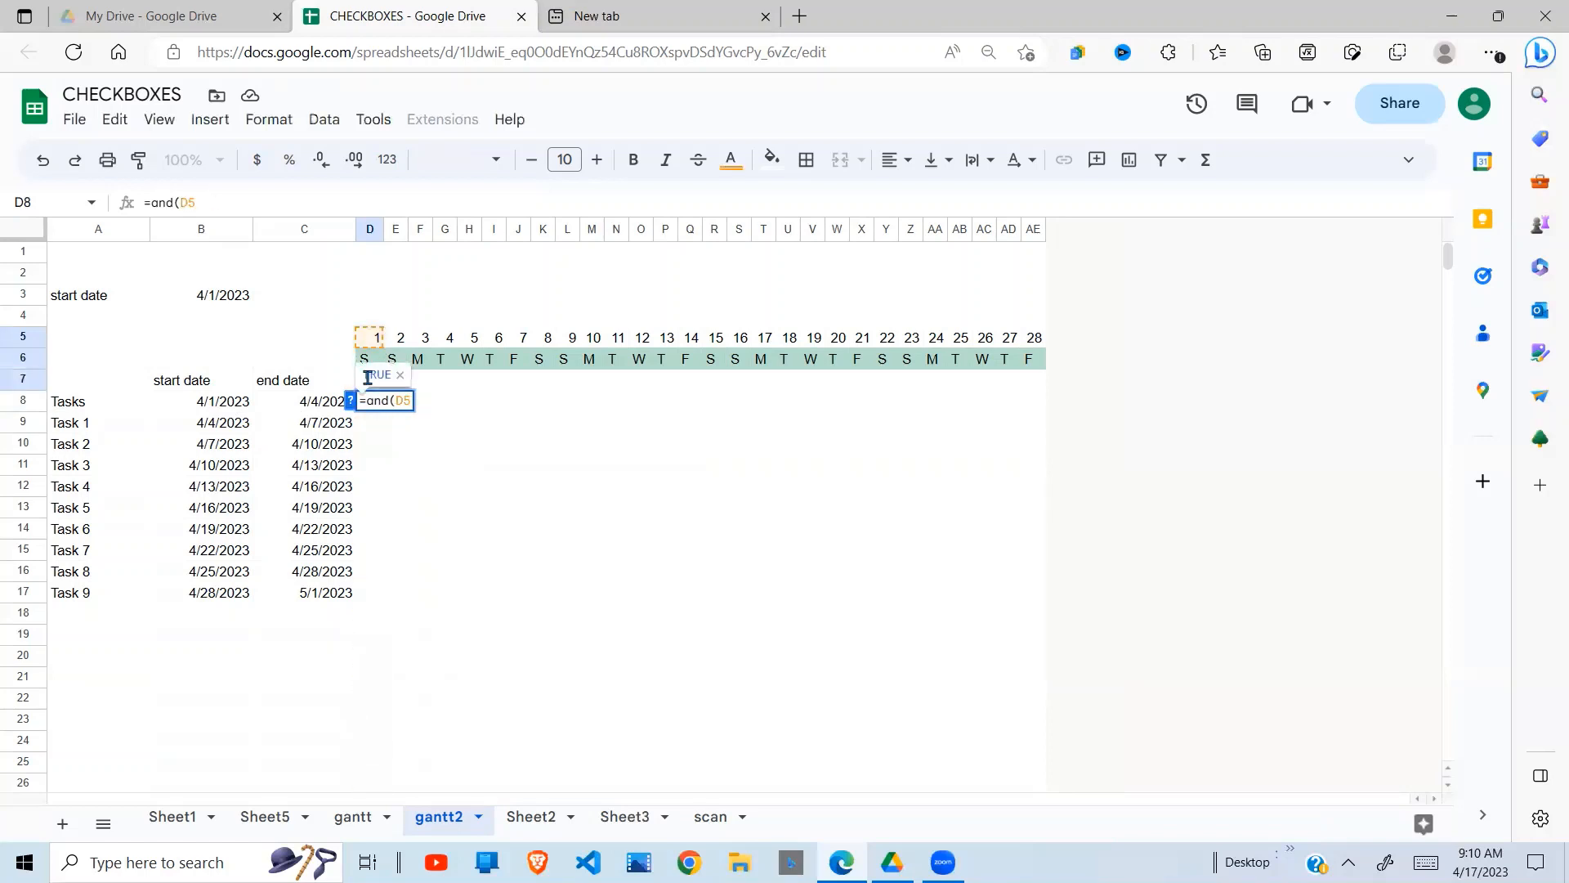
{"action": "type", "text": ">="}
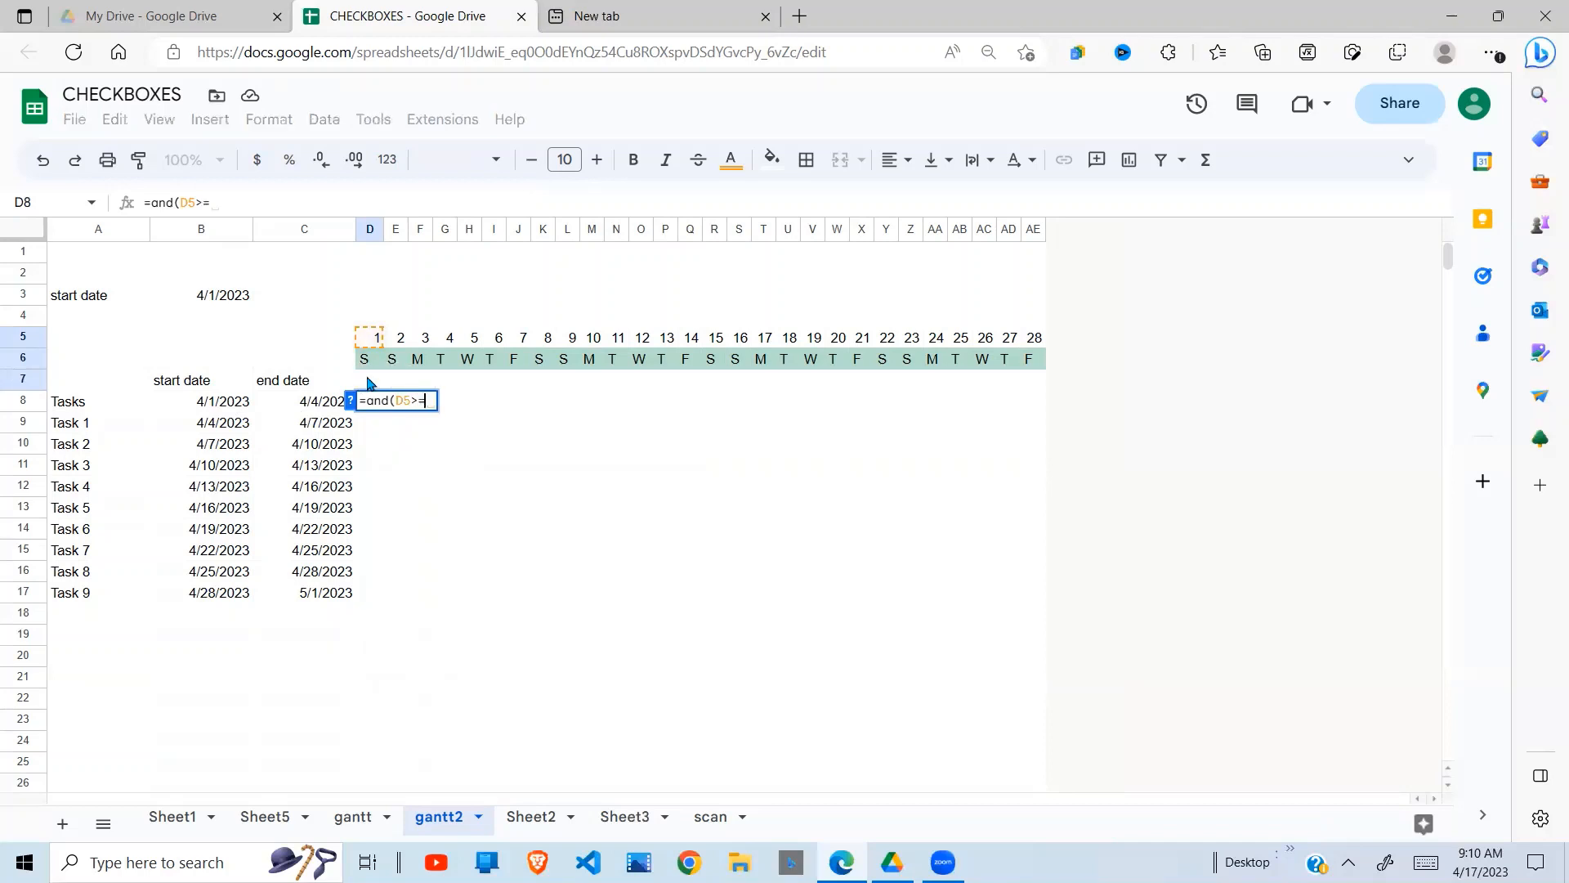
{"action": "left_click", "coordinate": [229, 404]}
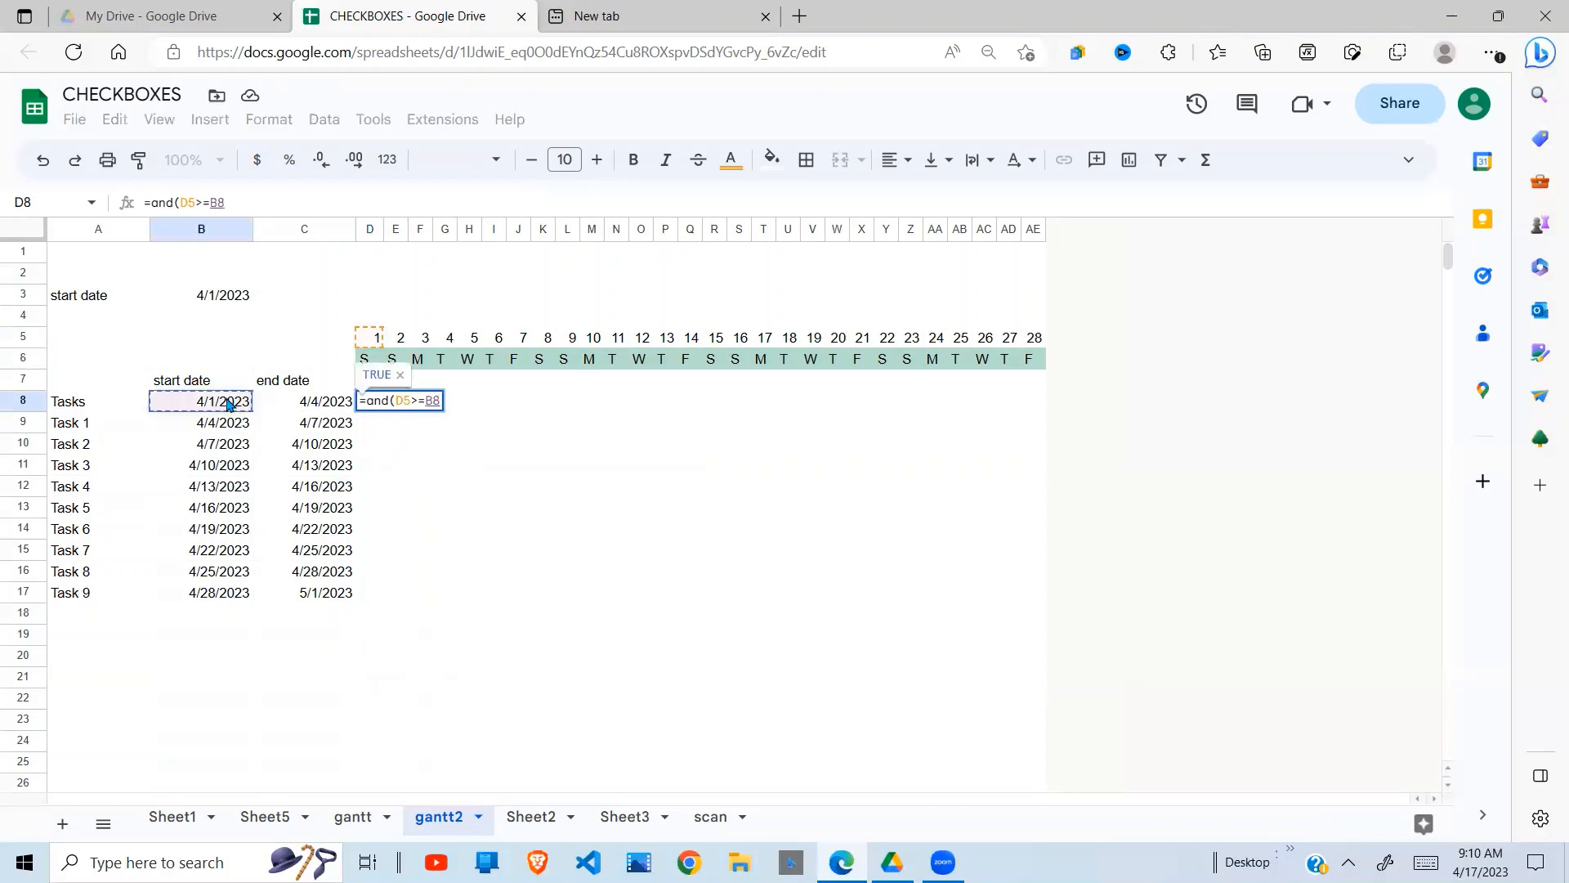
Add the second condition D5<=C8 to the AND formula in D8 and close its parenthesis.
{"action": "type", "text": ","}
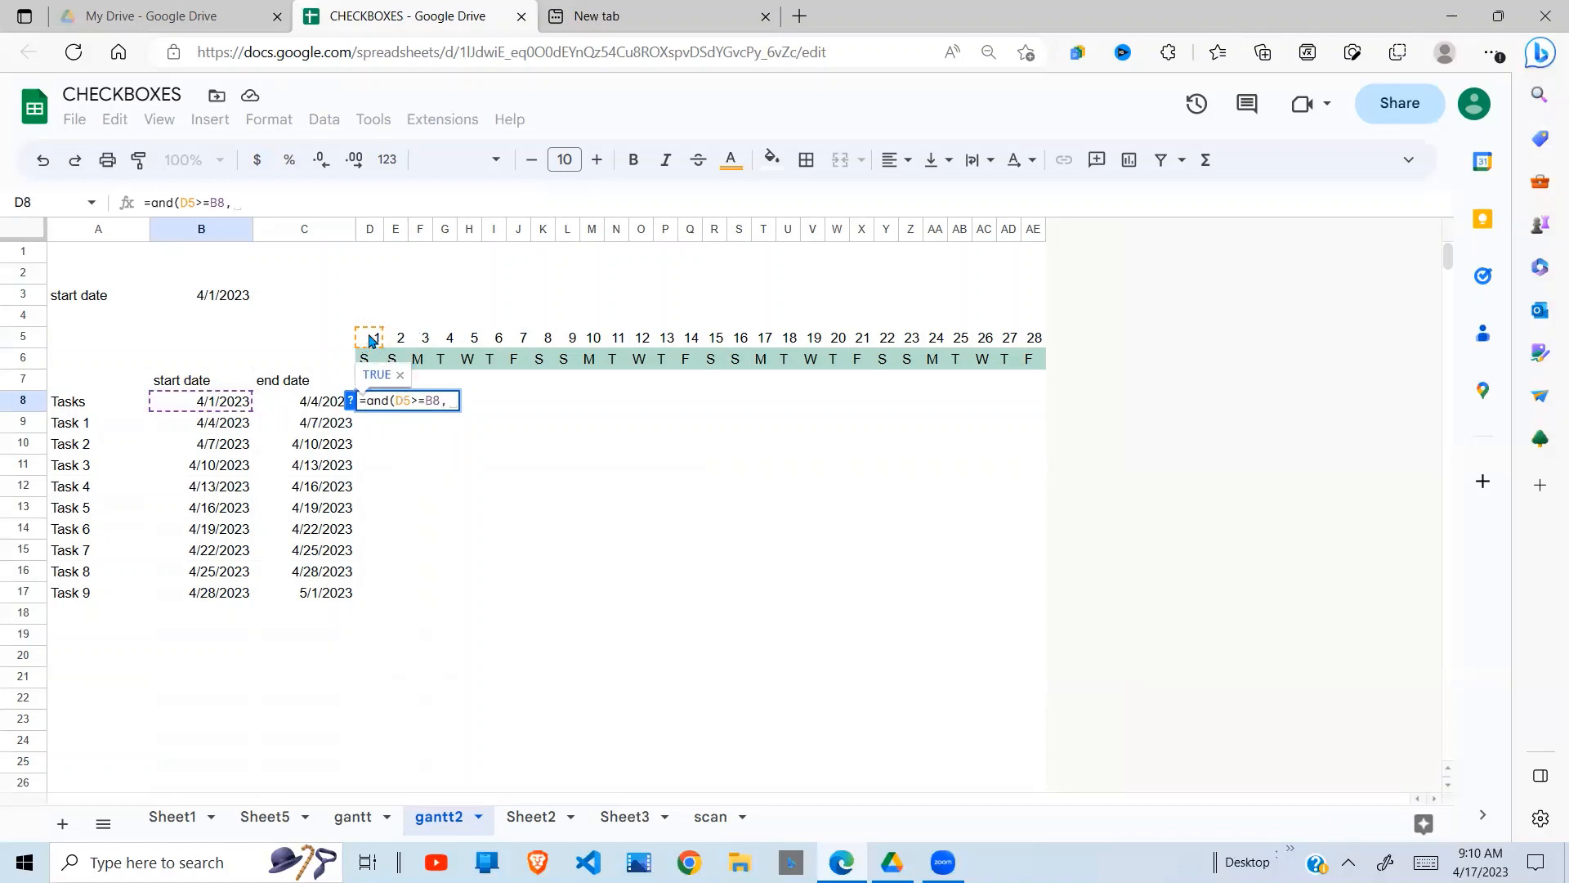
{"action": "left_click", "coordinate": [372, 340]}
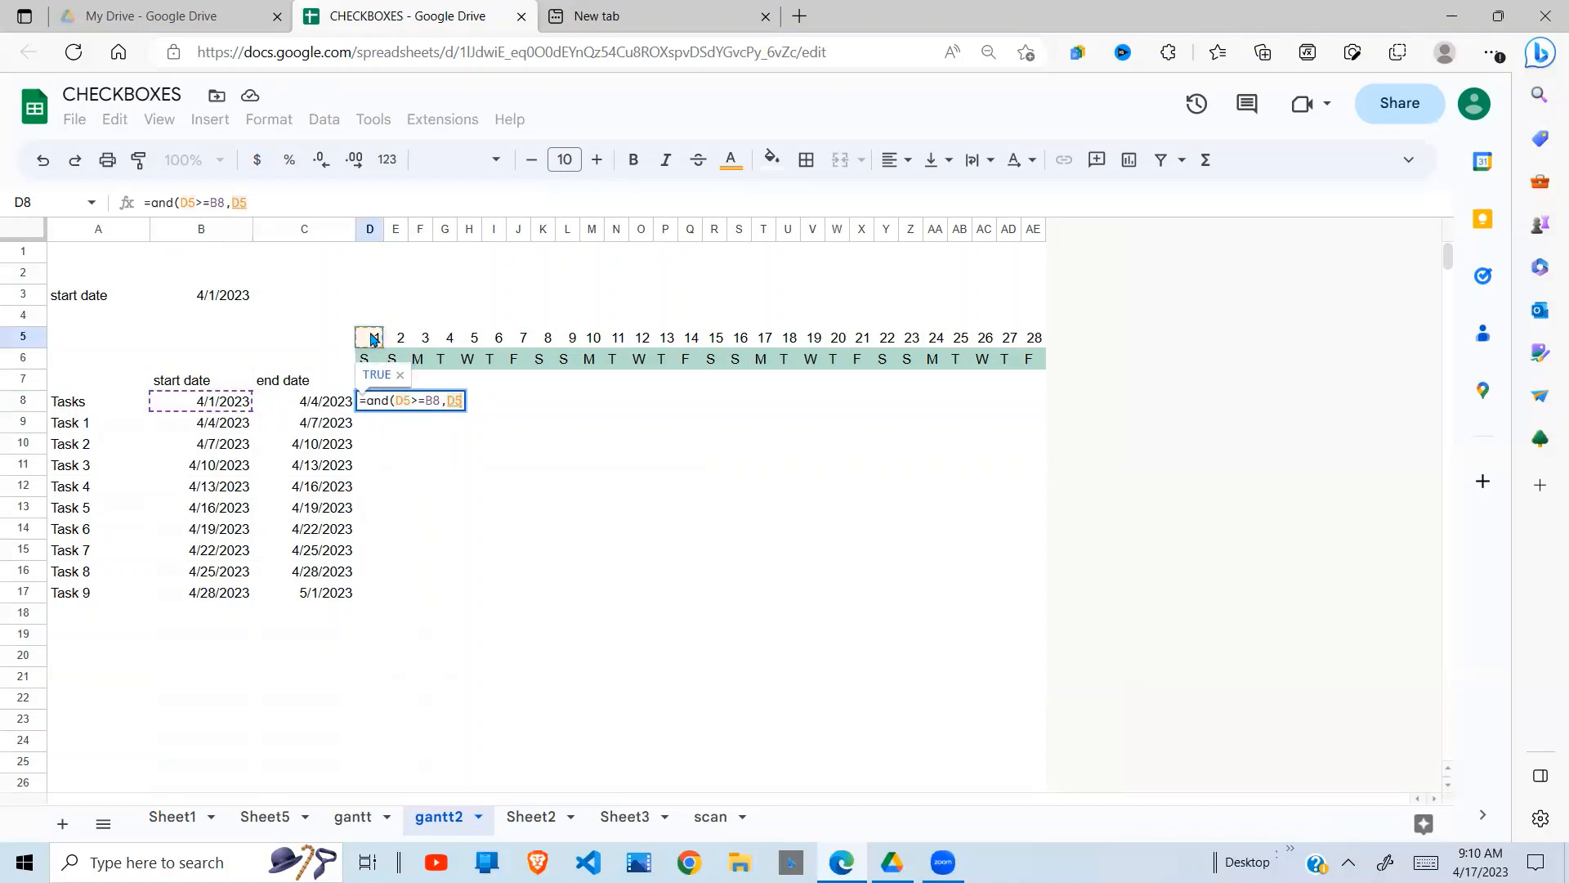
{"action": "type", "text": "<"}
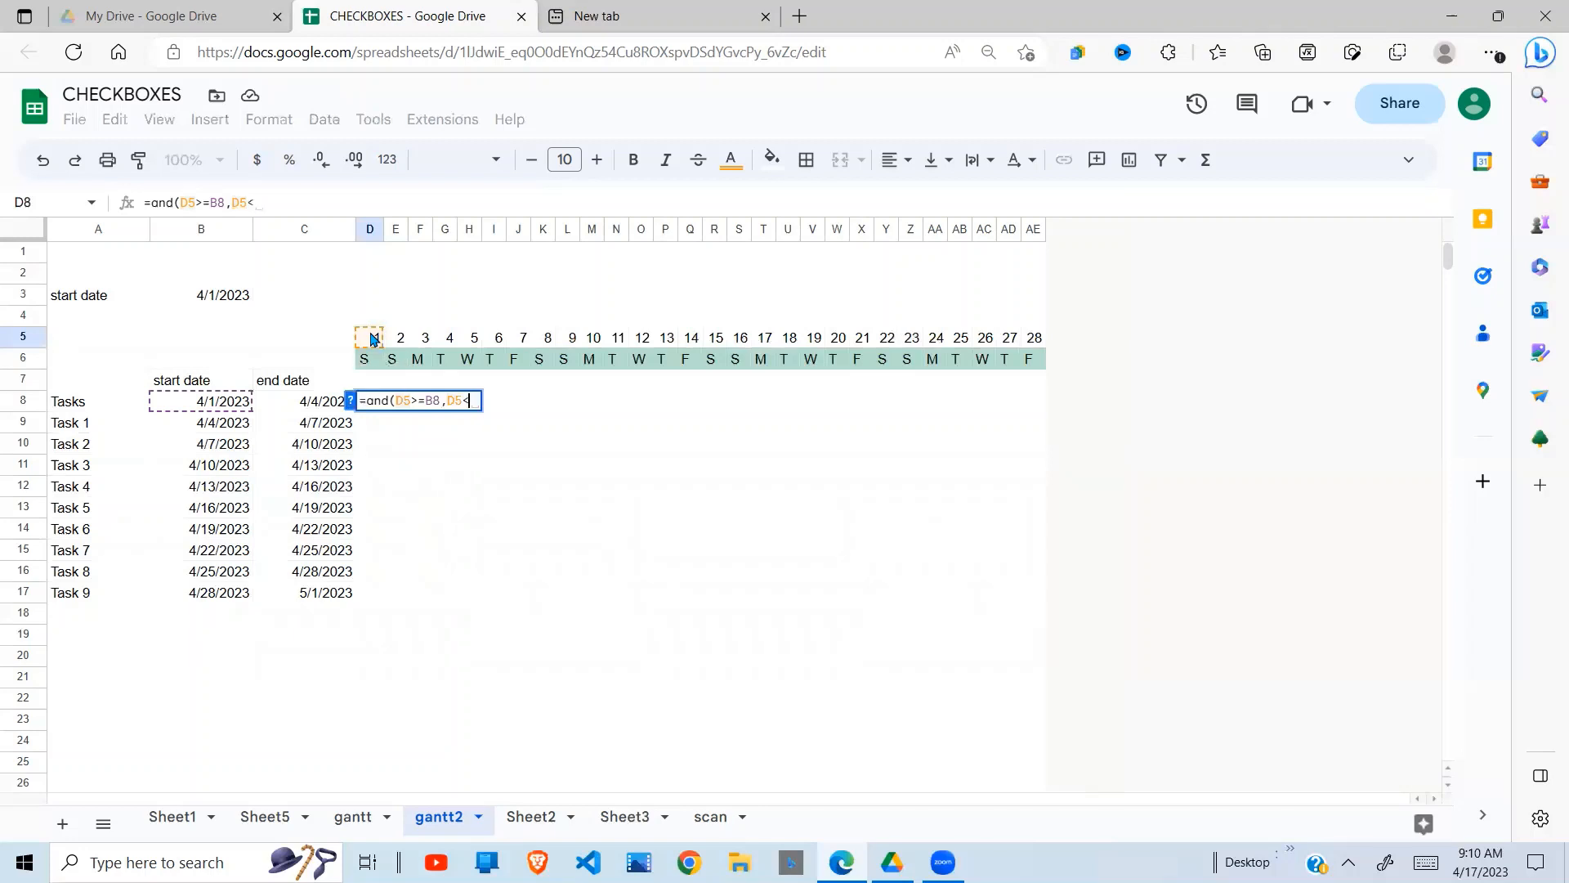
{"action": "type", "text": "="}
{"action": "left_click", "coordinate": [308, 406]}
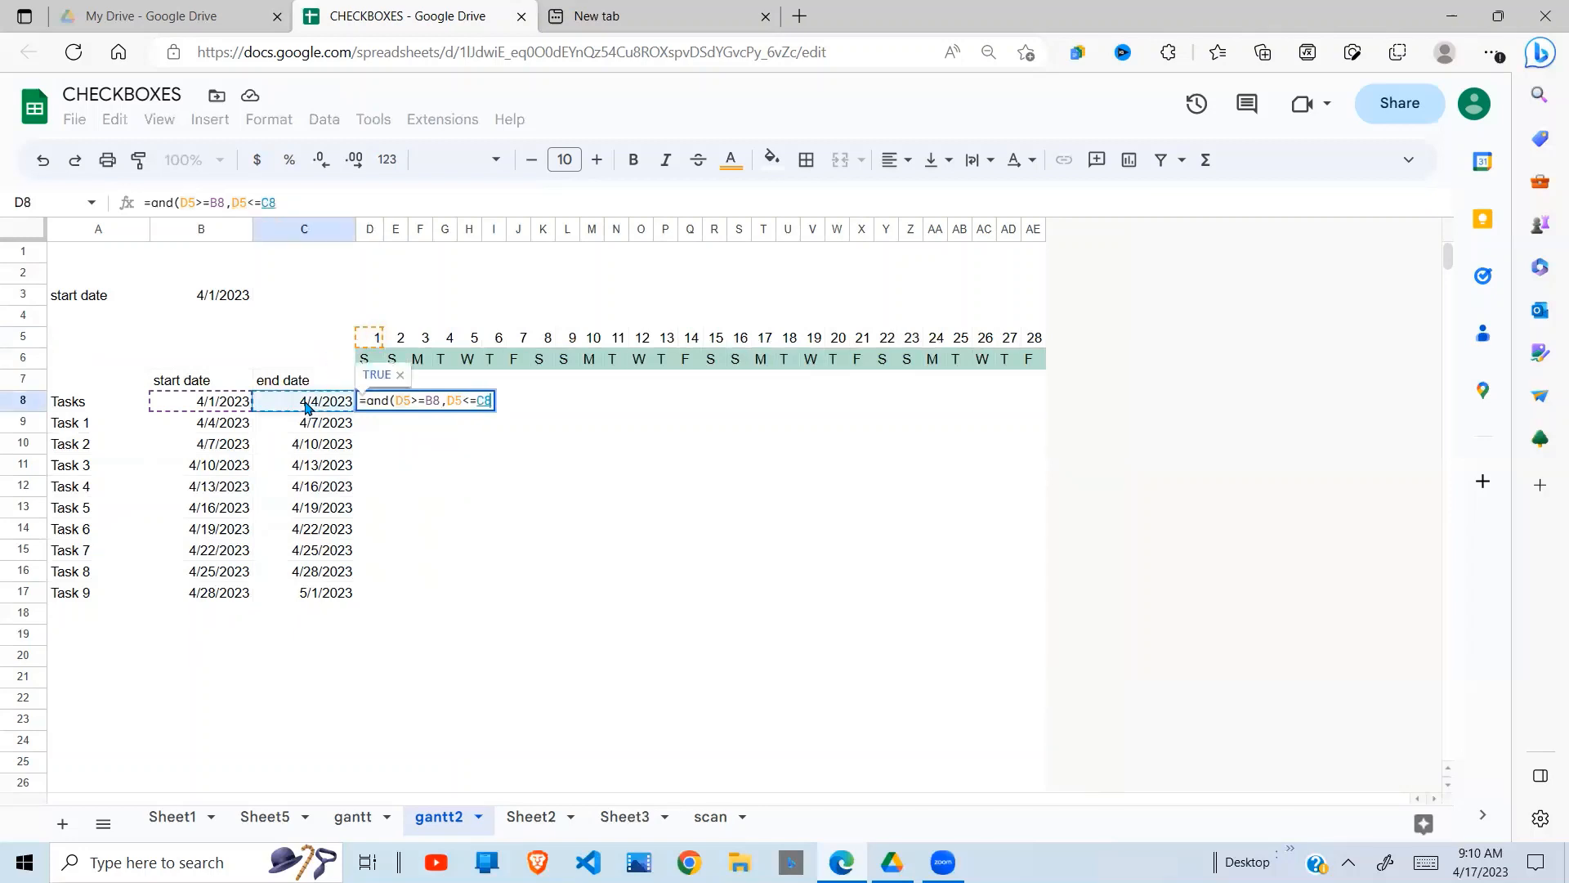
{"action": "type", "text": ")"}
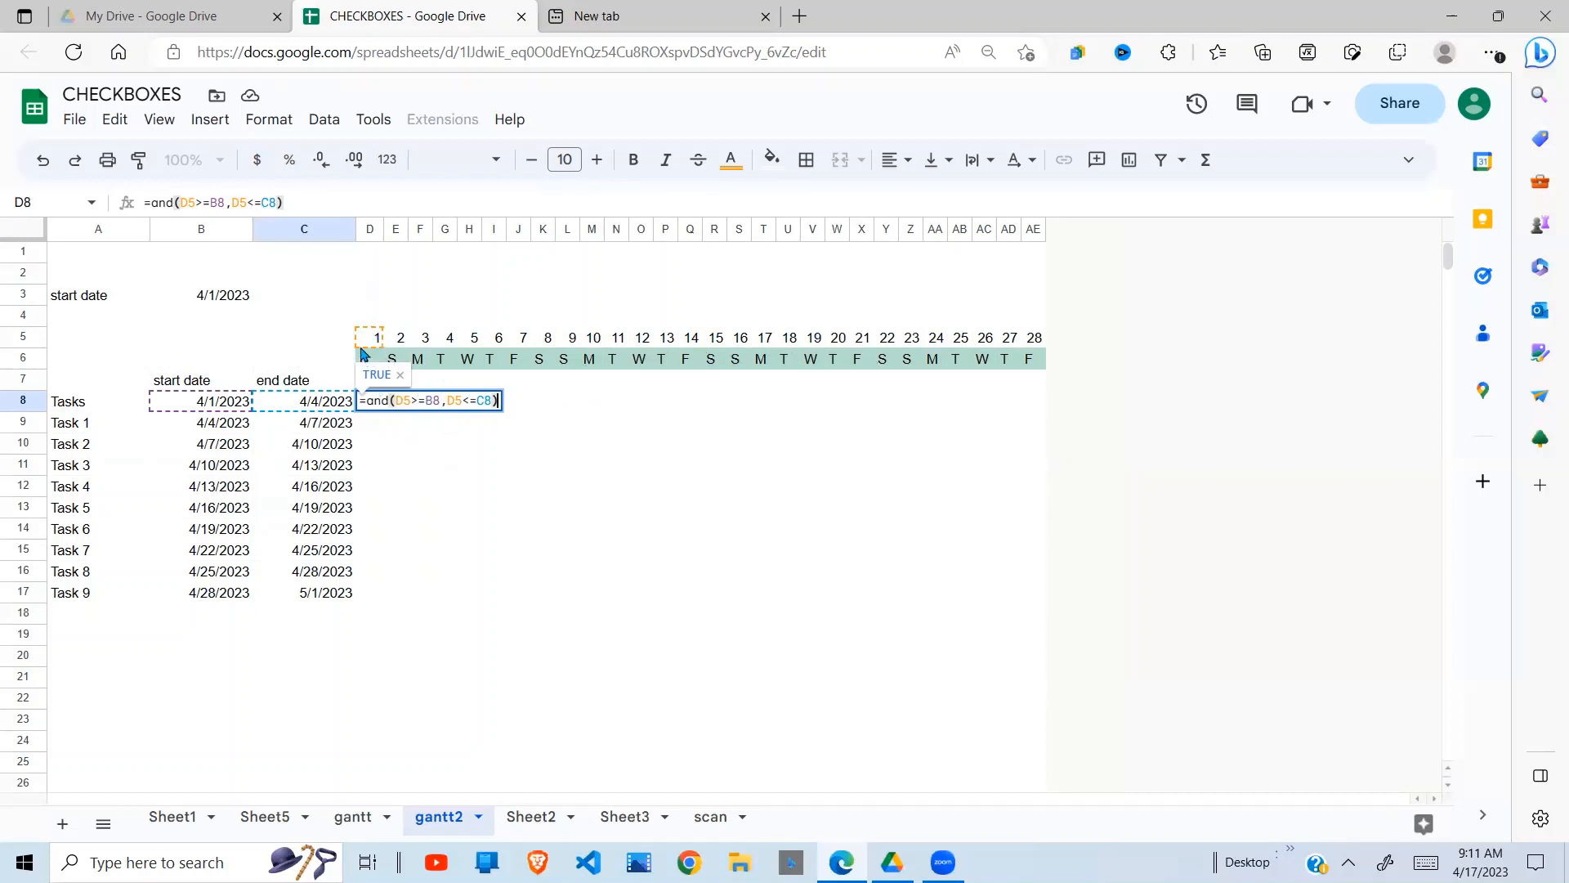
Fix the row of the date references and the columns of the task references, entering =and(D$5>=$B8,D$5<=$C8) in D8.
{"action": "left_click", "coordinate": [400, 400]}
{"action": "type", "text": "$"}
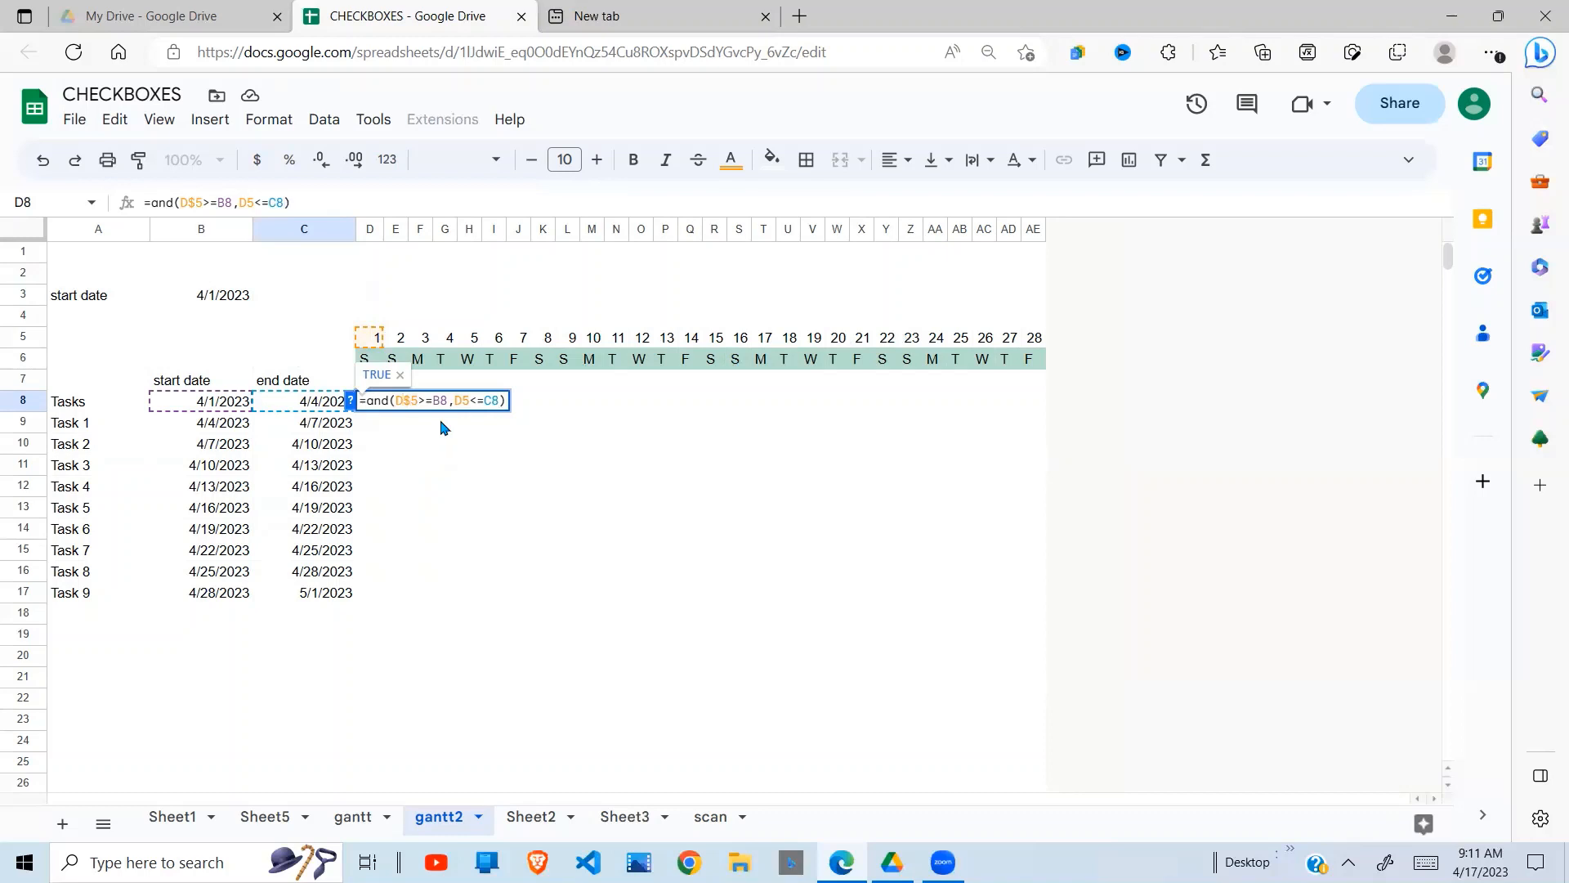
{"action": "left_click", "coordinate": [461, 400]}
{"action": "type", "text": "$"}
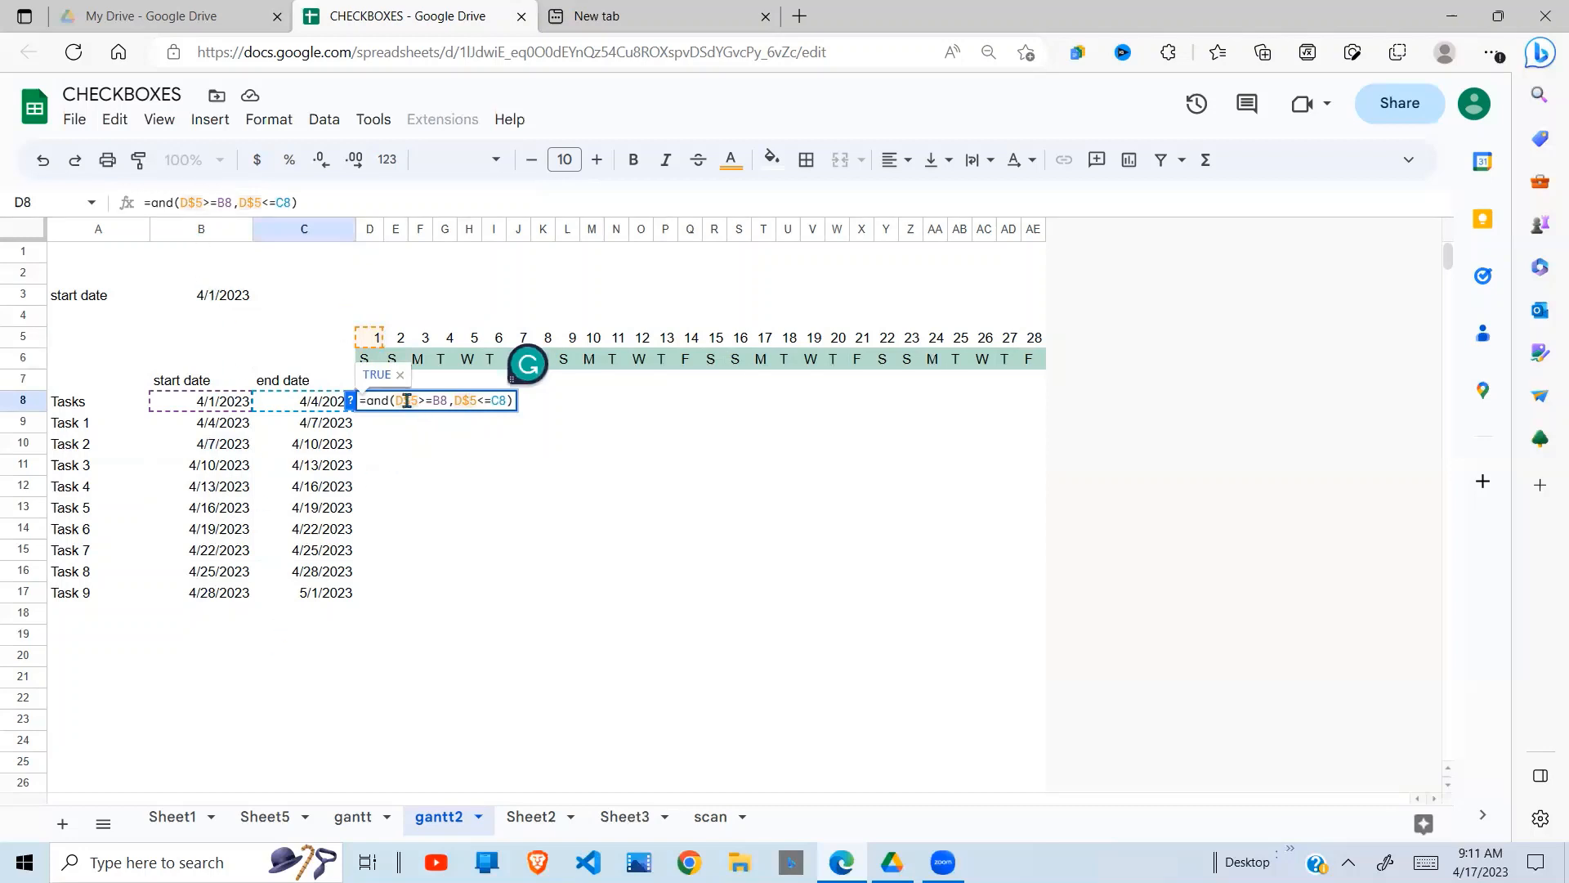
{"action": "left_click", "coordinate": [490, 402]}
{"action": "type", "text": "$"}
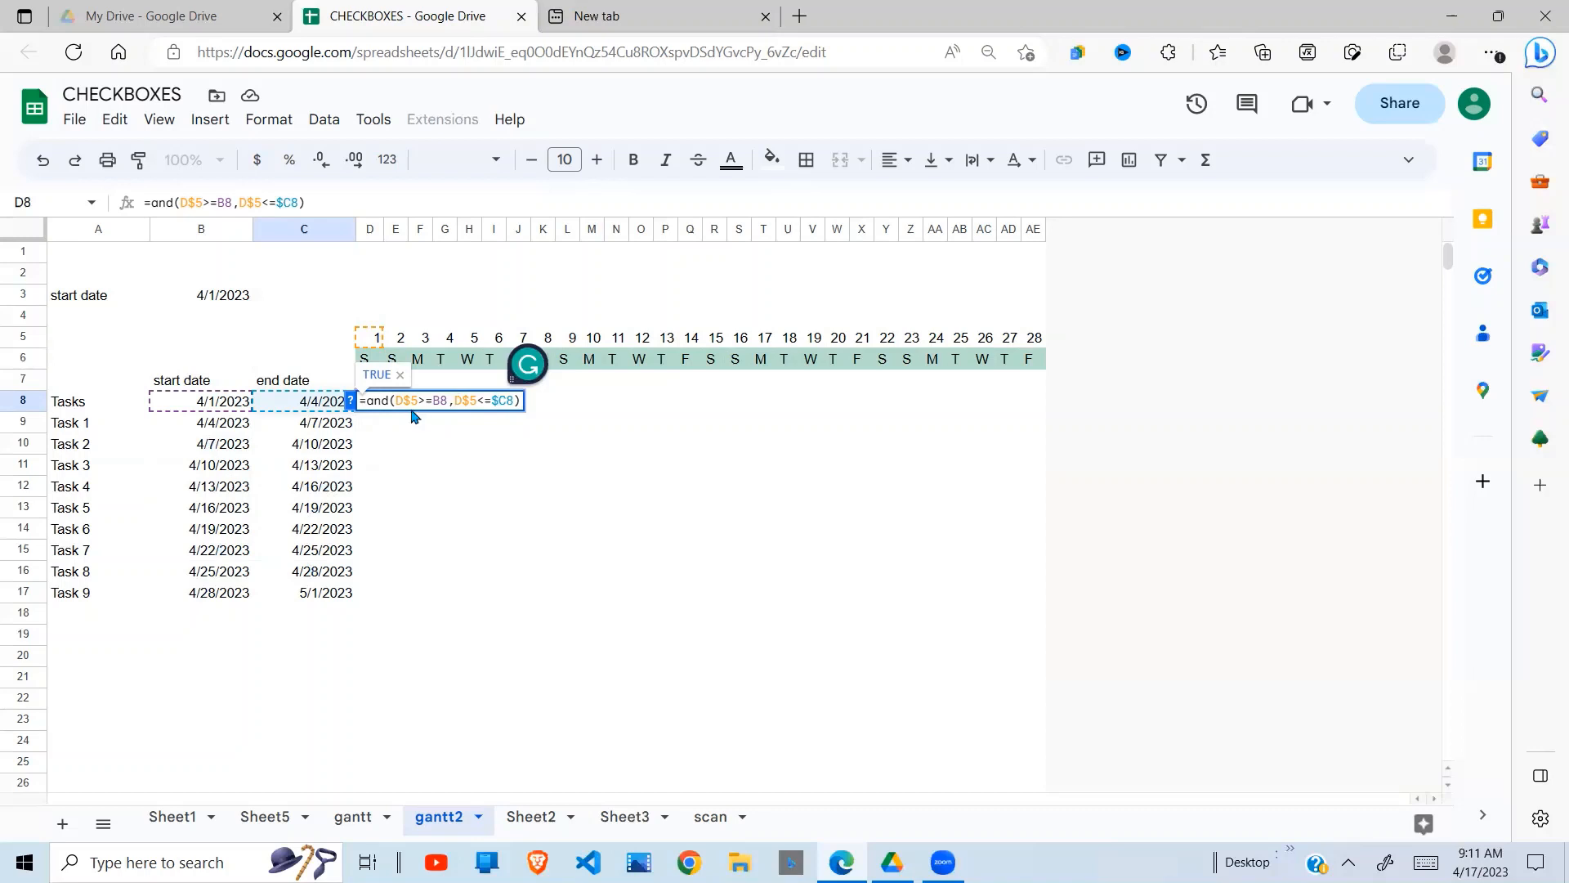
{"action": "left_click", "coordinate": [432, 401]}
{"action": "type", "text": "$"}
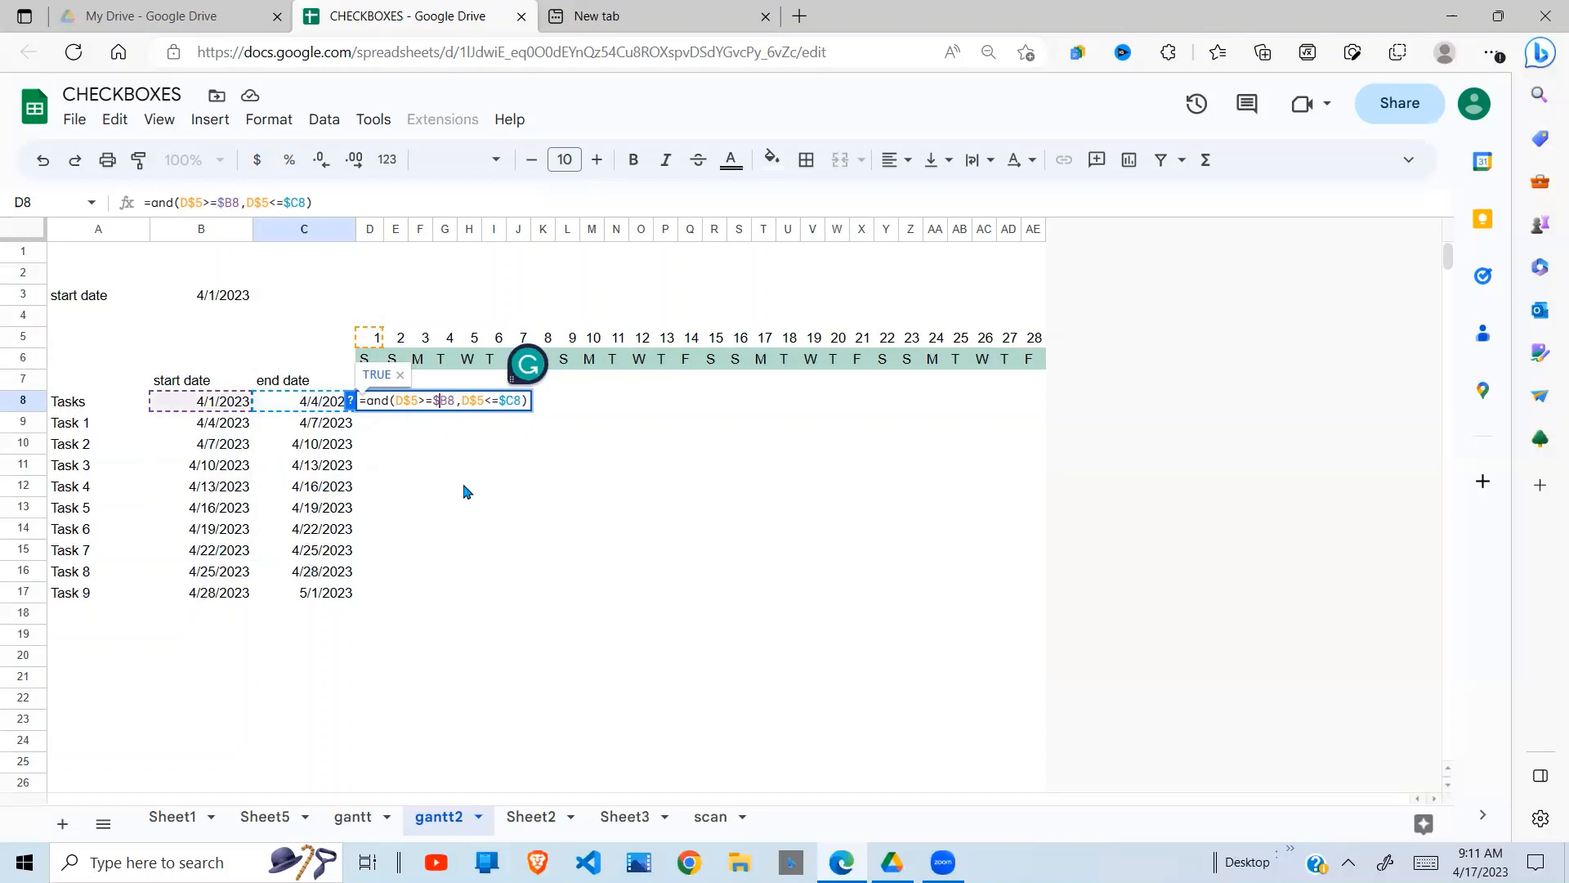
{"action": "key", "text": "Return"}
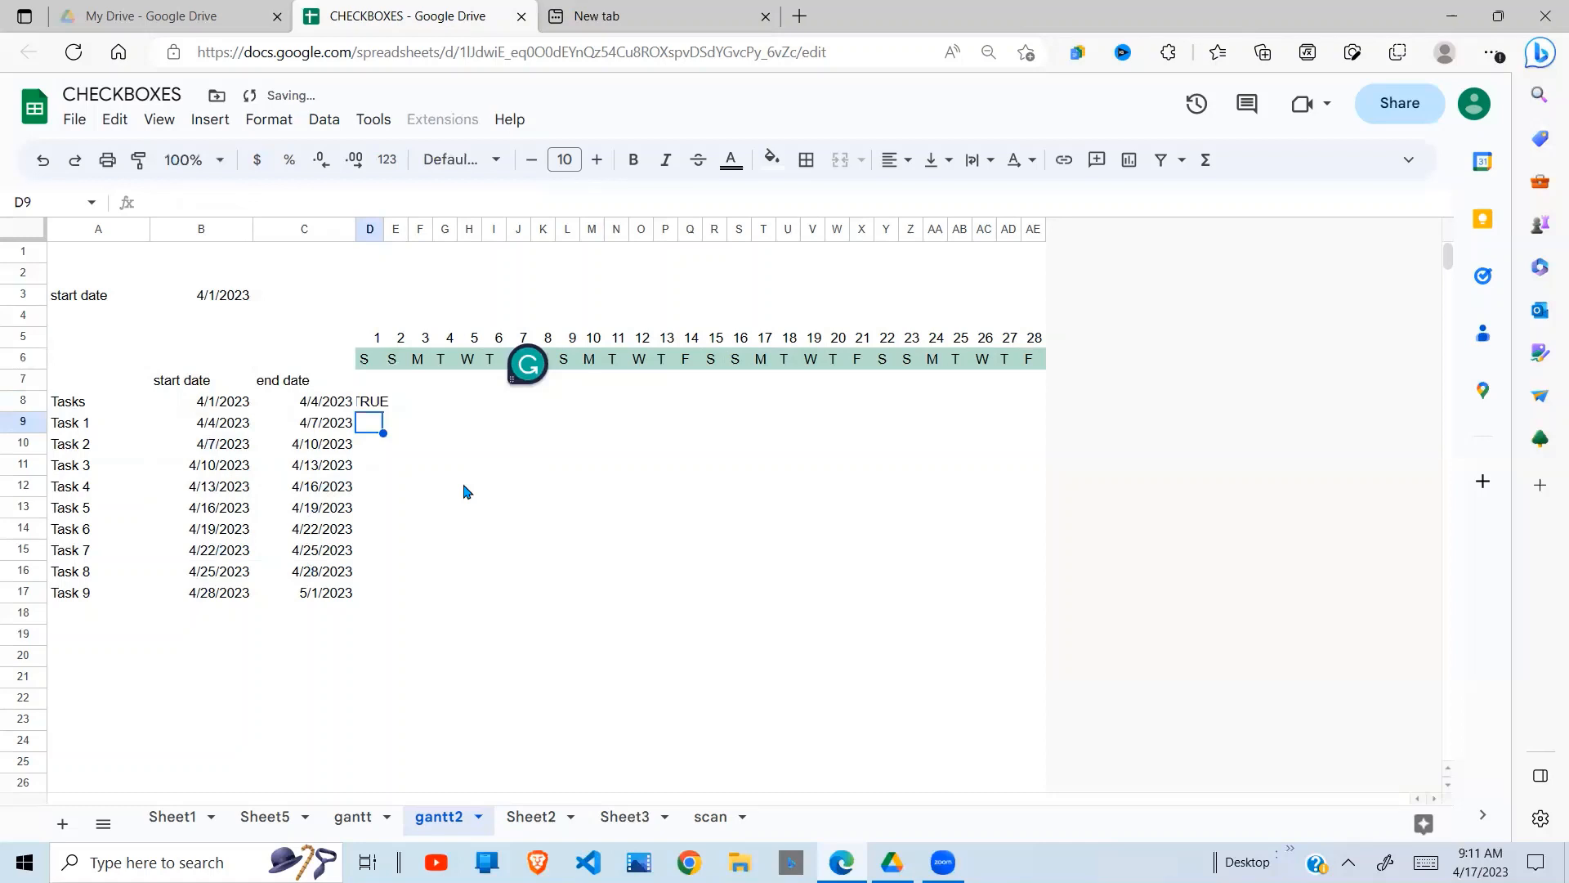
Put the full text of the AND formula in D8 on the clipboard while keeping the formula in the cell.
{"action": "left_click", "coordinate": [372, 402]}
{"action": "left_click", "coordinate": [224, 406]}
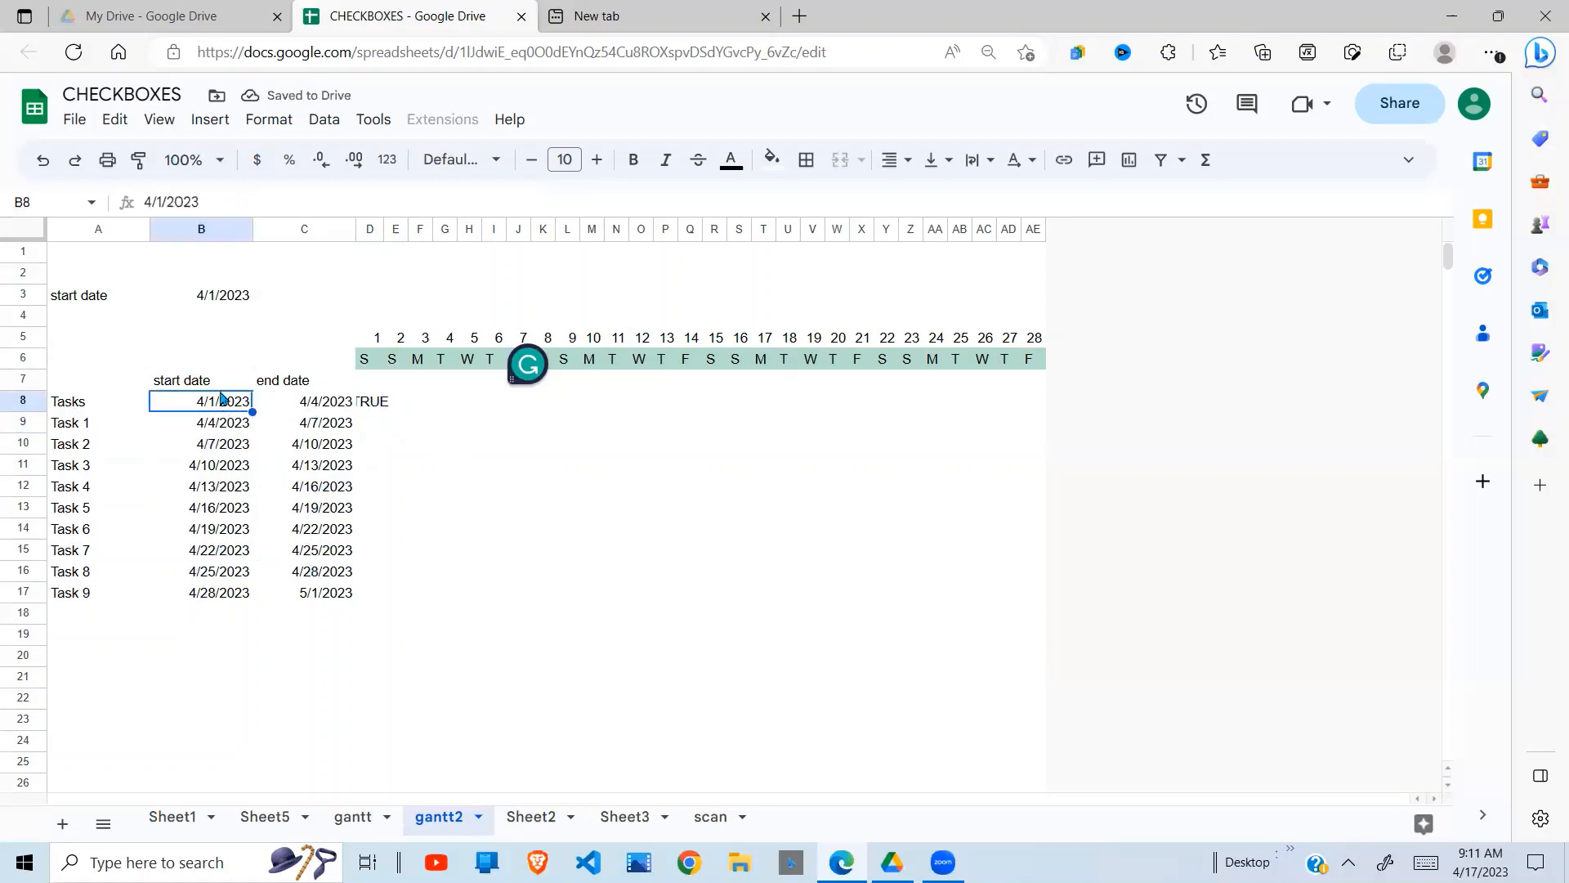
{"action": "left_click", "coordinate": [379, 341]}
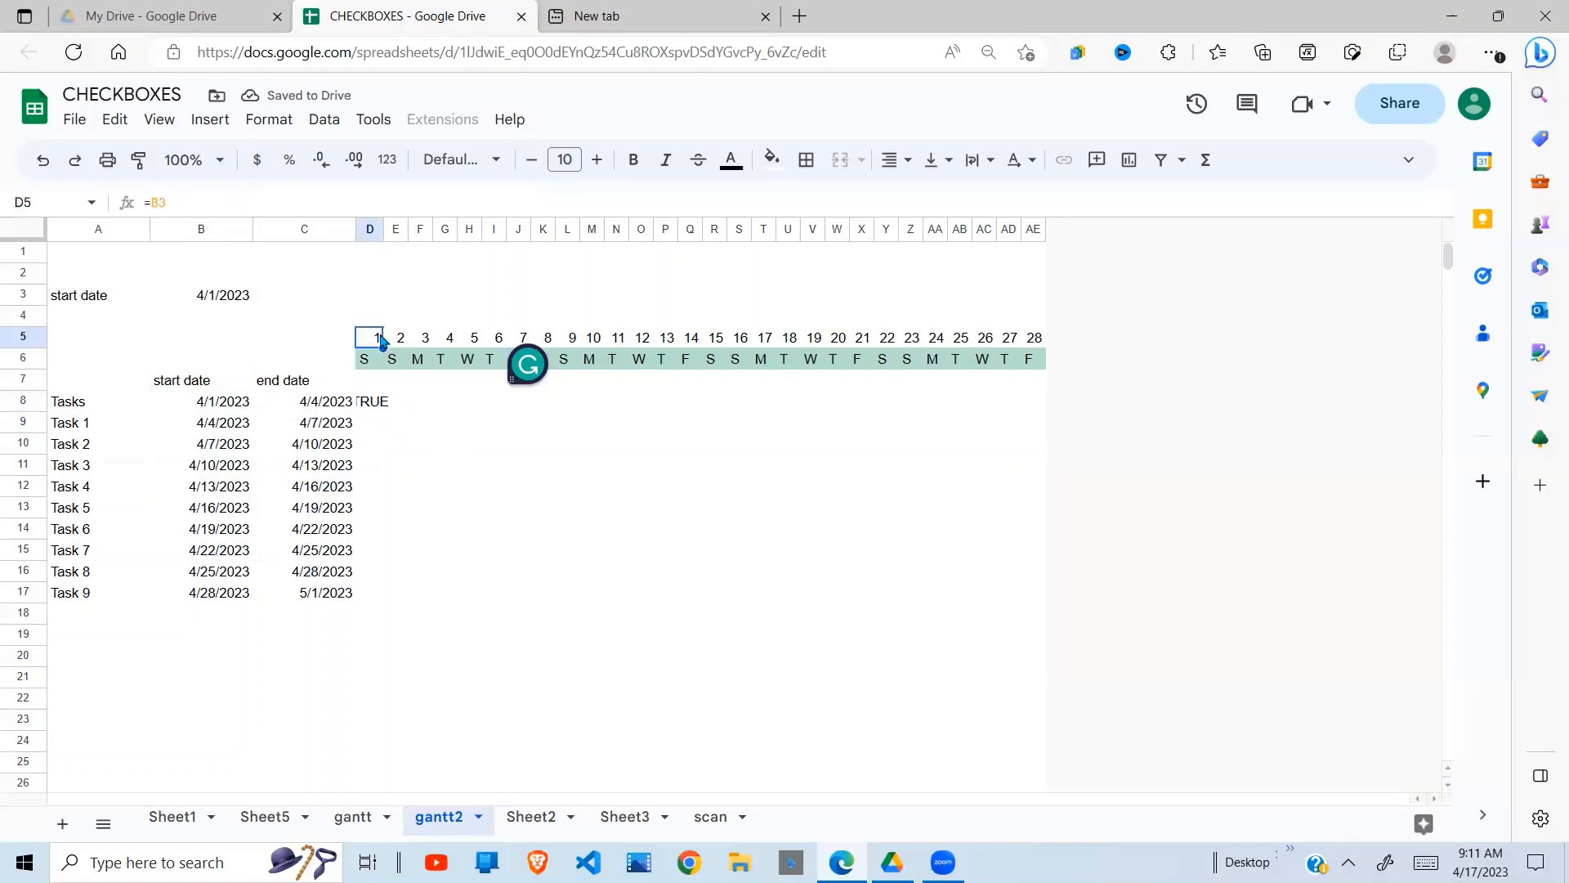
{"action": "left_click", "coordinate": [378, 408]}
{"action": "left_click_drag", "start_coordinate": [319, 203], "coordinate": [137, 204]}
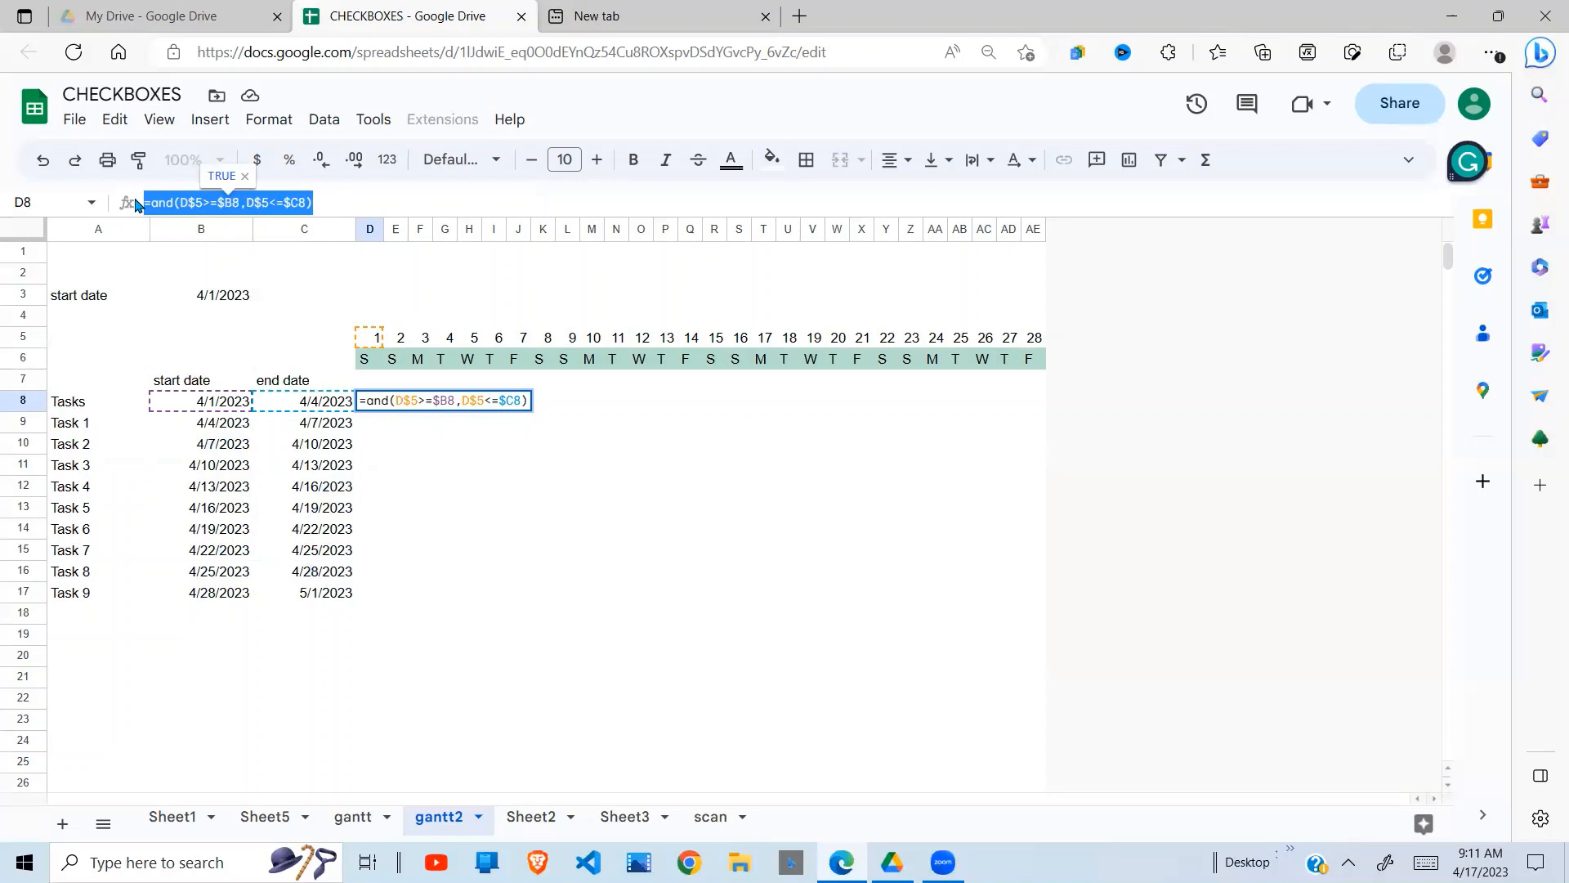
{"action": "key", "text": "ctrl+x"}
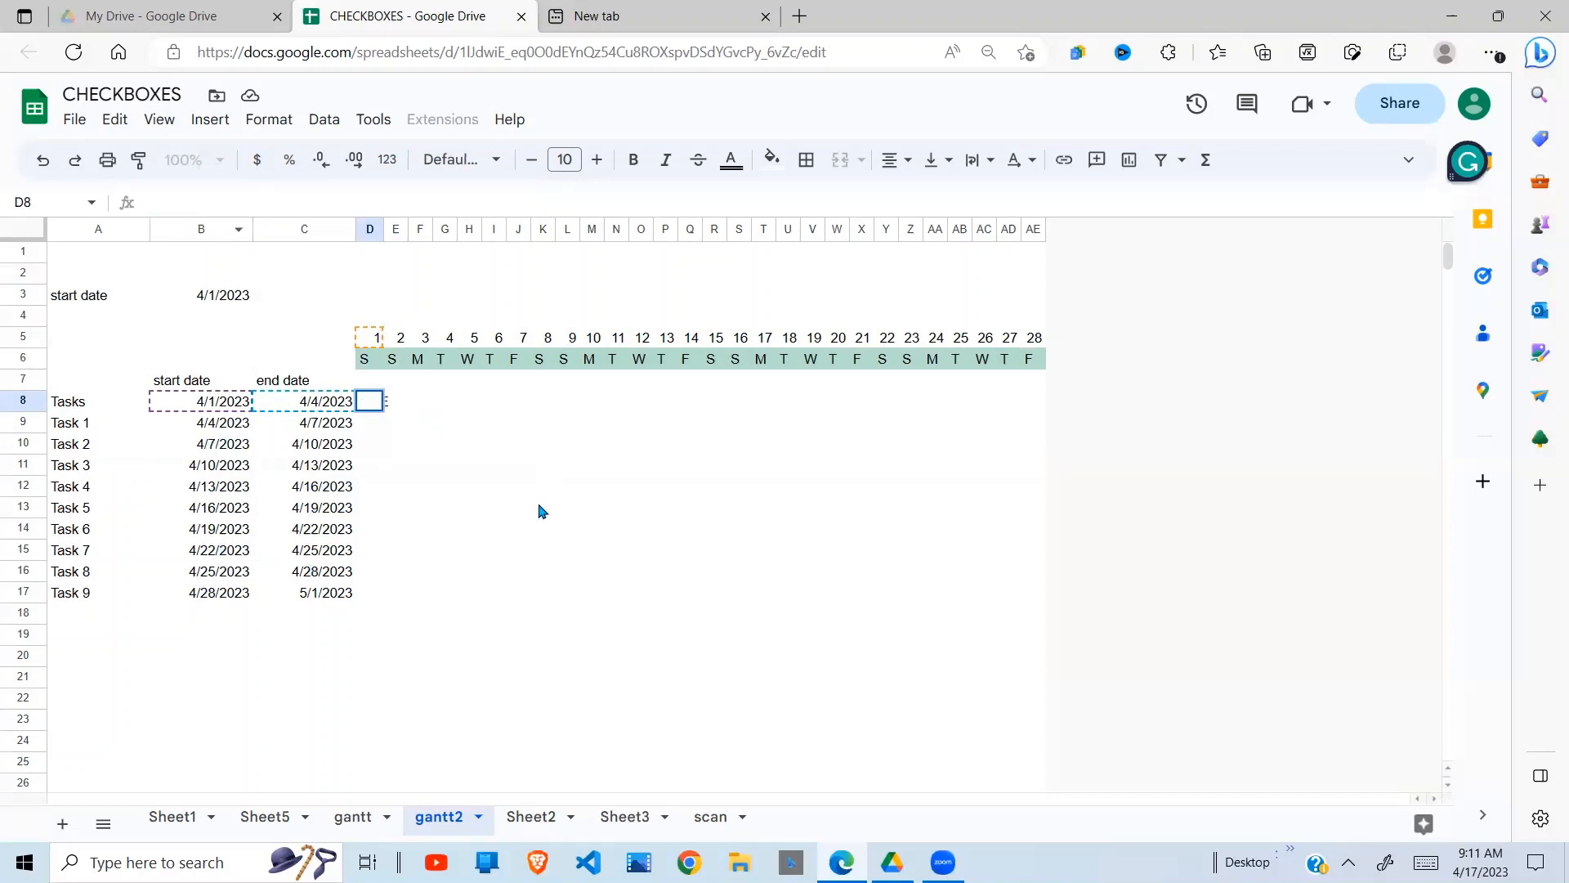
{"action": "key", "text": "ctrl+v"}
{"action": "left_click", "coordinate": [468, 510]}
Select the chart range D8:AD17 and add another conditional formatting rule for it.
{"action": "left_click_drag", "start_coordinate": [370, 402], "coordinate": [396, 401]}
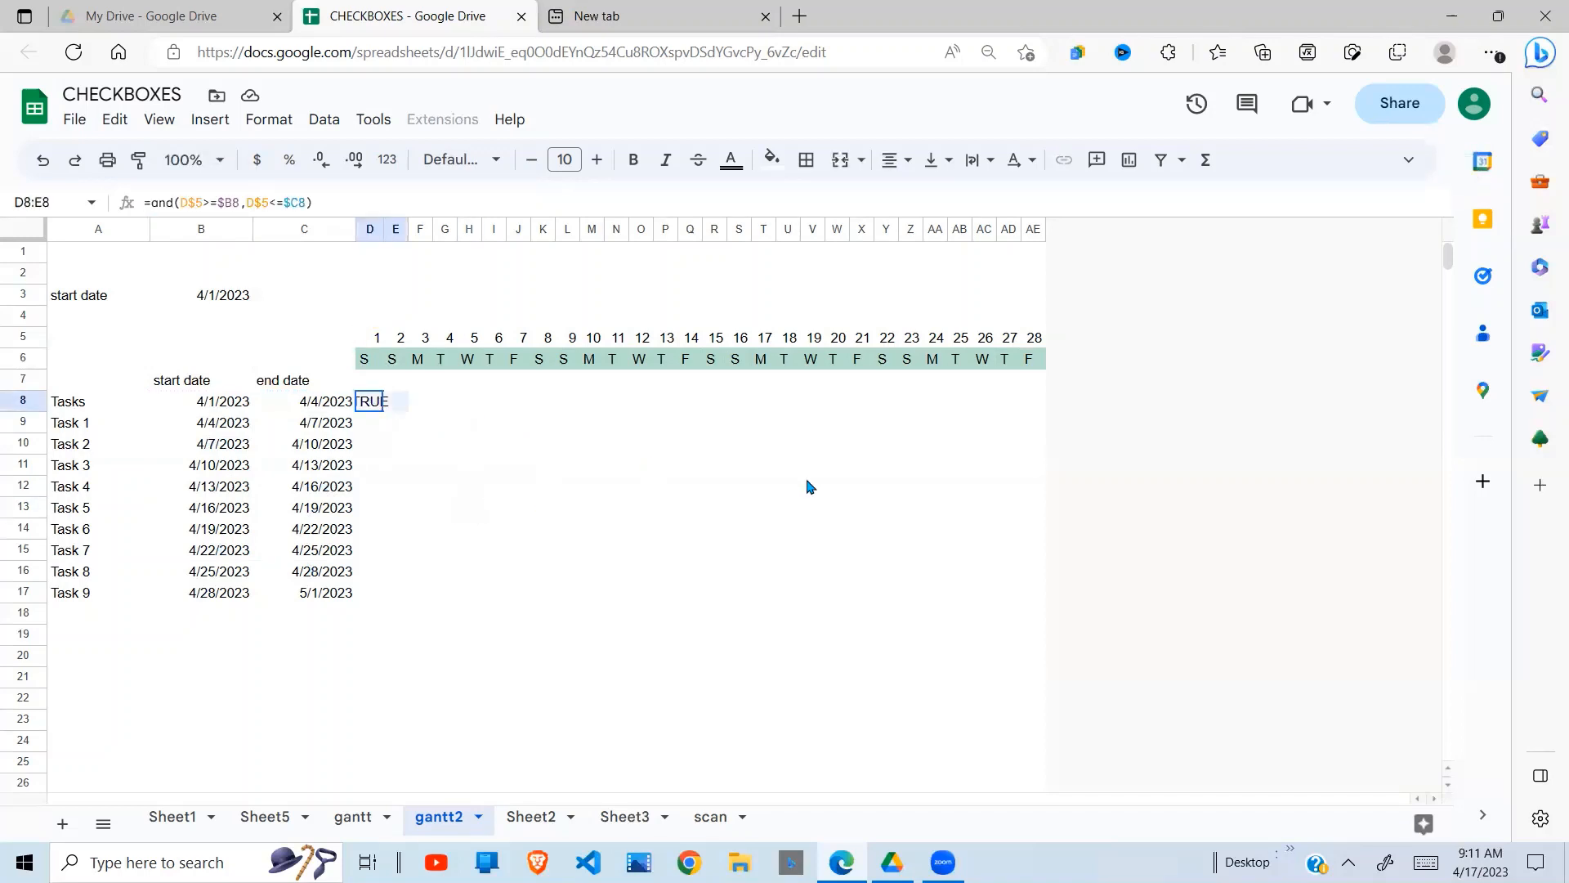
{"action": "left_click_drag", "start_coordinate": [807, 487], "coordinate": [1023, 597]}
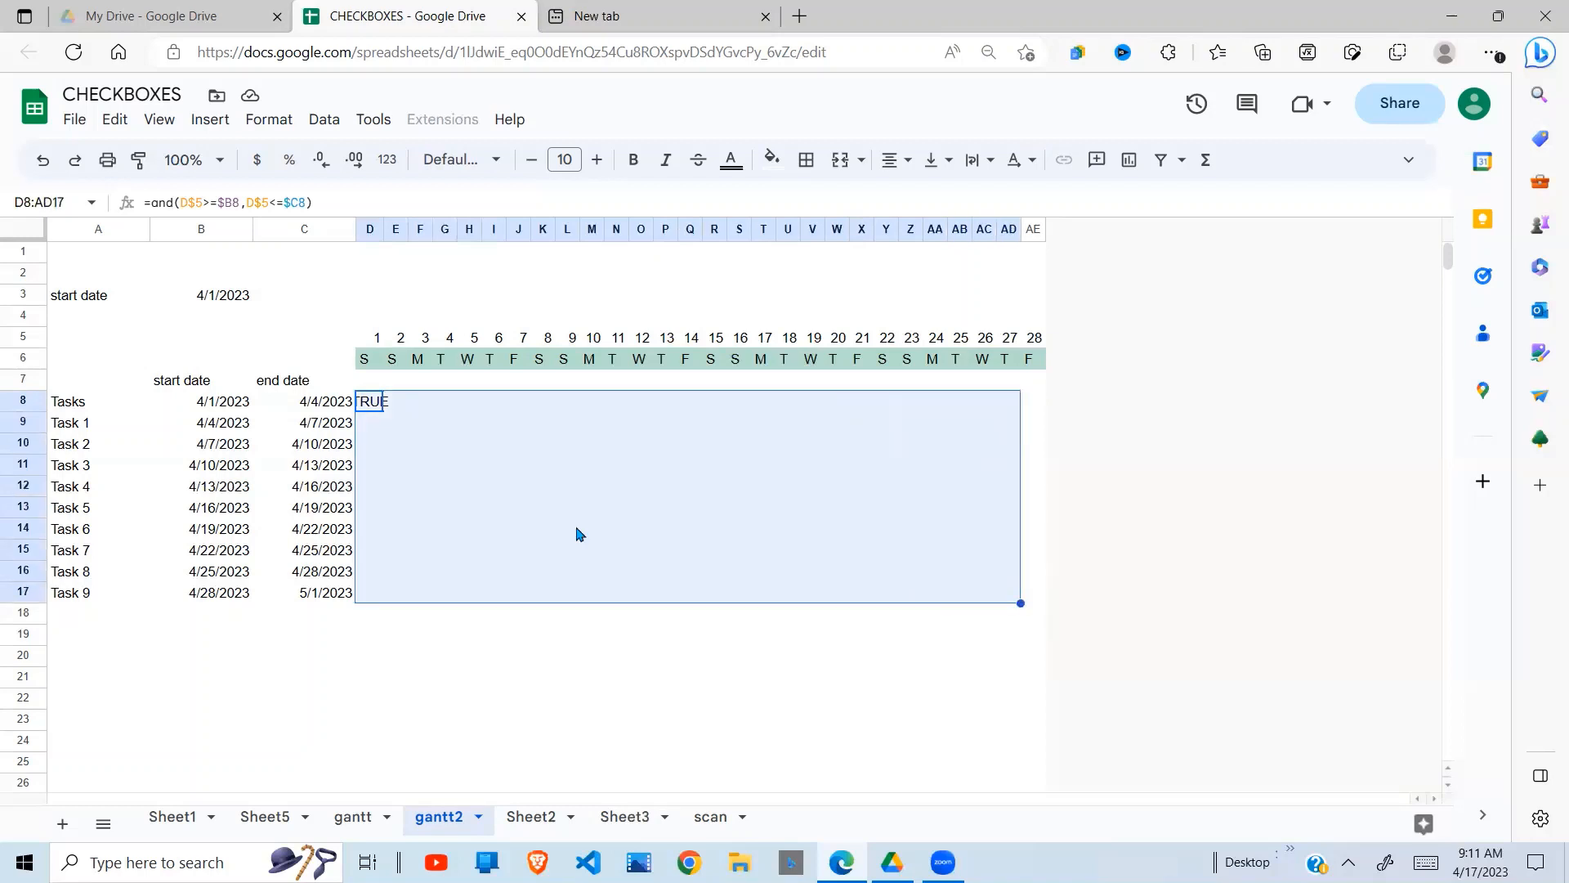
{"action": "left_click", "coordinate": [276, 126]}
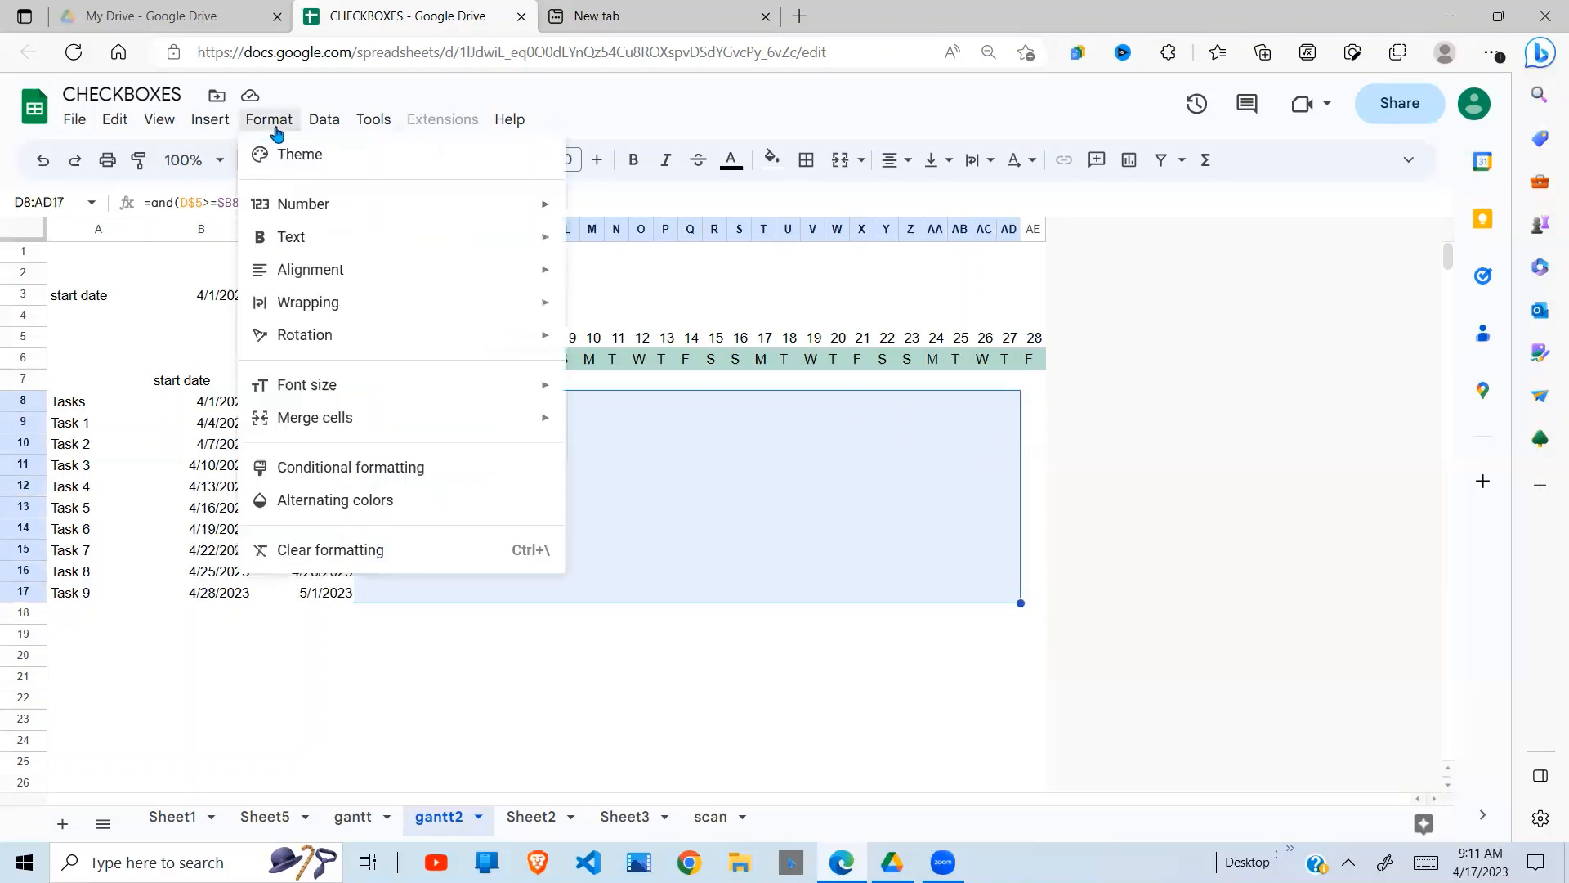
{"action": "left_click", "coordinate": [431, 471]}
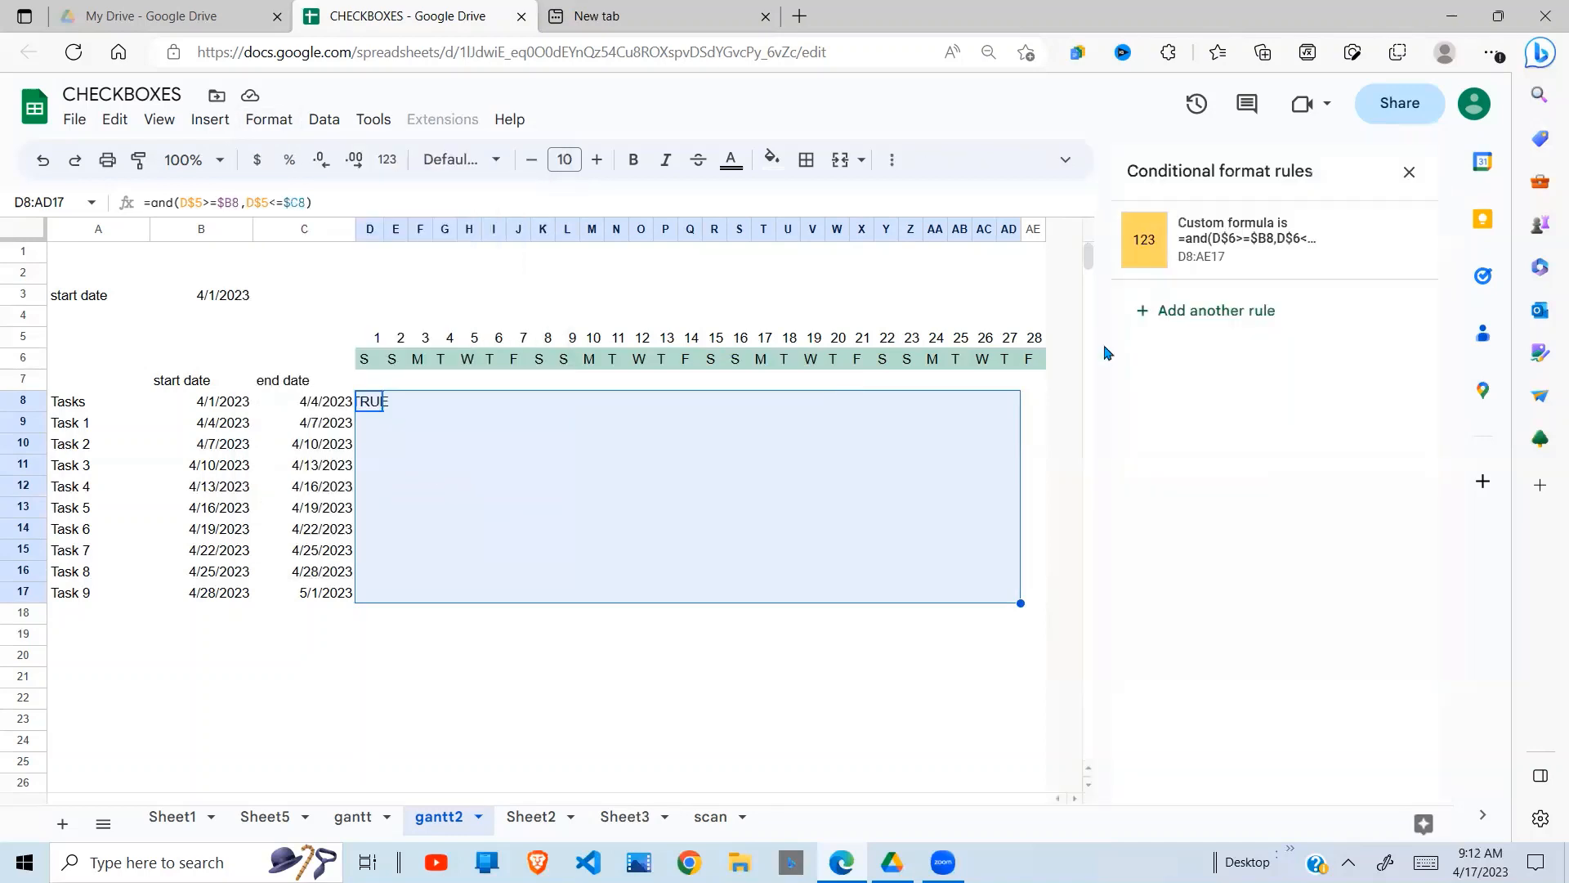
{"action": "left_click", "coordinate": [1221, 314]}
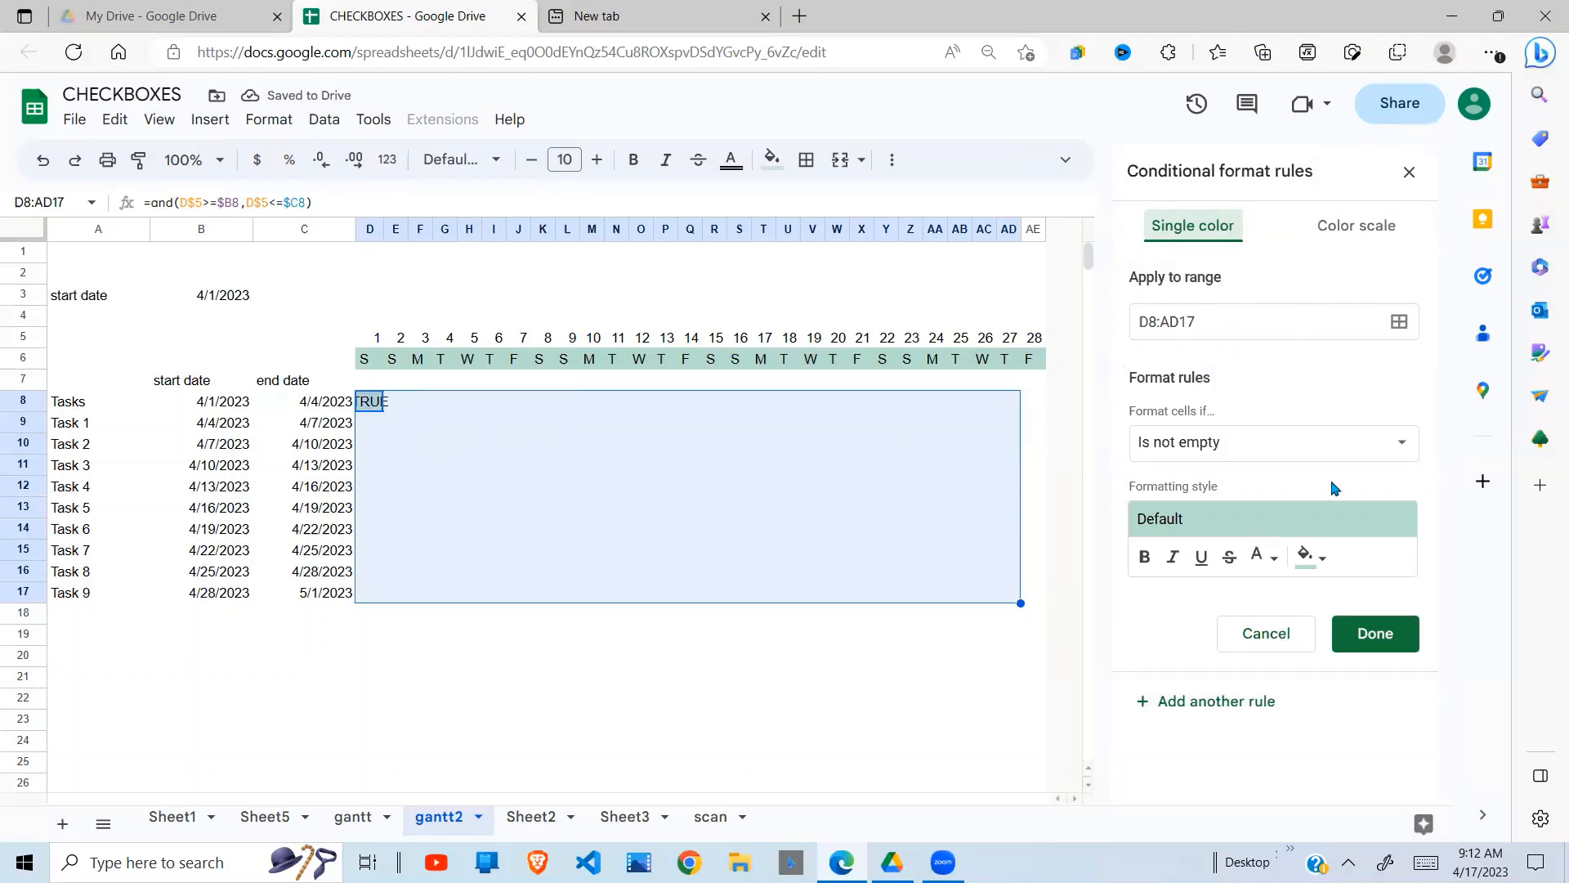
Set the new rule's condition to a custom formula and paste =and(D$5>=$B8,D$5<=$C8) as its formula.
{"action": "left_click", "coordinate": [1383, 457]}
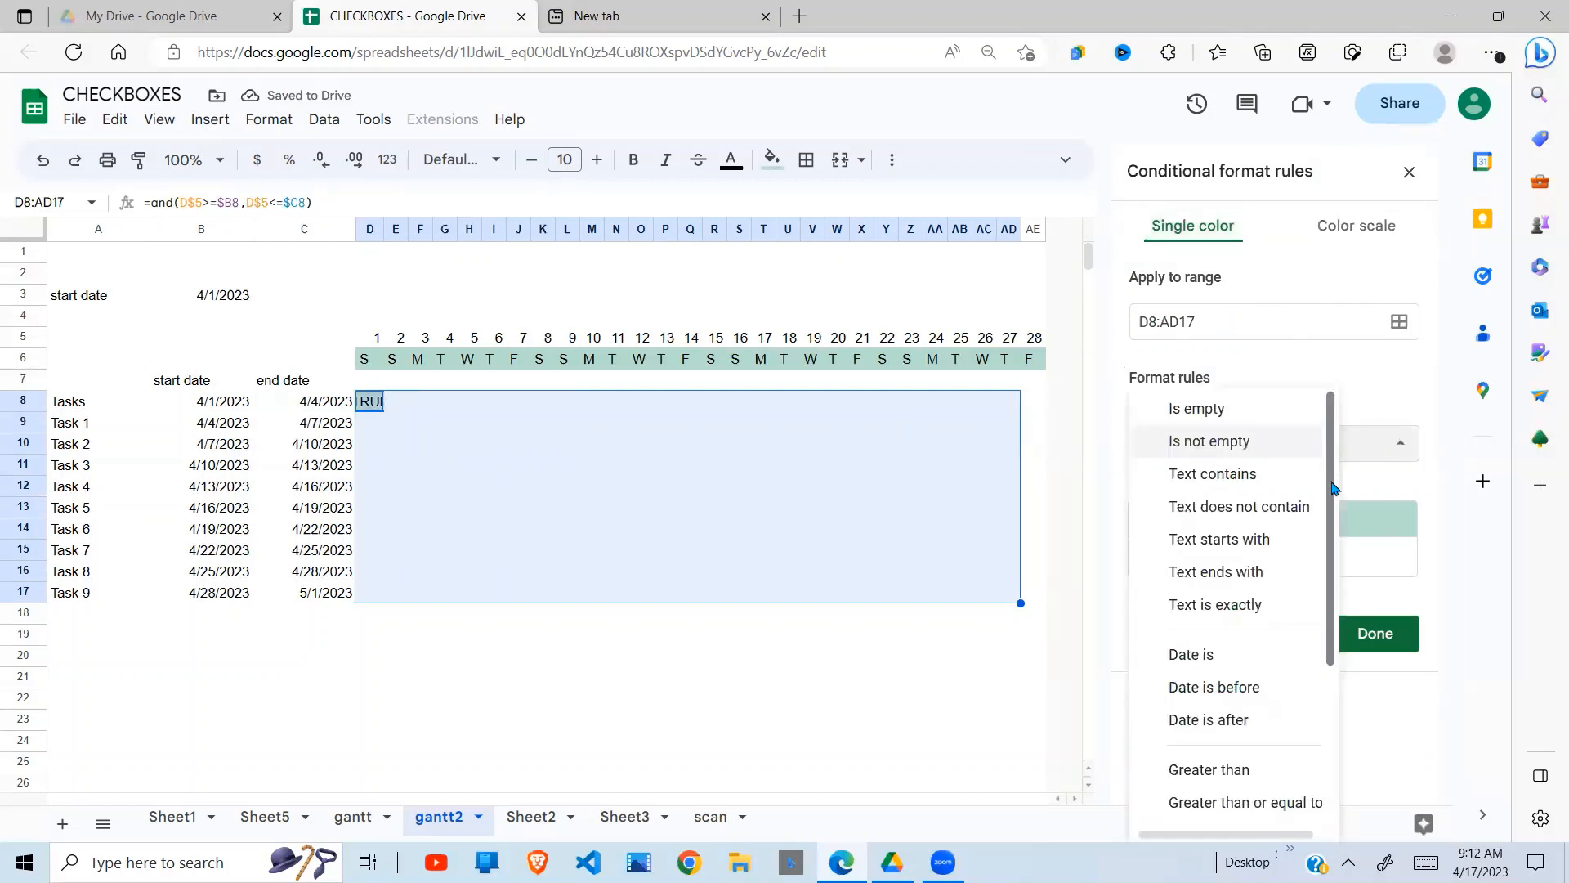
{"action": "left_click_drag", "start_coordinate": [1336, 490], "coordinate": [1325, 725]}
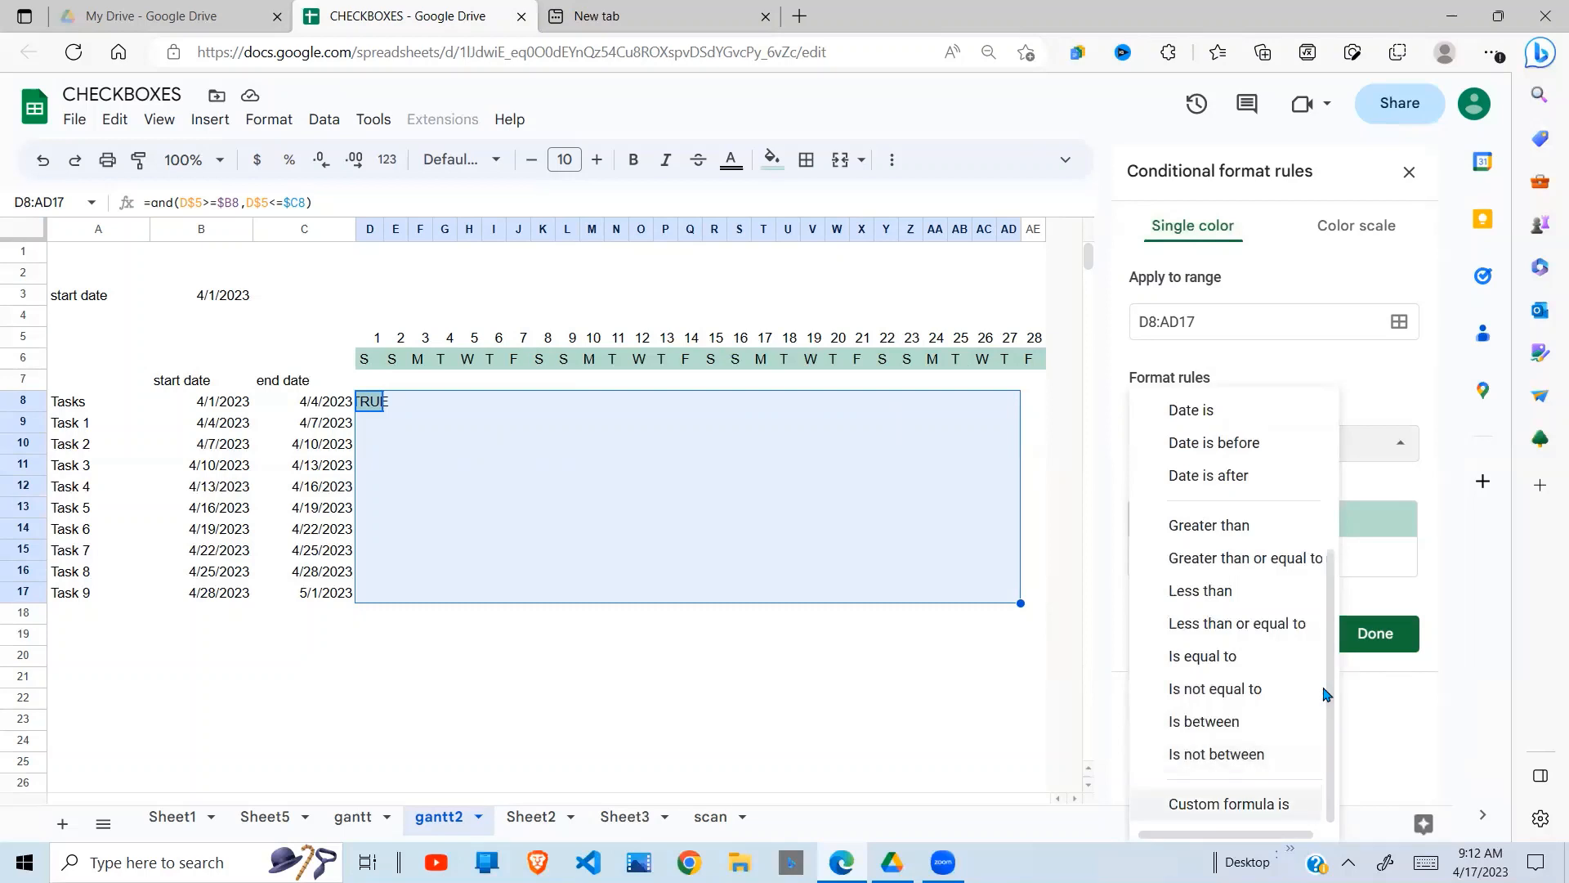
{"action": "left_click", "coordinate": [1237, 804]}
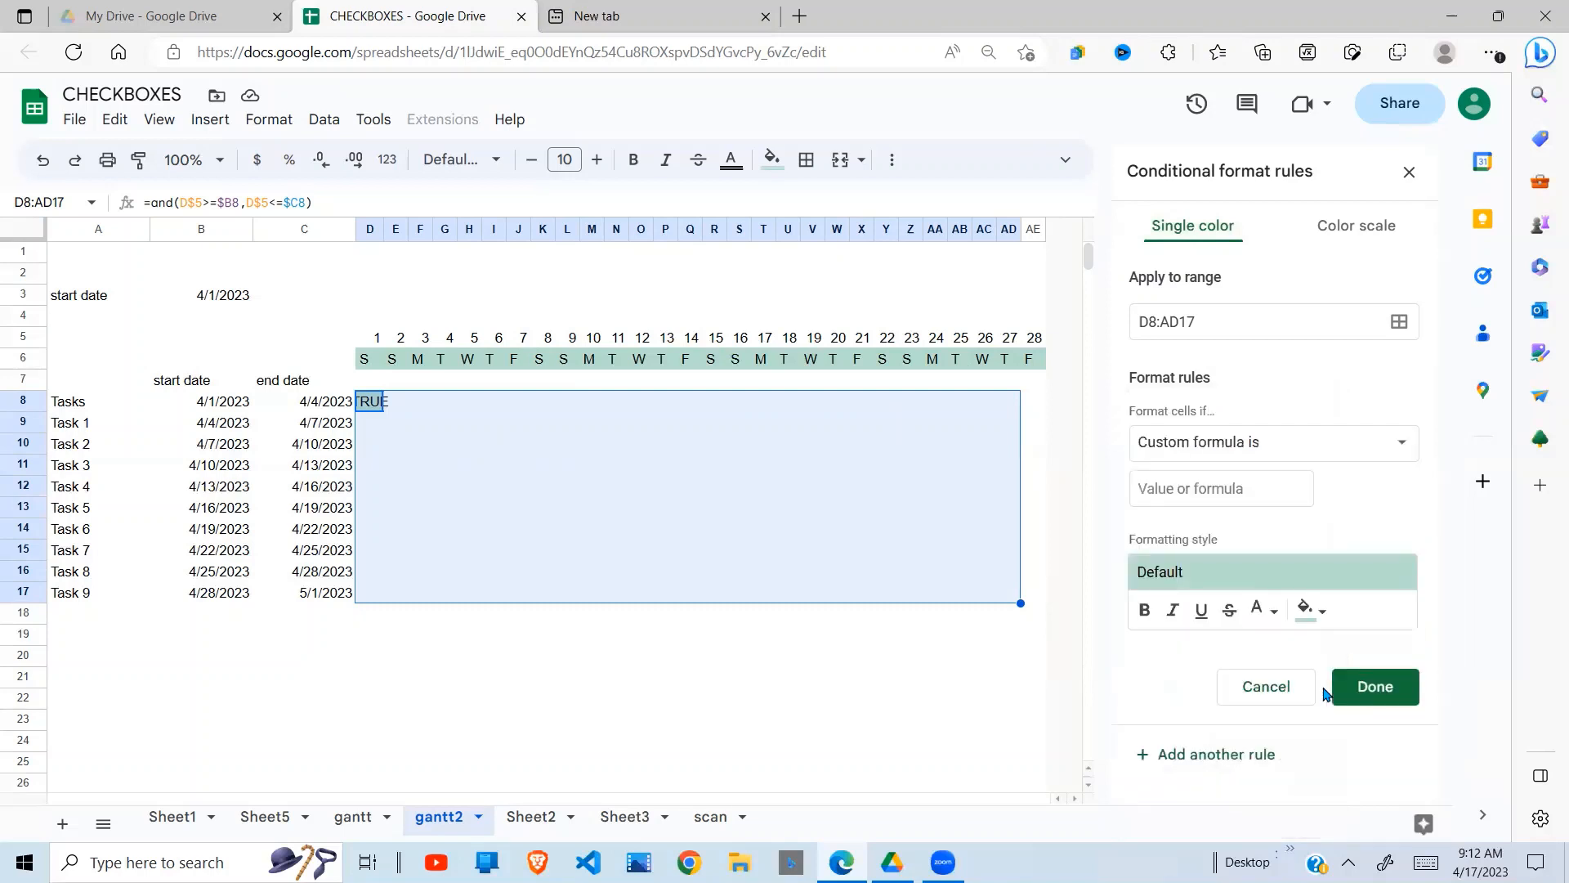
{"action": "left_click", "coordinate": [1181, 443]}
{"action": "left_click", "coordinate": [1375, 392]}
{"action": "key", "text": "ctrl+v"}
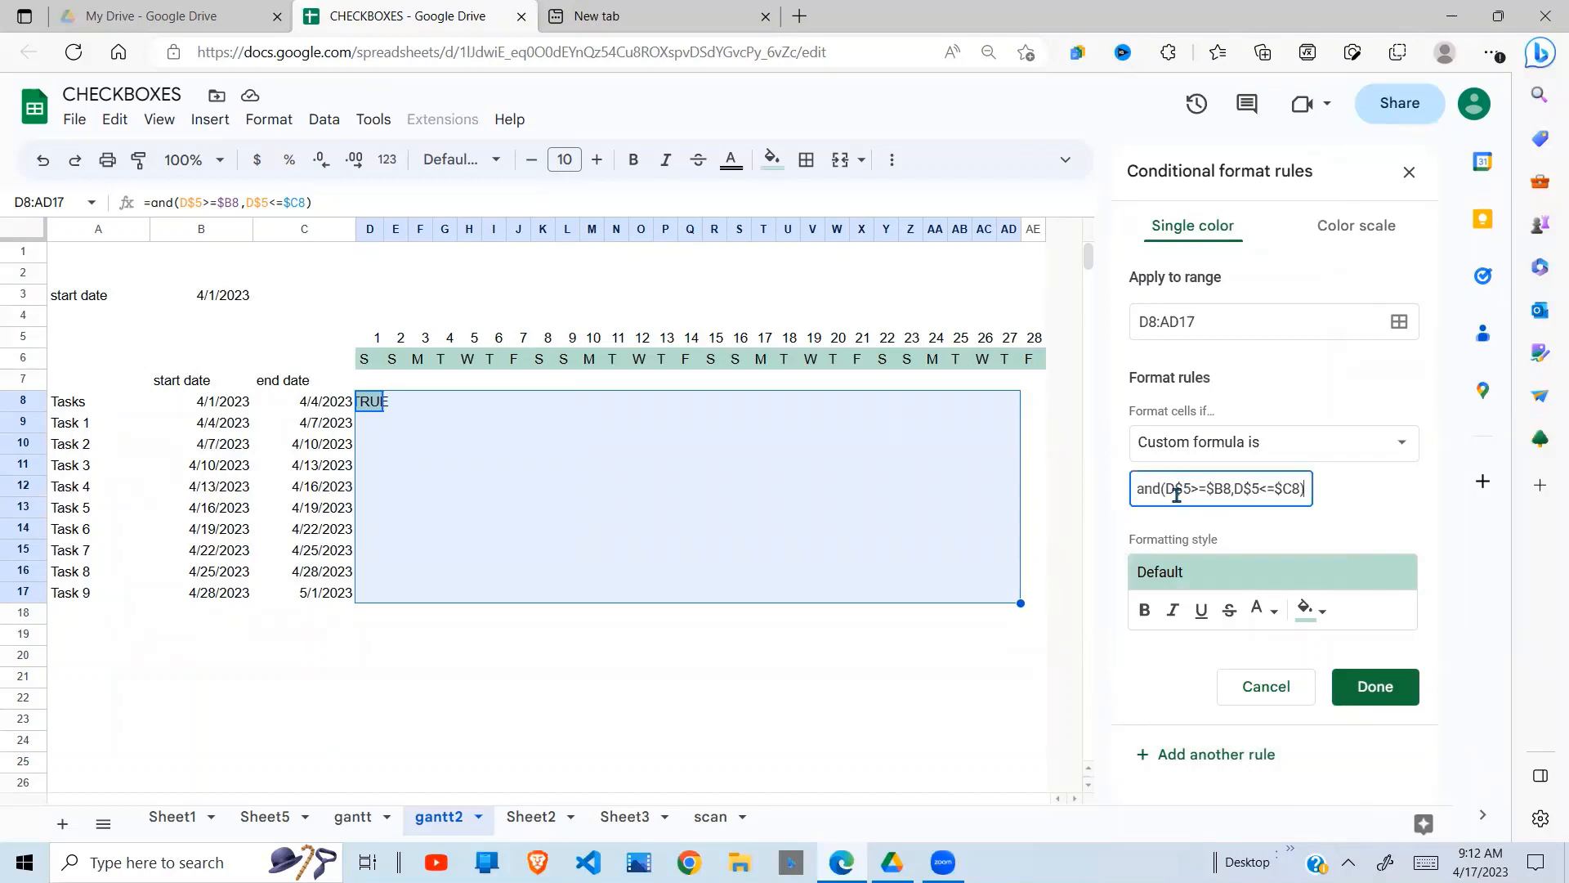
Give the new rule a dark yellow fill color and finish the rule.
{"action": "left_click", "coordinate": [1308, 610]}
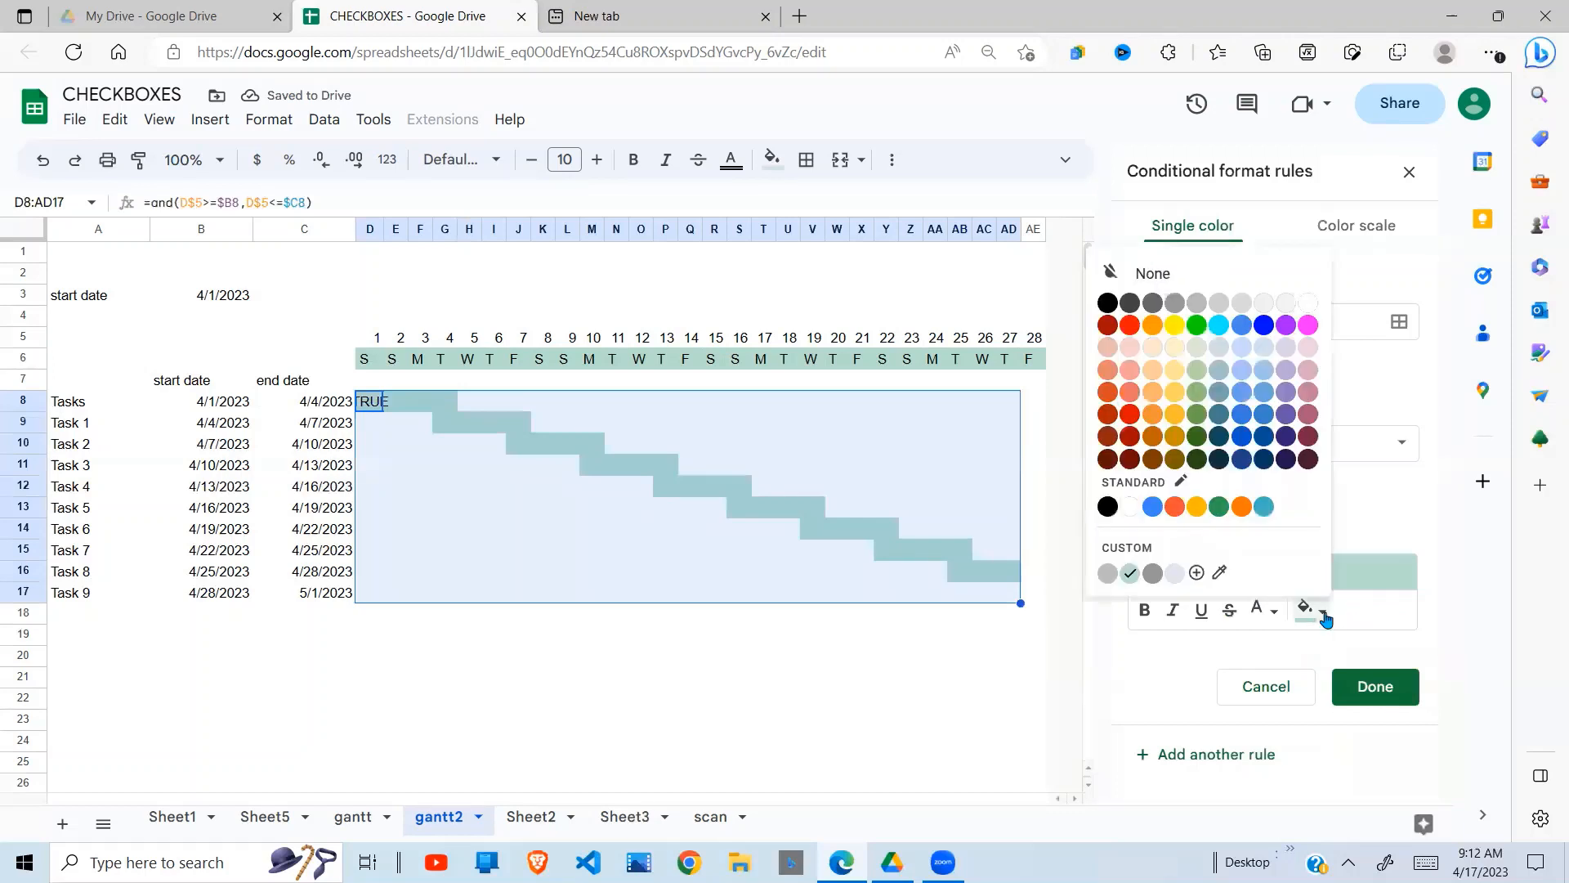
{"action": "left_click", "coordinate": [1177, 437]}
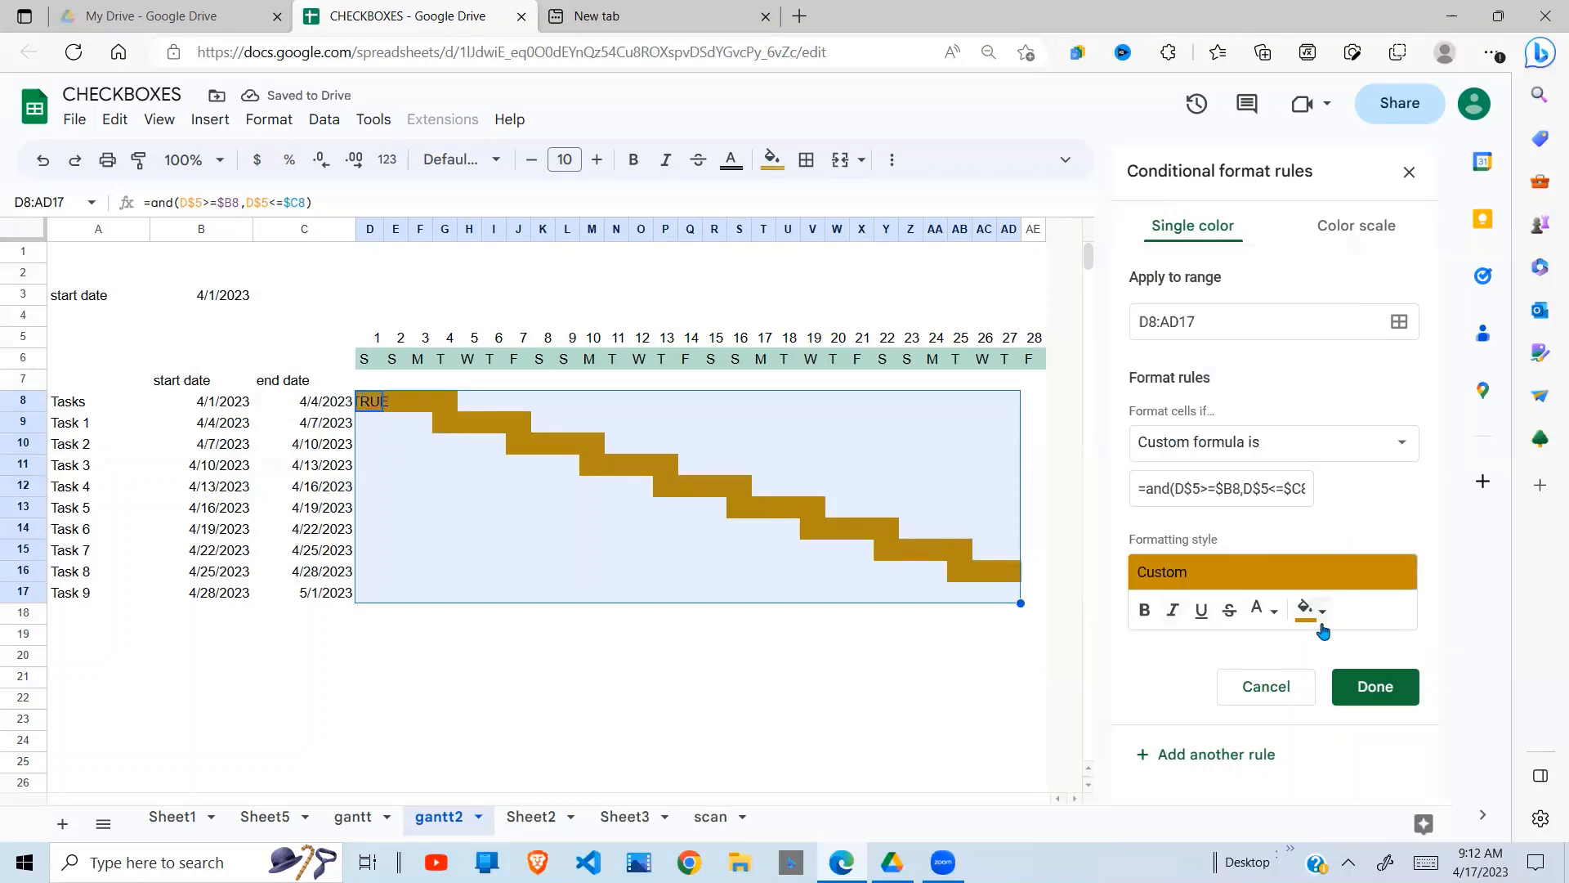
{"action": "left_click", "coordinate": [1376, 686]}
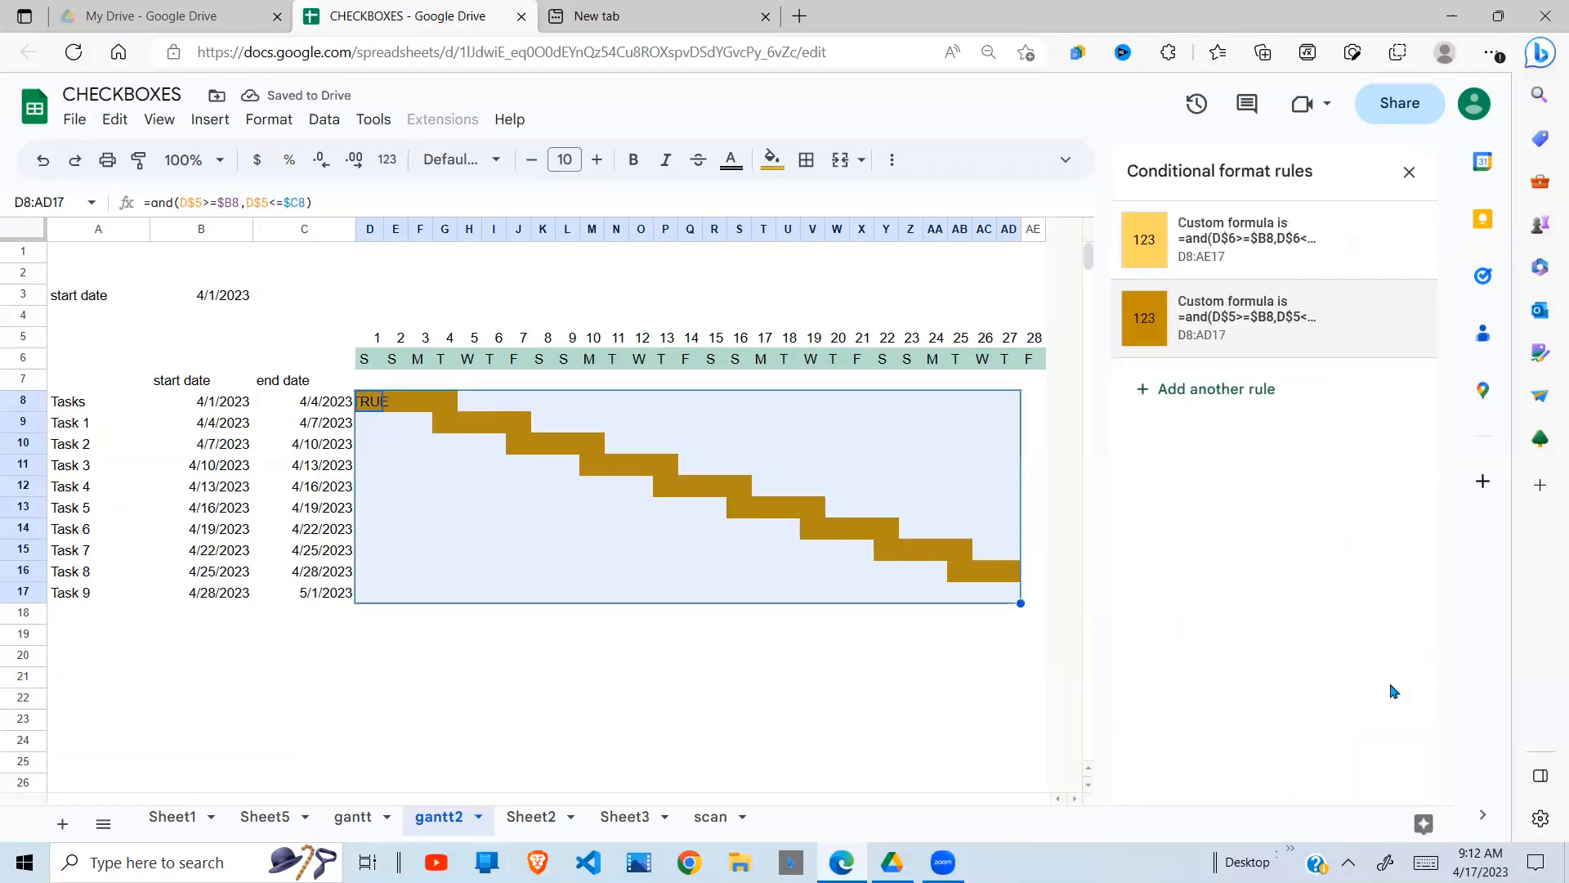
Delete the test formula from cell D8 and close the conditional format rules.
{"action": "left_click", "coordinate": [871, 681]}
{"action": "left_click", "coordinate": [553, 662]}
{"action": "left_click", "coordinate": [394, 402]}
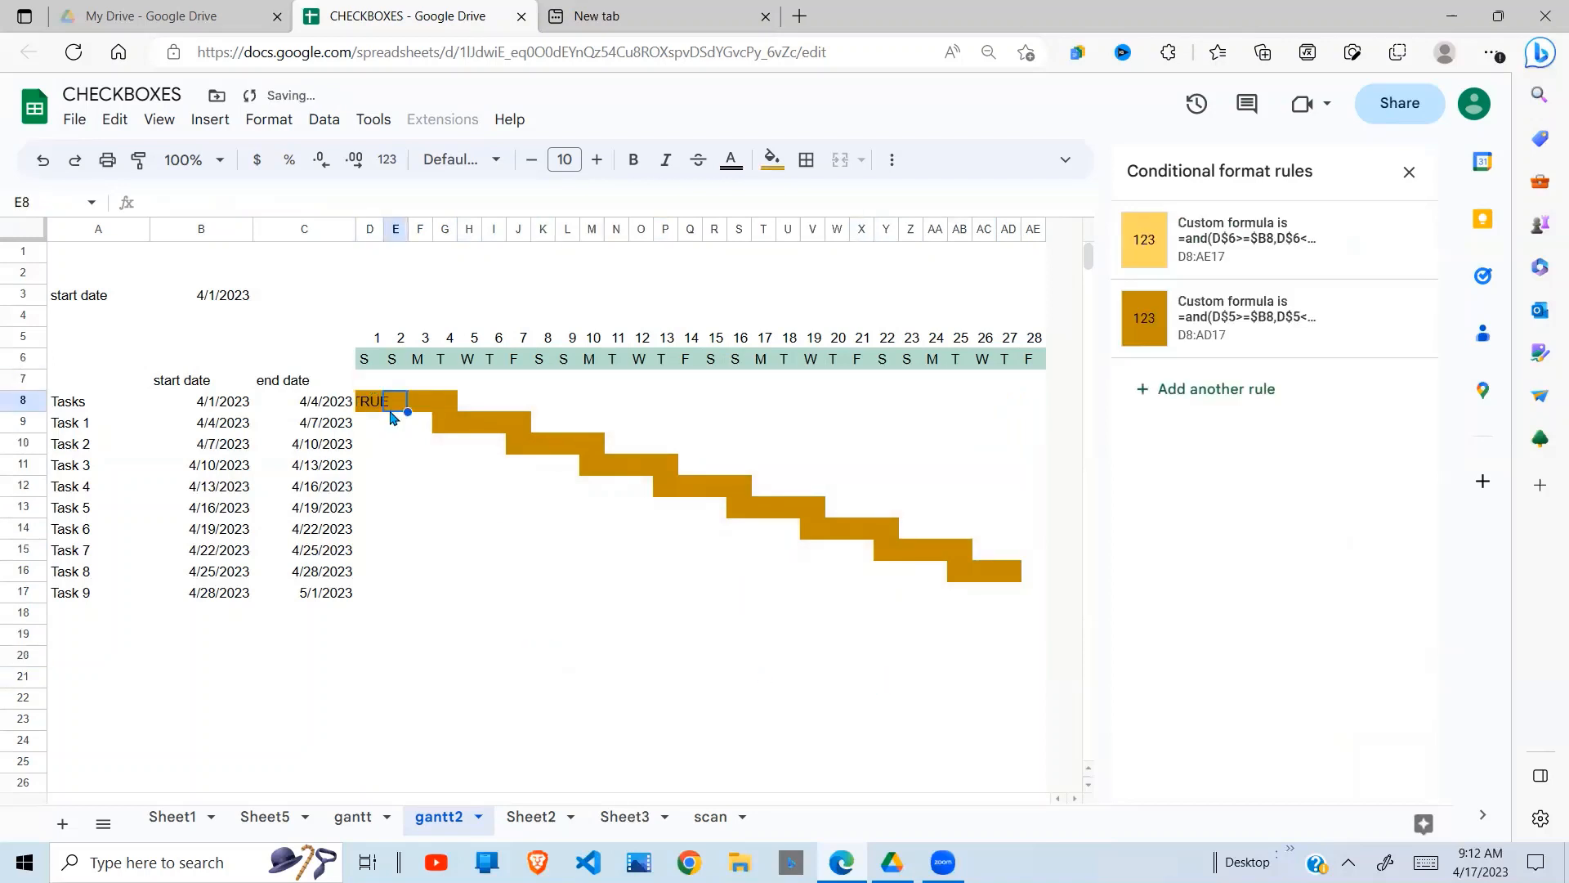
{"action": "left_click", "coordinate": [370, 408]}
{"action": "key", "text": "Delete"}
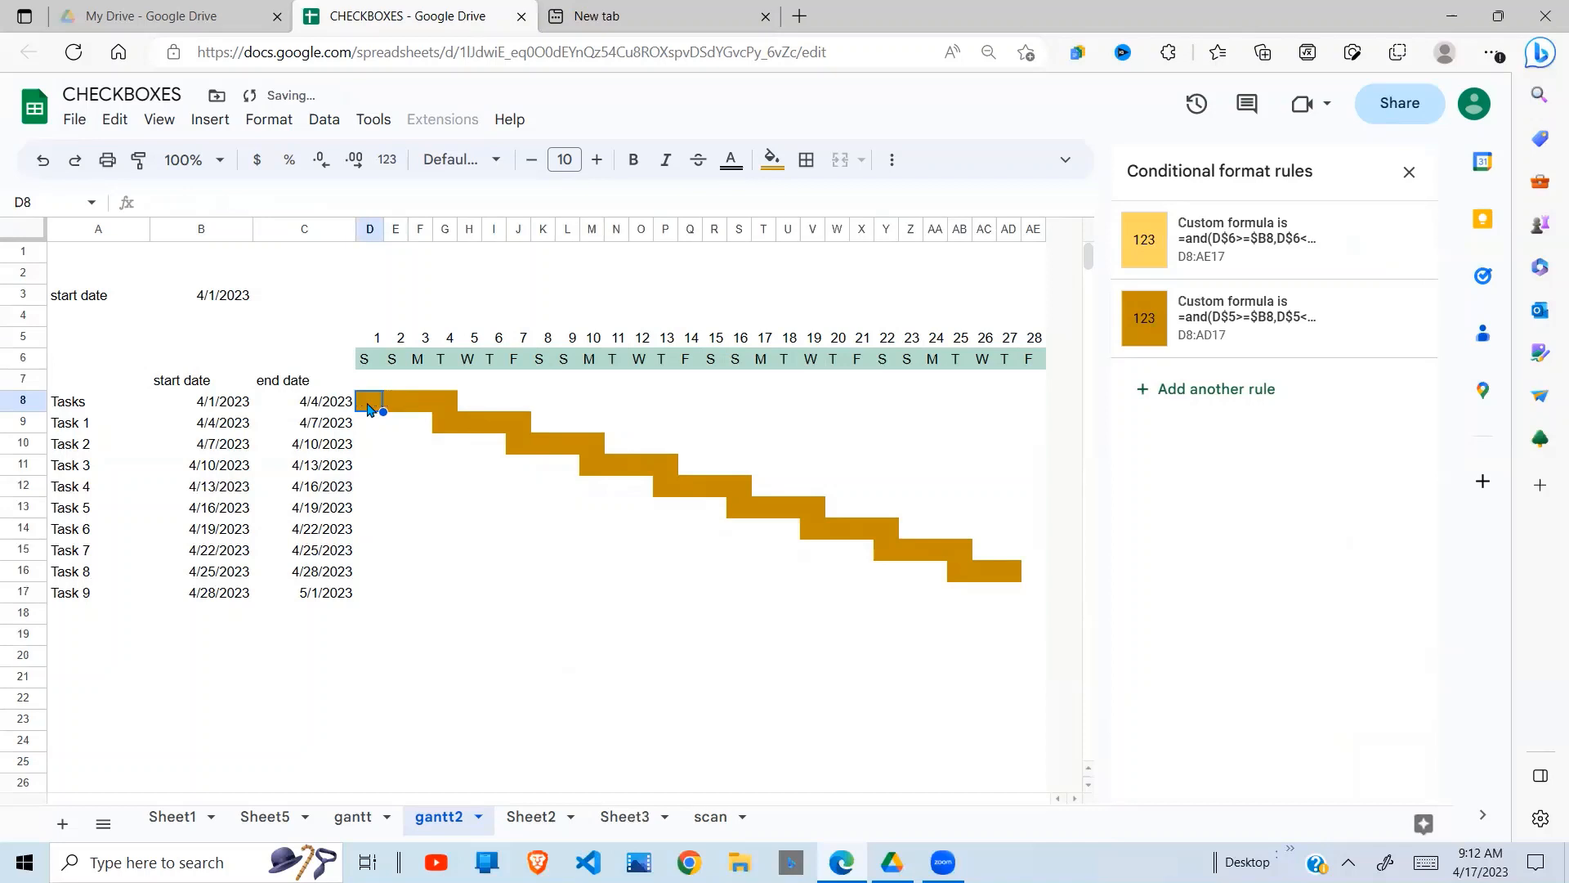
{"action": "left_click", "coordinate": [456, 531]}
{"action": "key", "text": "Down"}
{"action": "key", "text": "Down"}
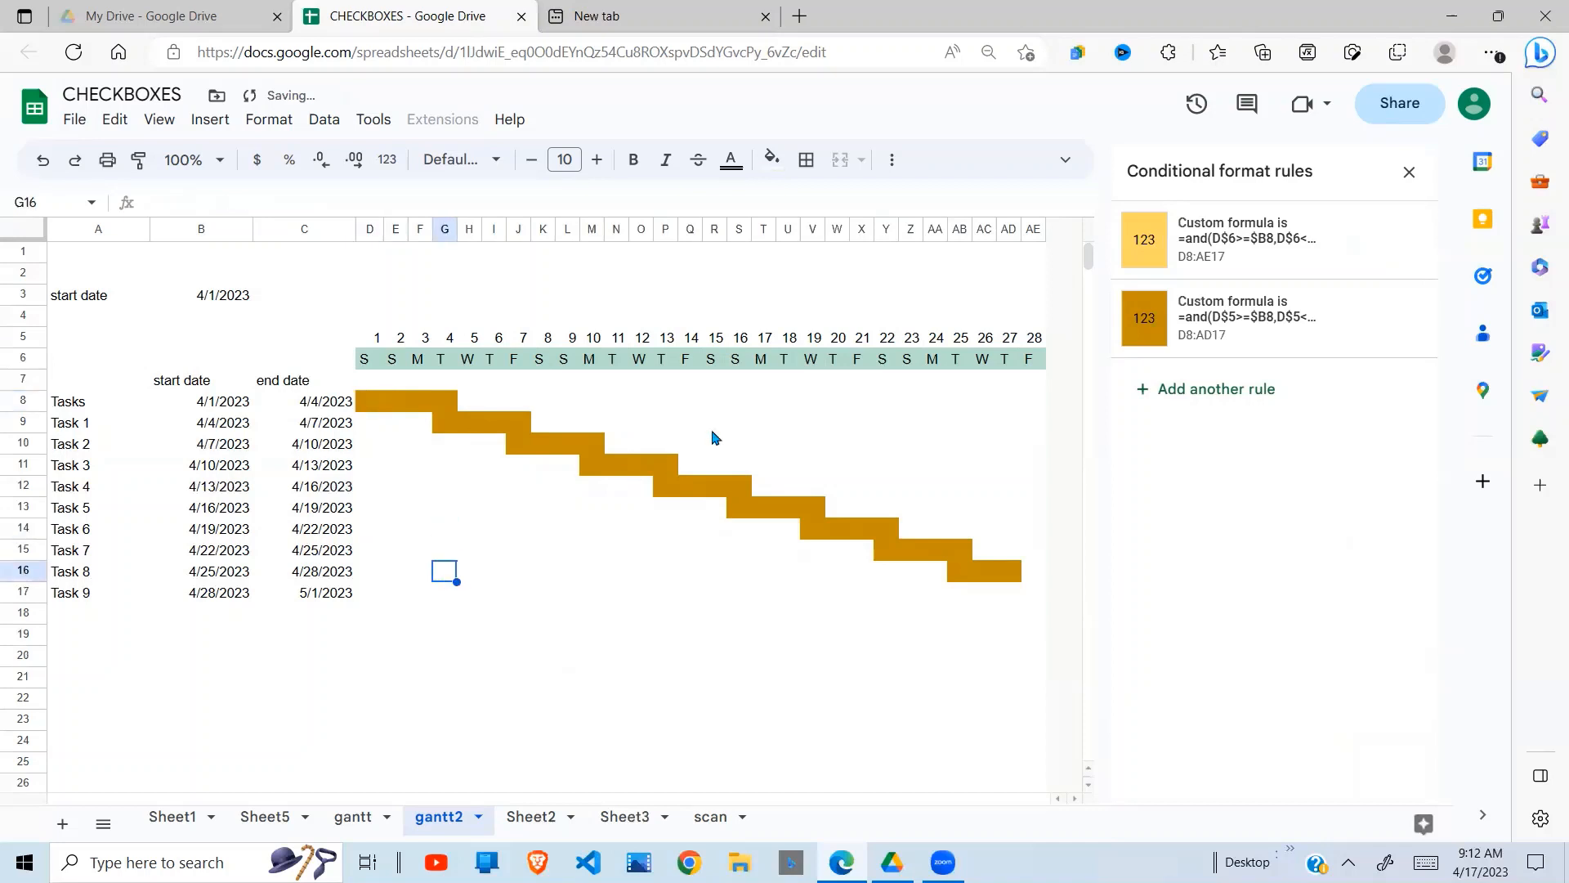
{"action": "left_click", "coordinate": [1409, 172]}
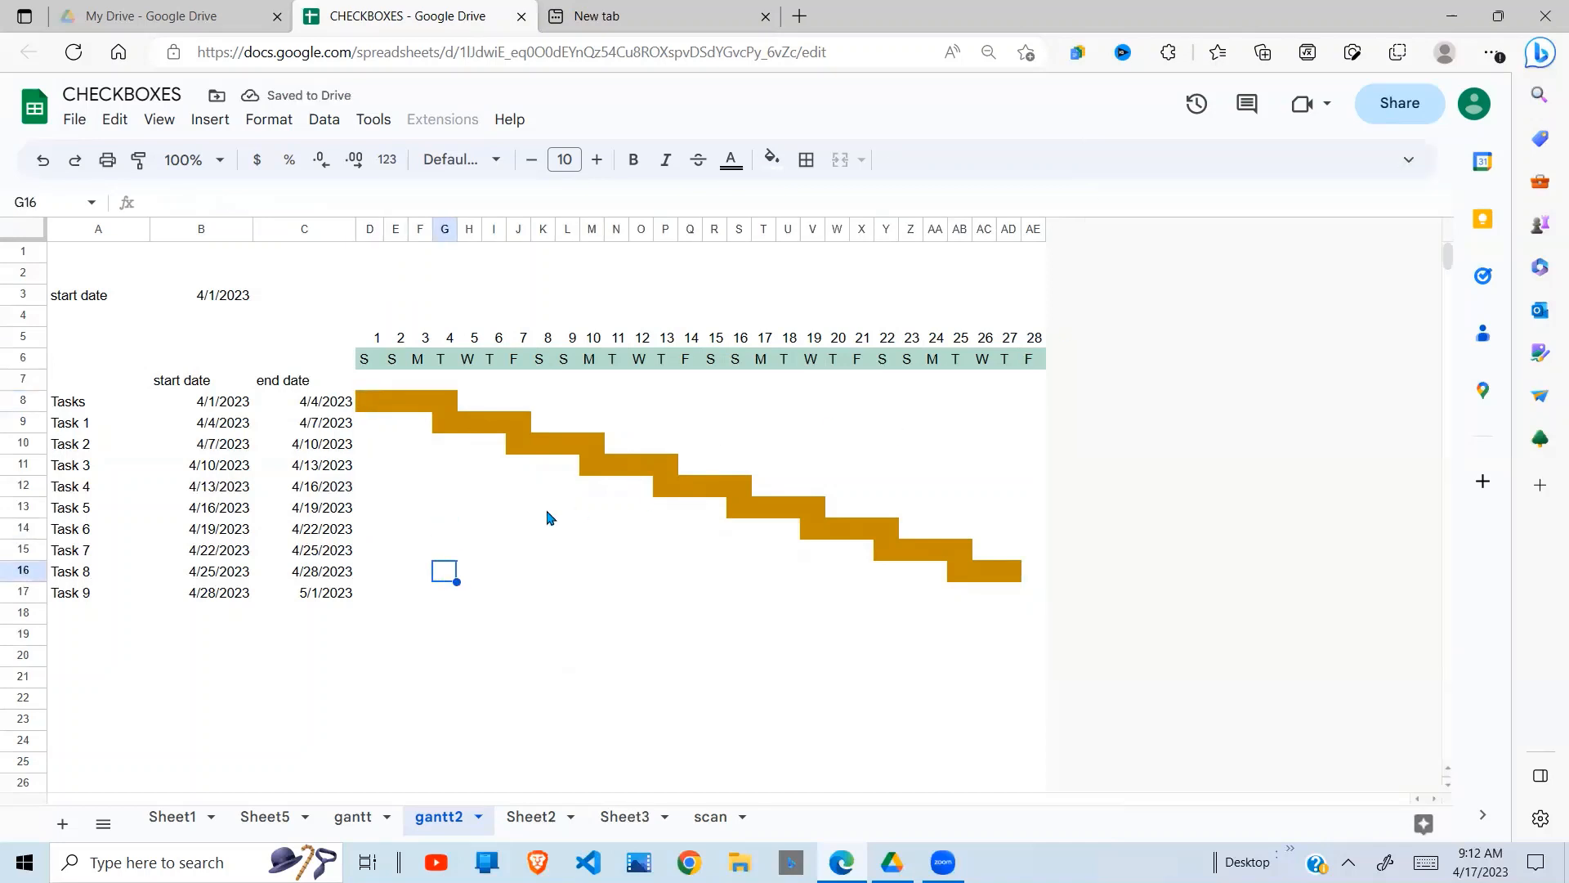
Set the timeline start date in B3 to 4/10/2023 and compare the shifted task bars with the timeline and task dates.
{"action": "left_click", "coordinate": [218, 301]}
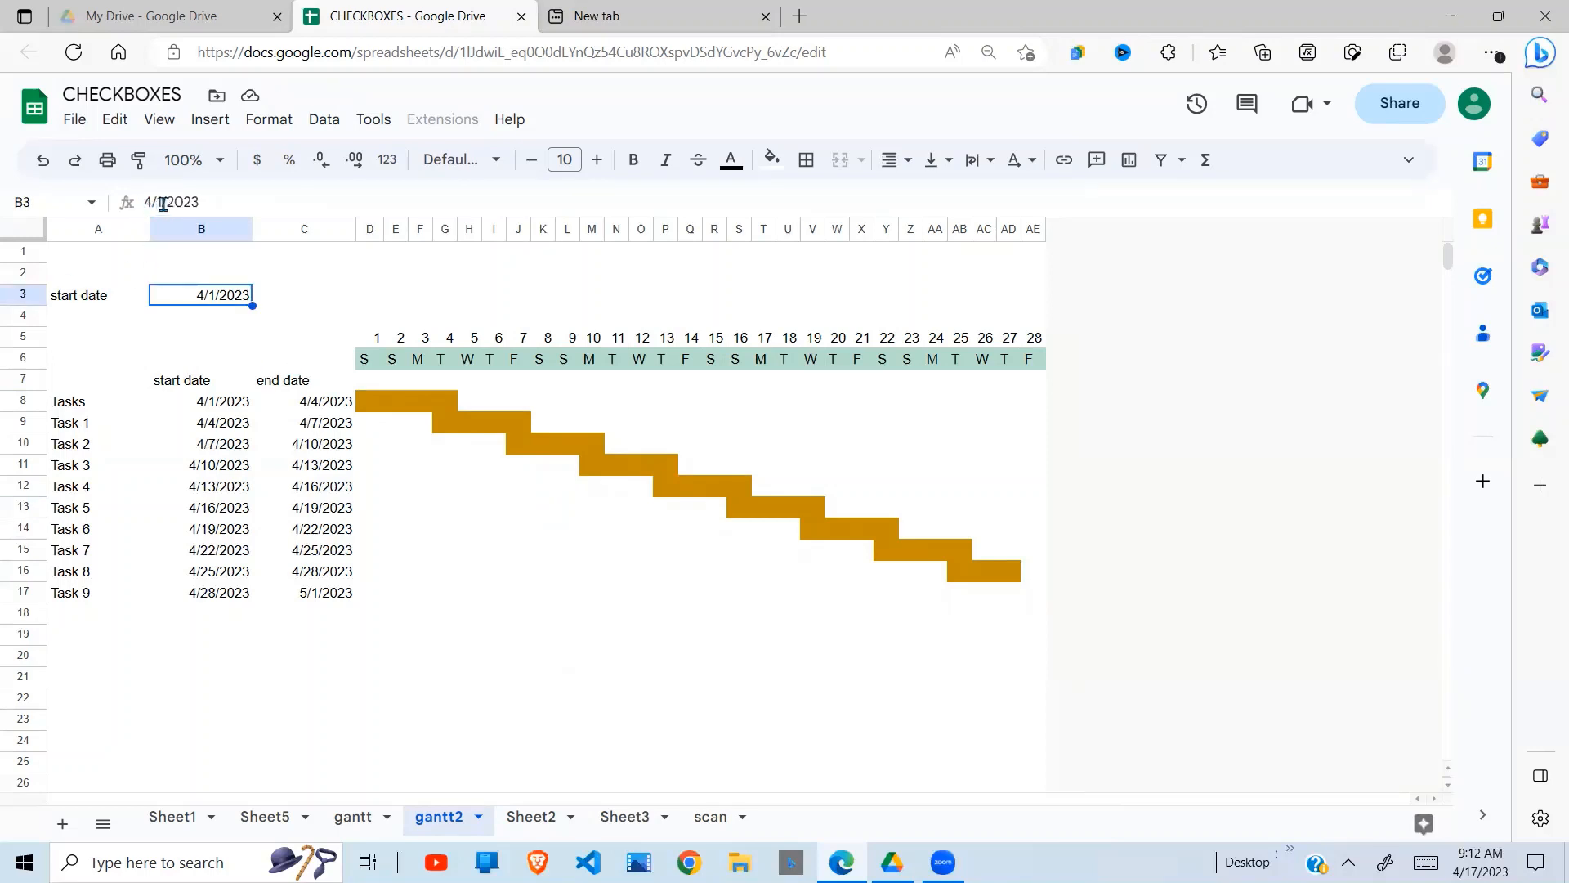
{"action": "left_click", "coordinate": [161, 202]}
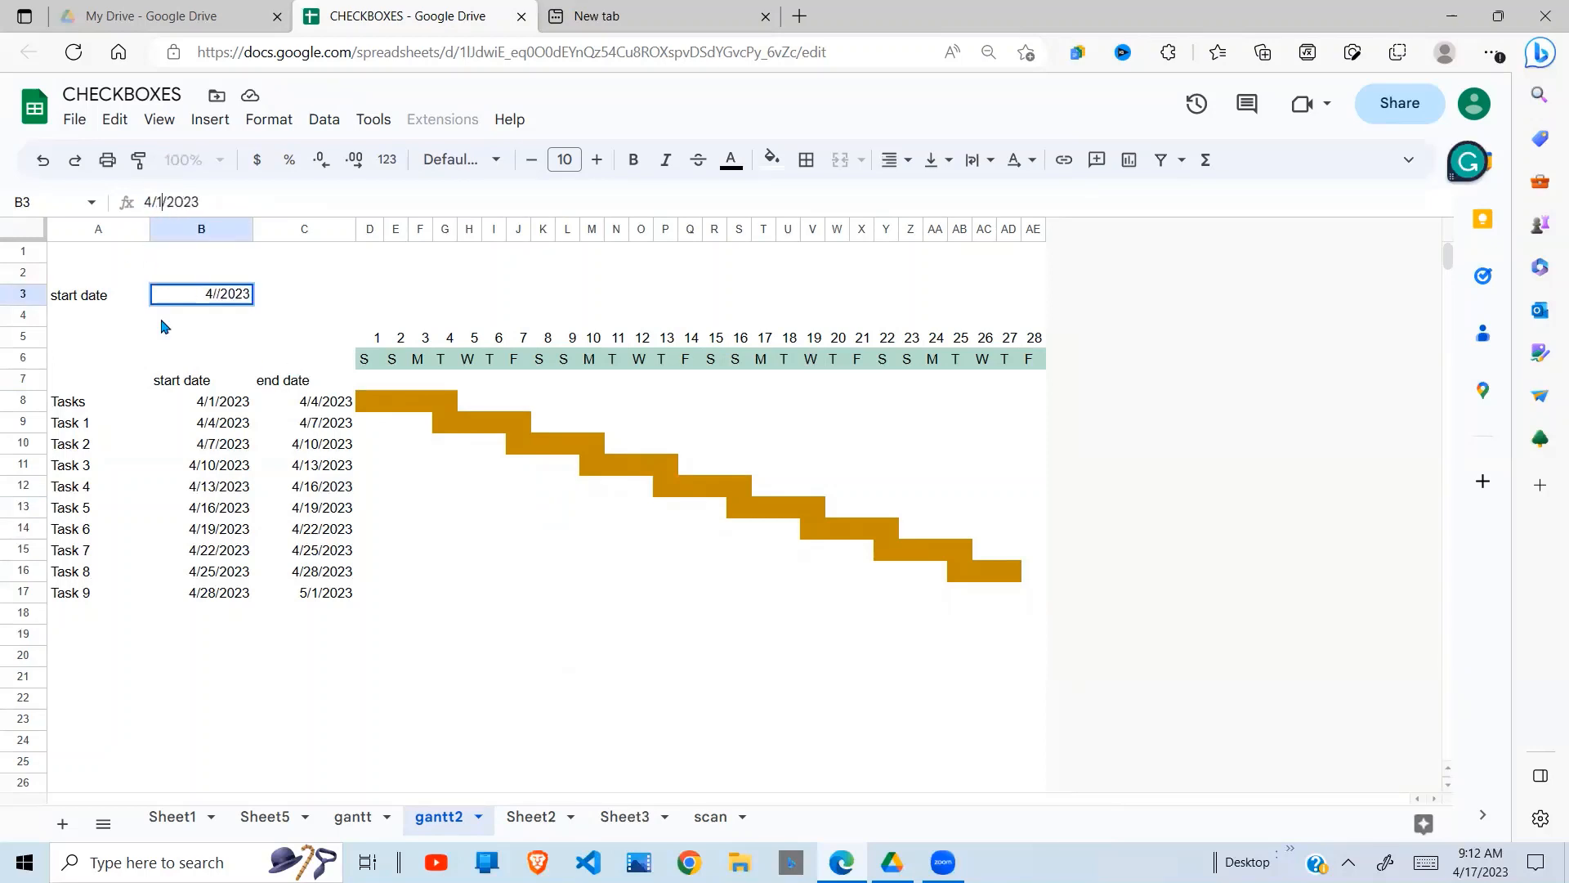
{"action": "type", "text": "0"}
{"action": "key", "text": "Return"}
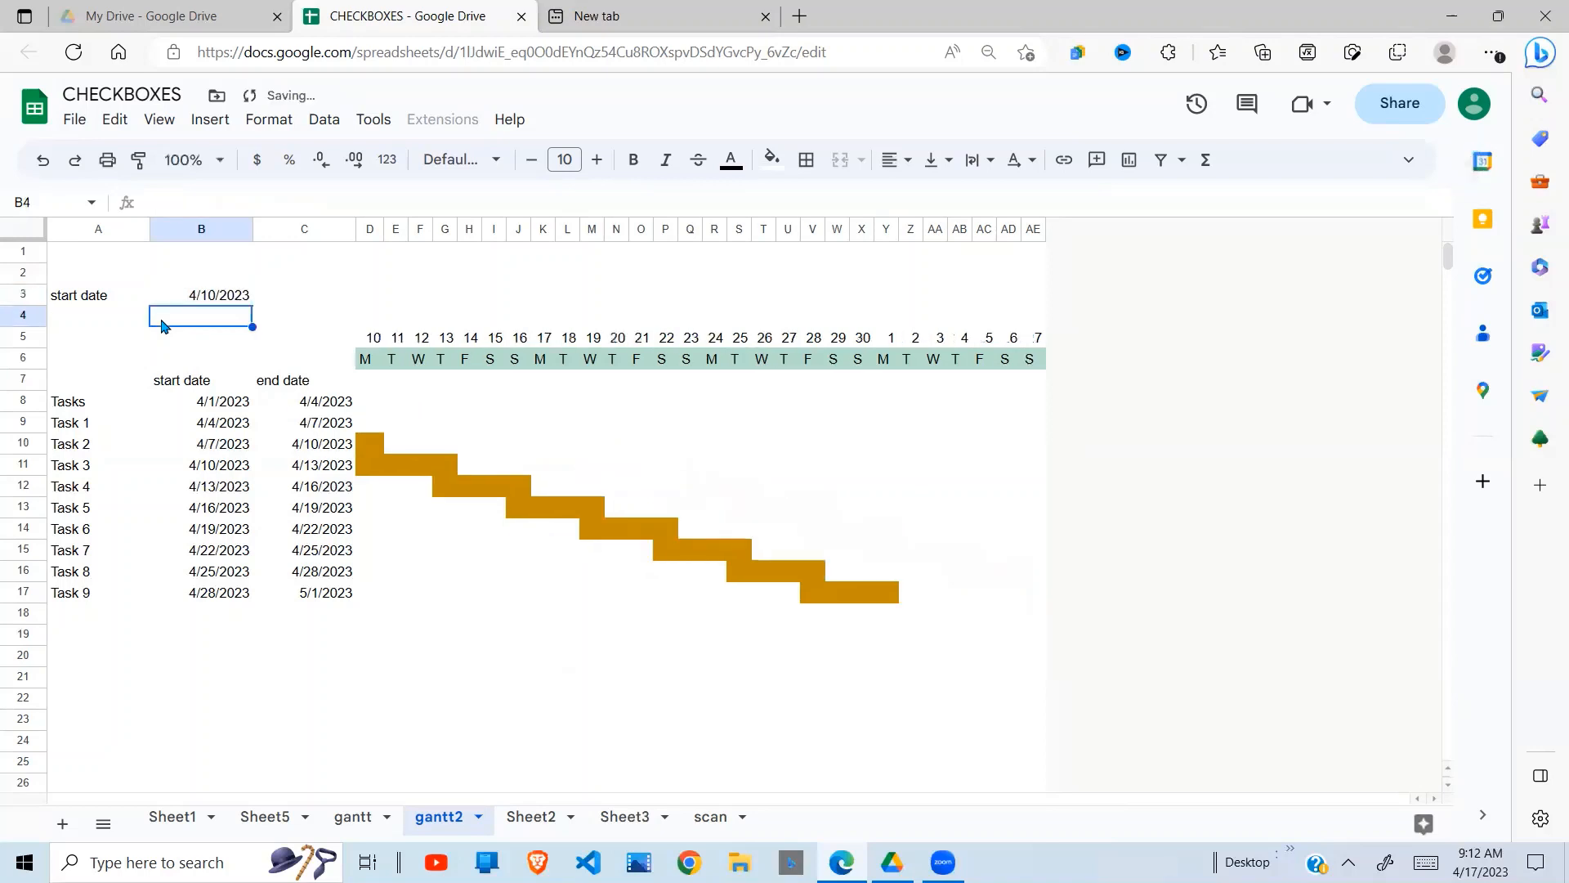
{"action": "left_click", "coordinate": [417, 421]}
{"action": "left_click", "coordinate": [372, 338]}
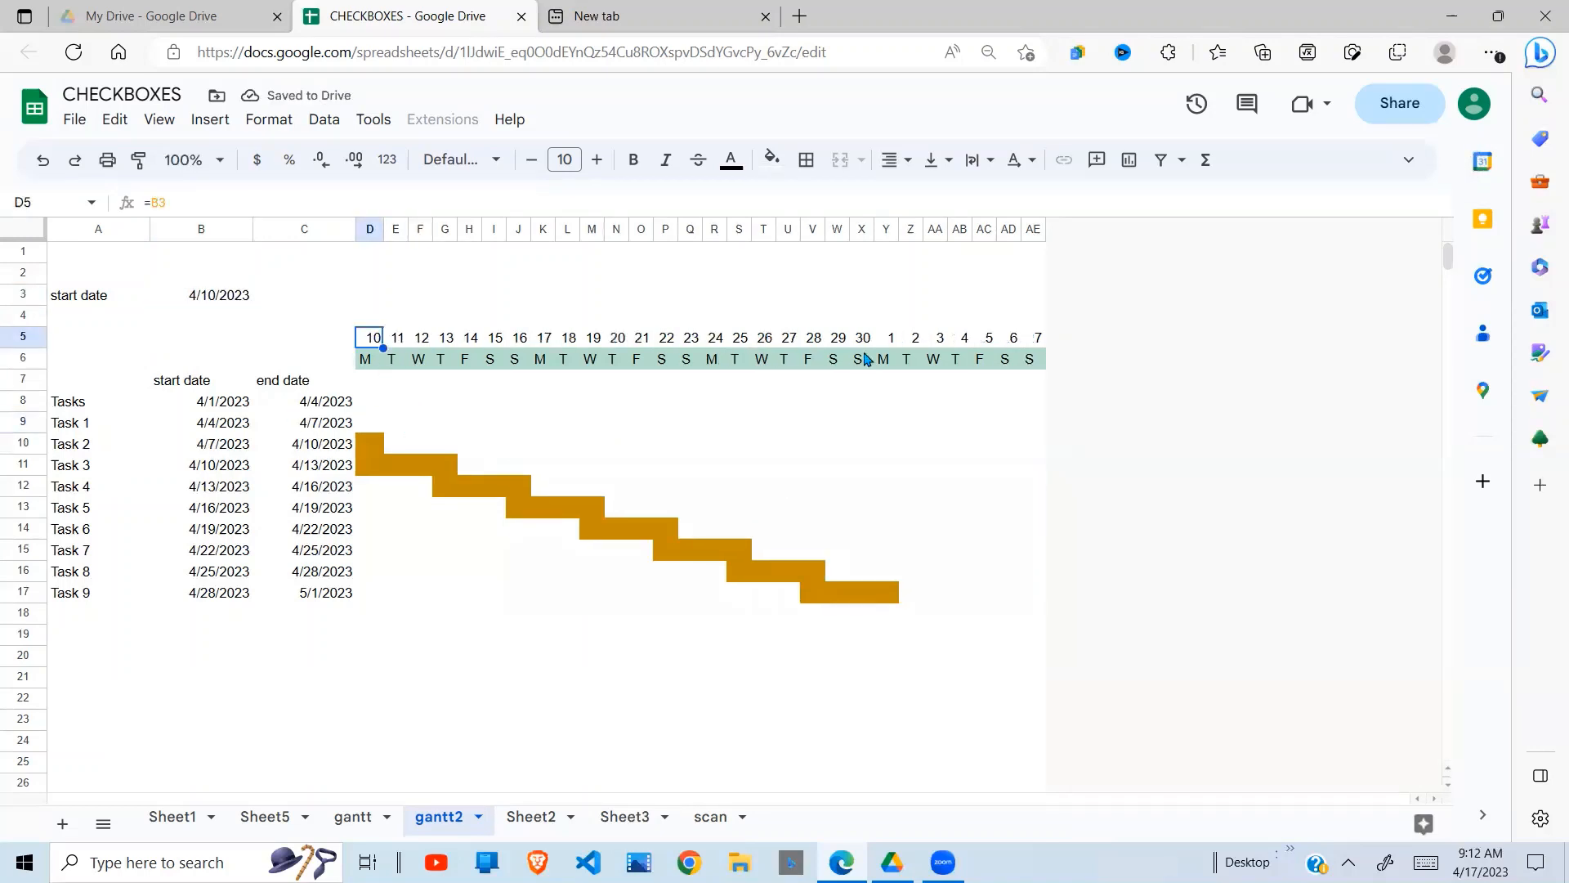
{"action": "left_click", "coordinate": [370, 465]}
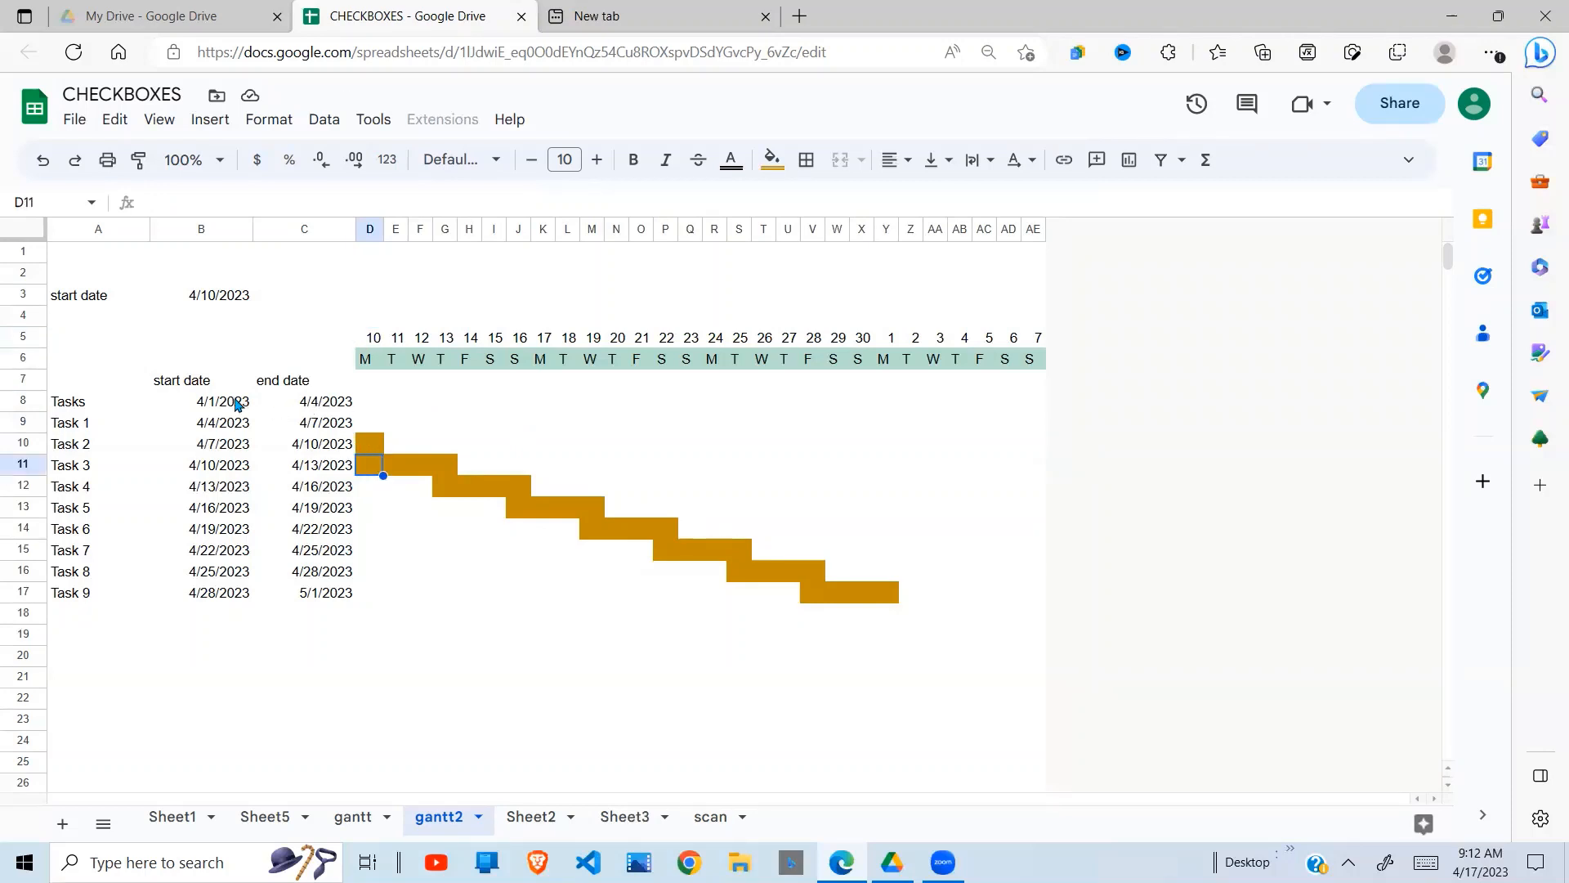
{"action": "left_click", "coordinate": [330, 451]}
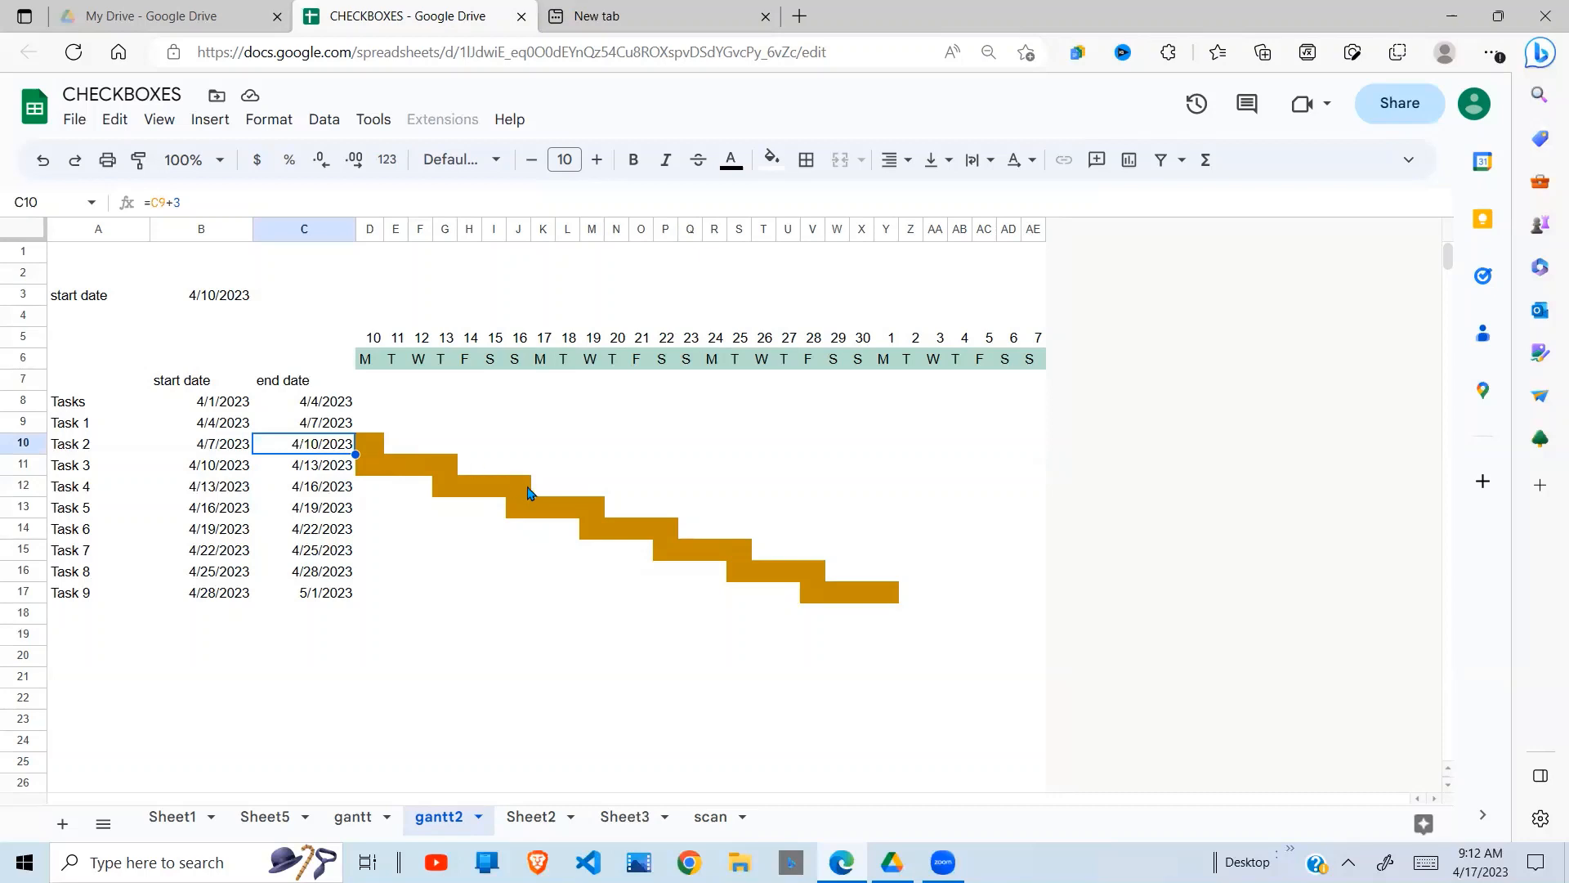
{"action": "left_click", "coordinate": [783, 636]}
{"action": "left_click", "coordinate": [552, 619]}
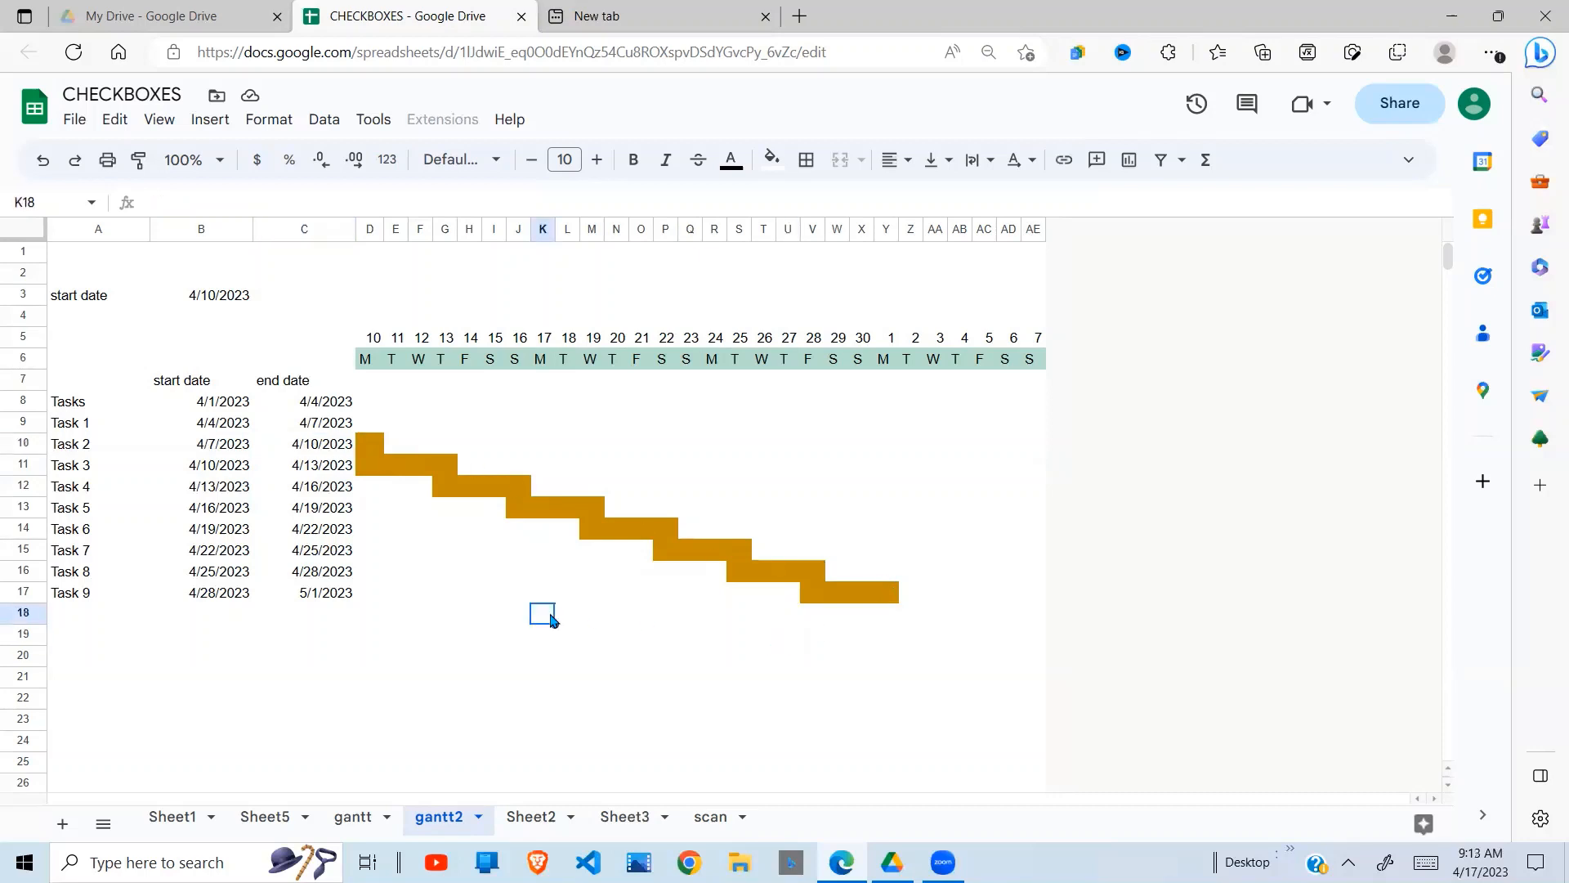